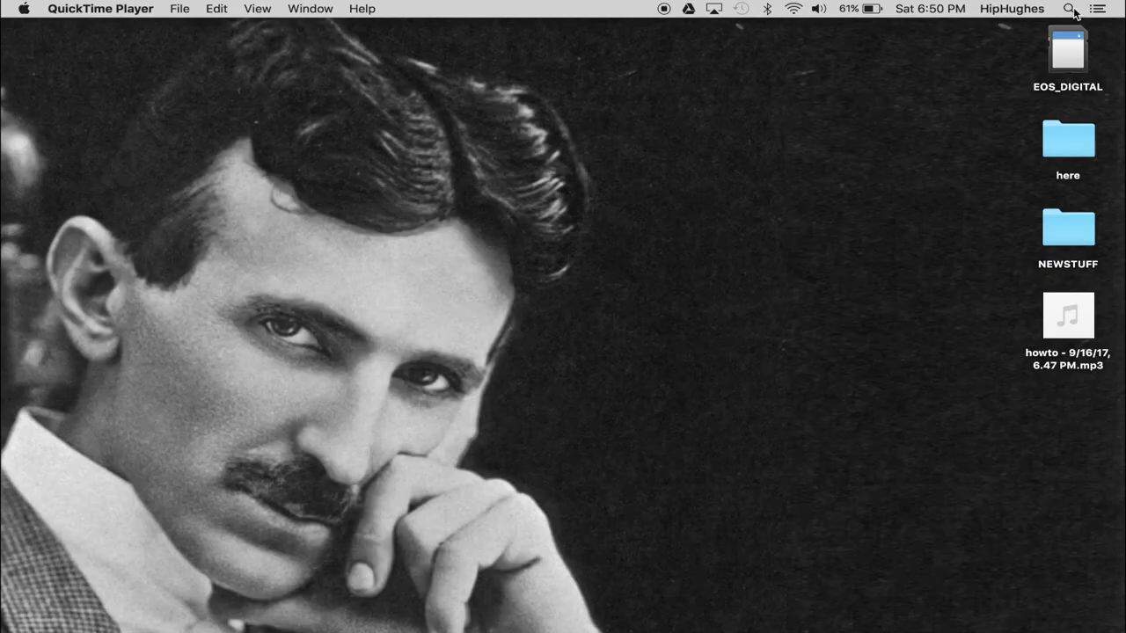
- Open GarageBand and create a new project from the Voice template
{"action": "left_click", "coordinate": [1070, 8]}
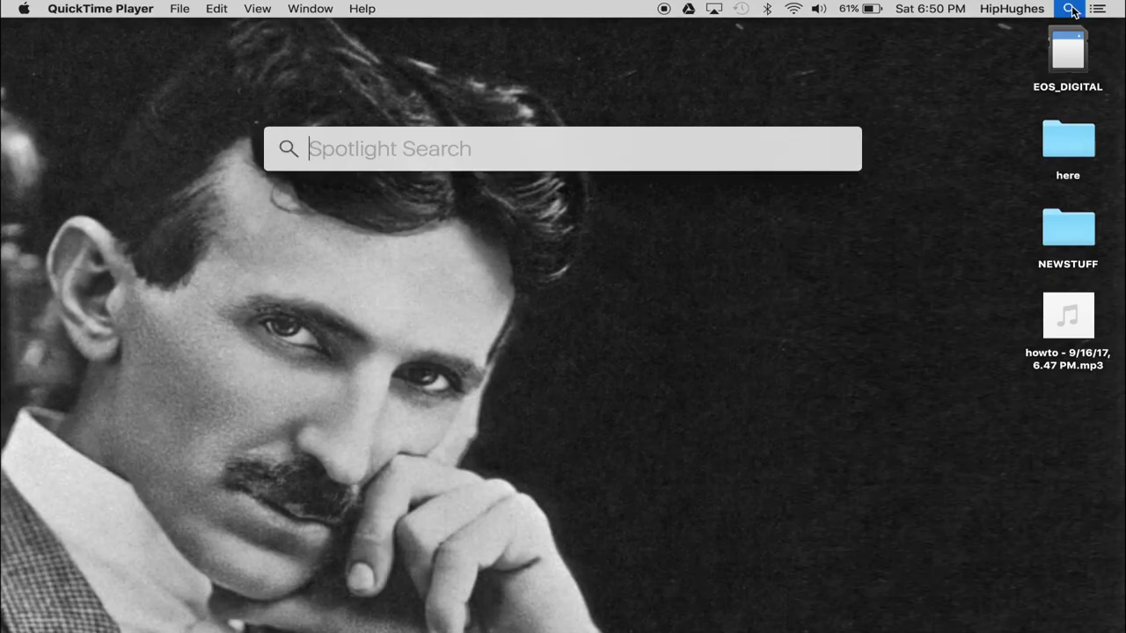
{"action": "type", "text": "garag"}
{"action": "key", "text": "Return"}
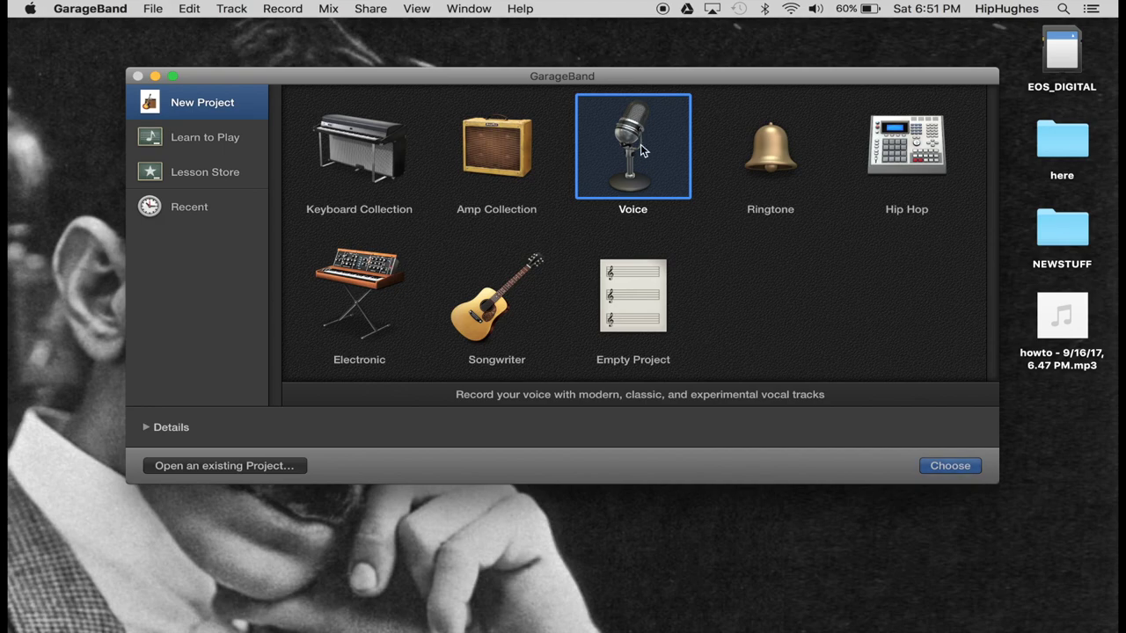
{"action": "double_click", "coordinate": [640, 150]}
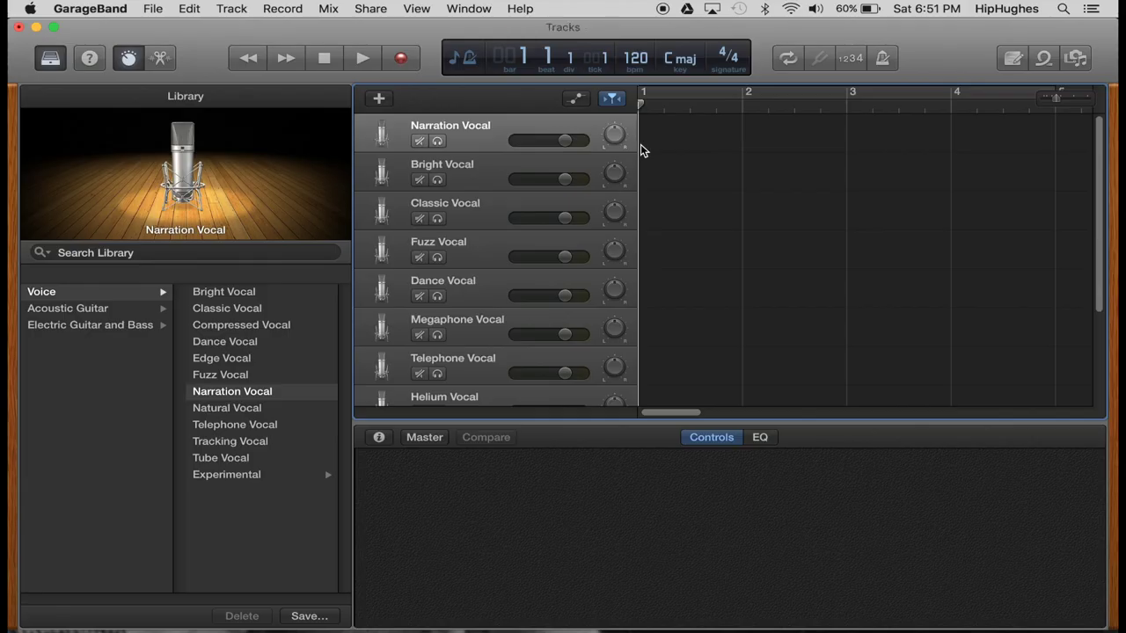
- Record audio on the Narration Vocal track and export the song to disk under the name InameTHISNAME
{"action": "left_click", "coordinate": [400, 59]}
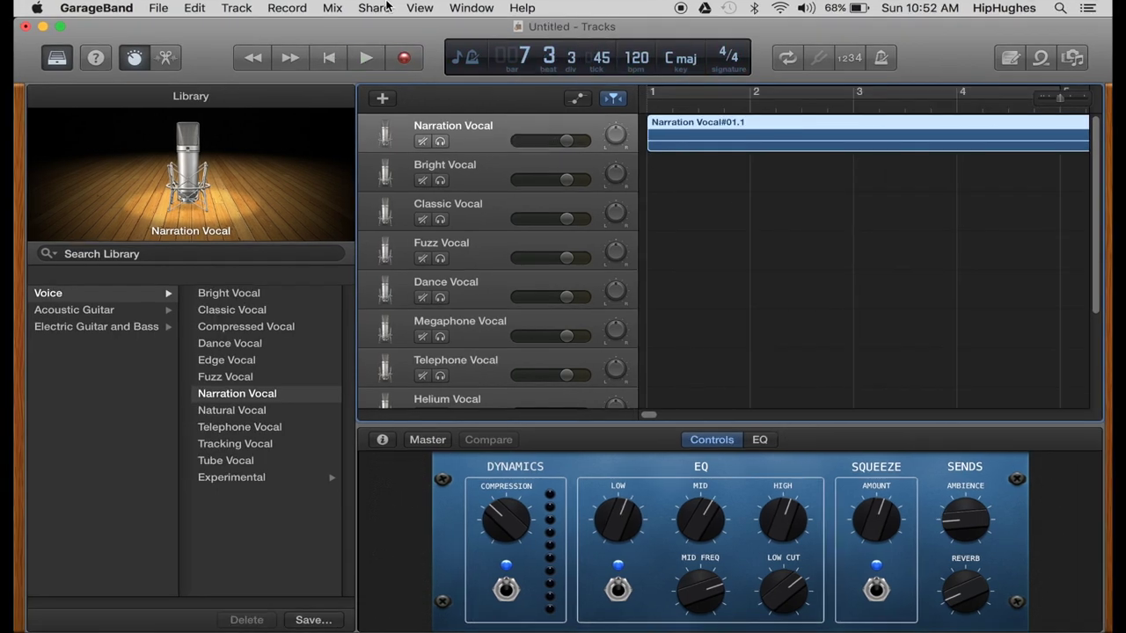
{"action": "left_click", "coordinate": [374, 9]}
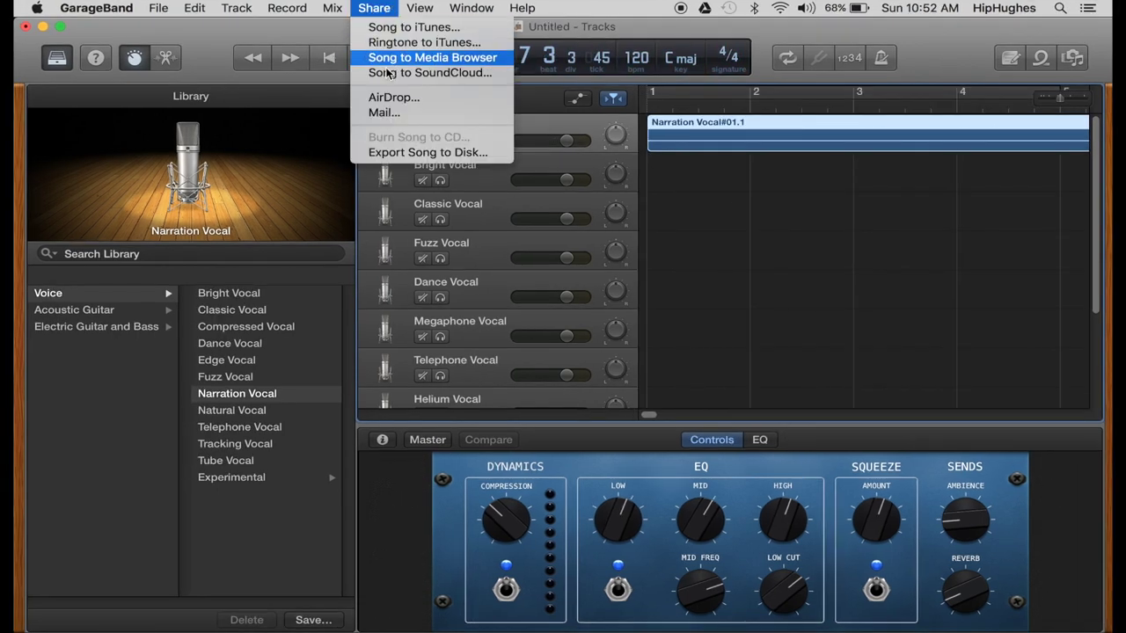
{"action": "left_click", "coordinate": [392, 153]}
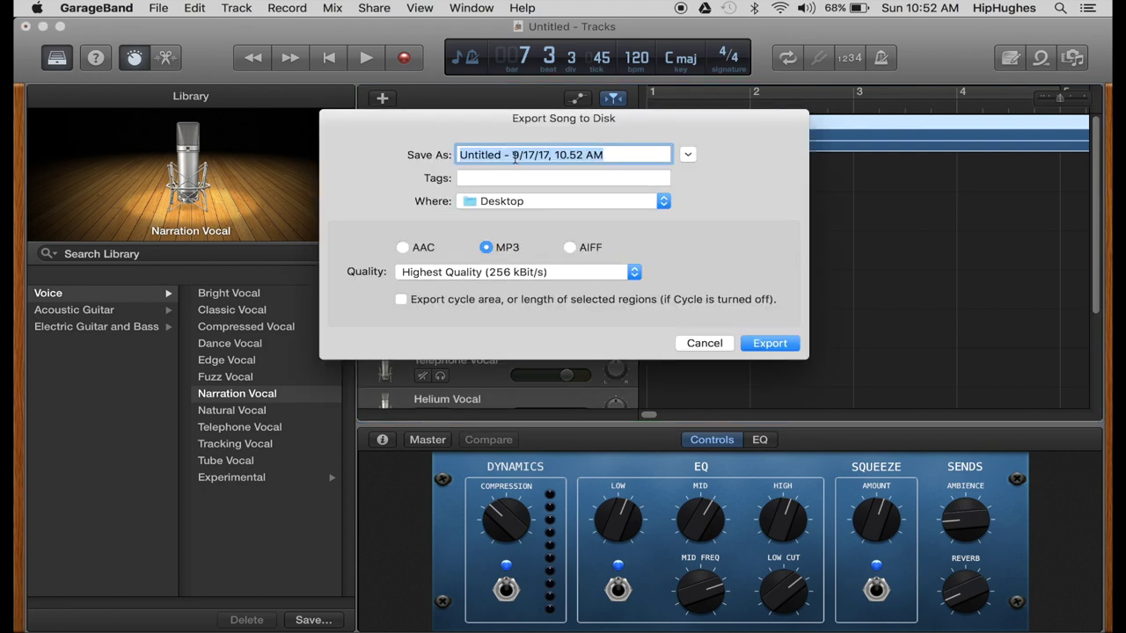
{"action": "type", "text": "InameTHISNAME"}
{"action": "left_click", "coordinate": [760, 343]}
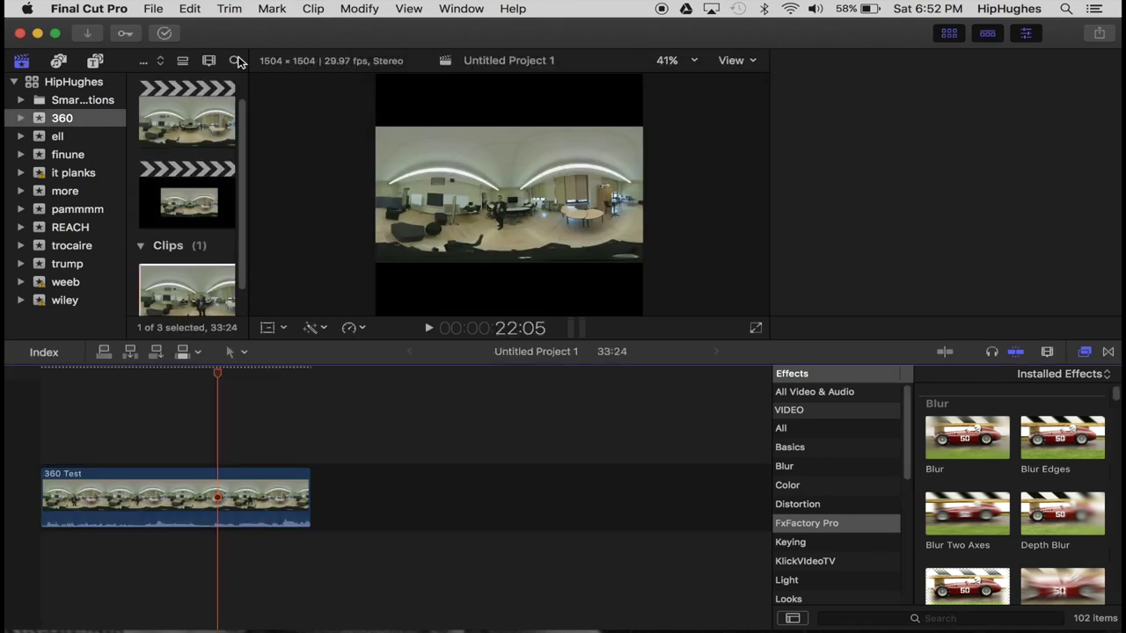
- In Final Cut Pro, create a new event named BEHINDTHESCENES
{"action": "left_click", "coordinate": [153, 9]}
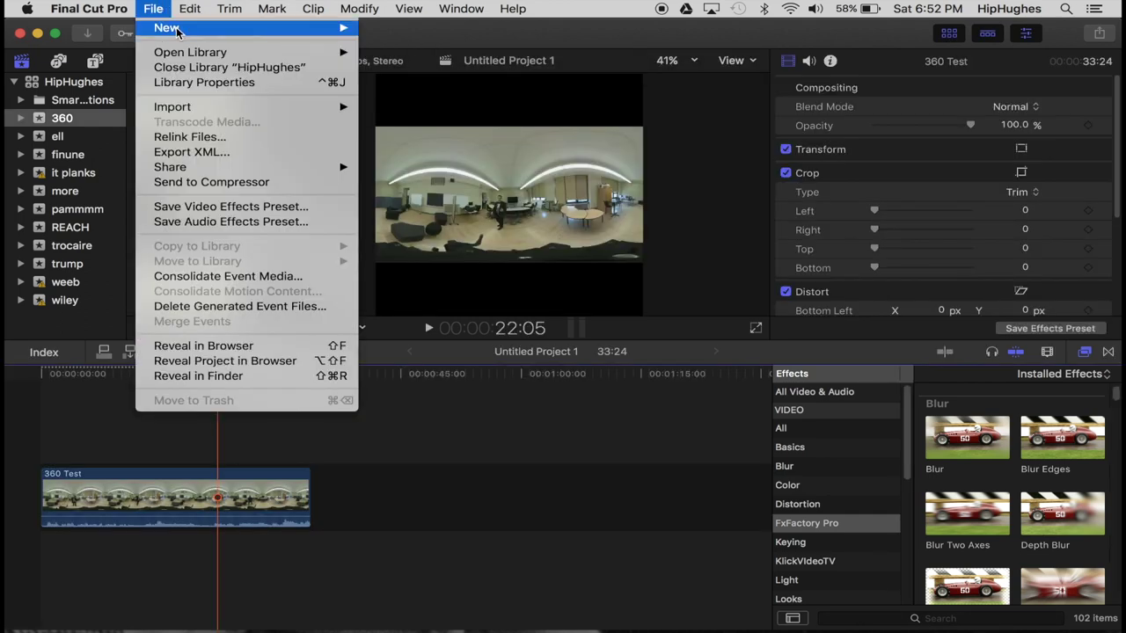
{"action": "mouse_move", "coordinate": [177, 30]}
{"action": "left_click", "coordinate": [422, 50]}
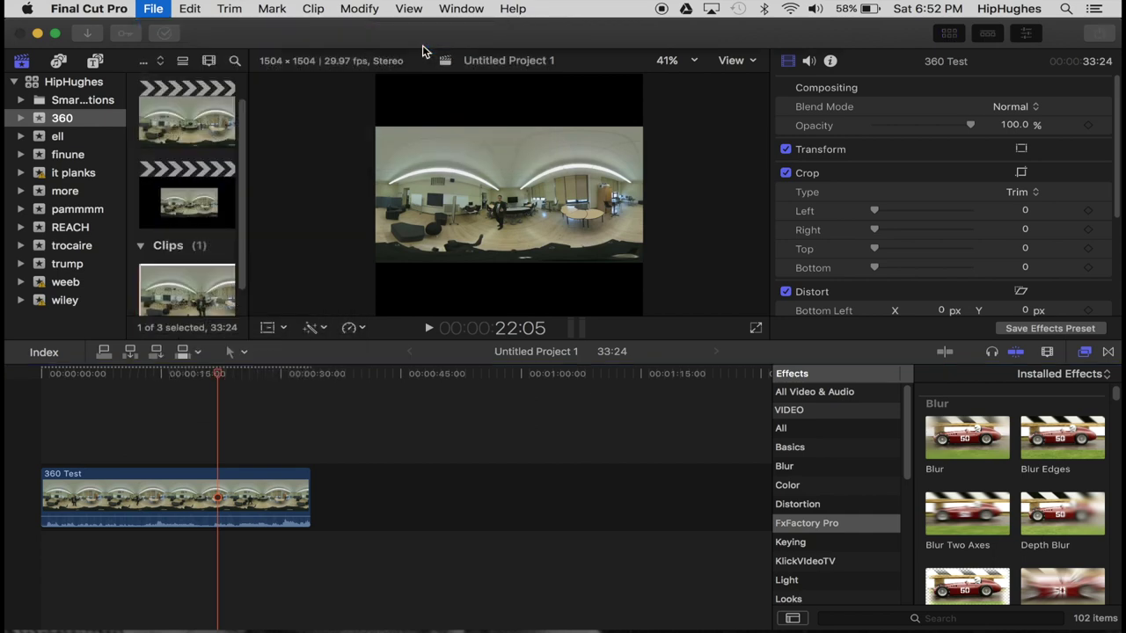
{"action": "type", "text": "BEHINDTHESC"}
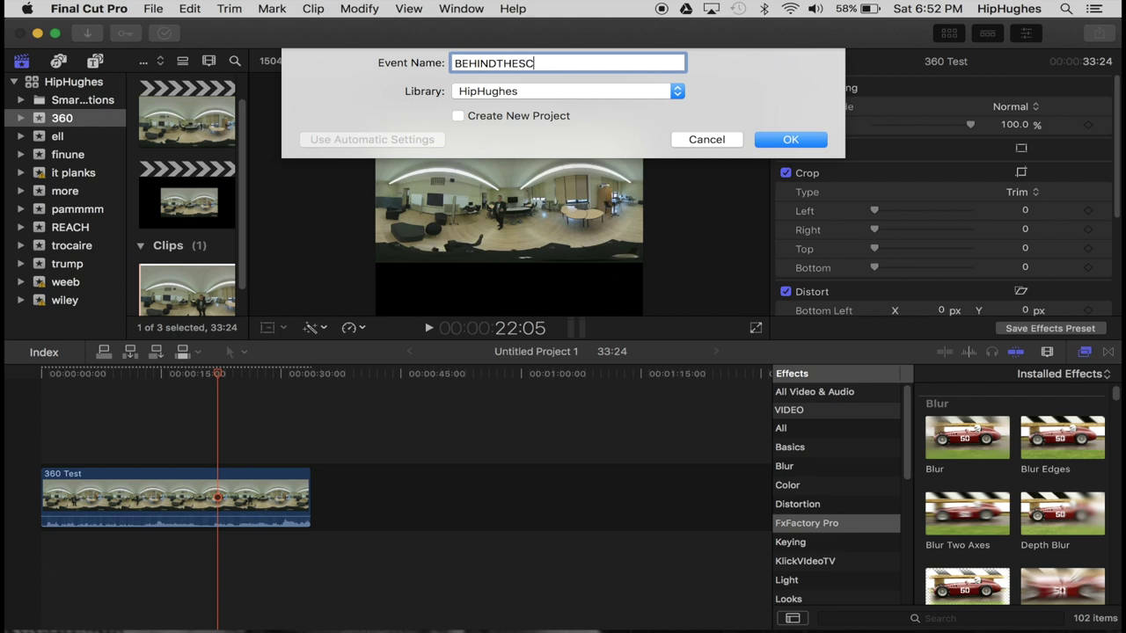
{"action": "key", "text": "Return"}
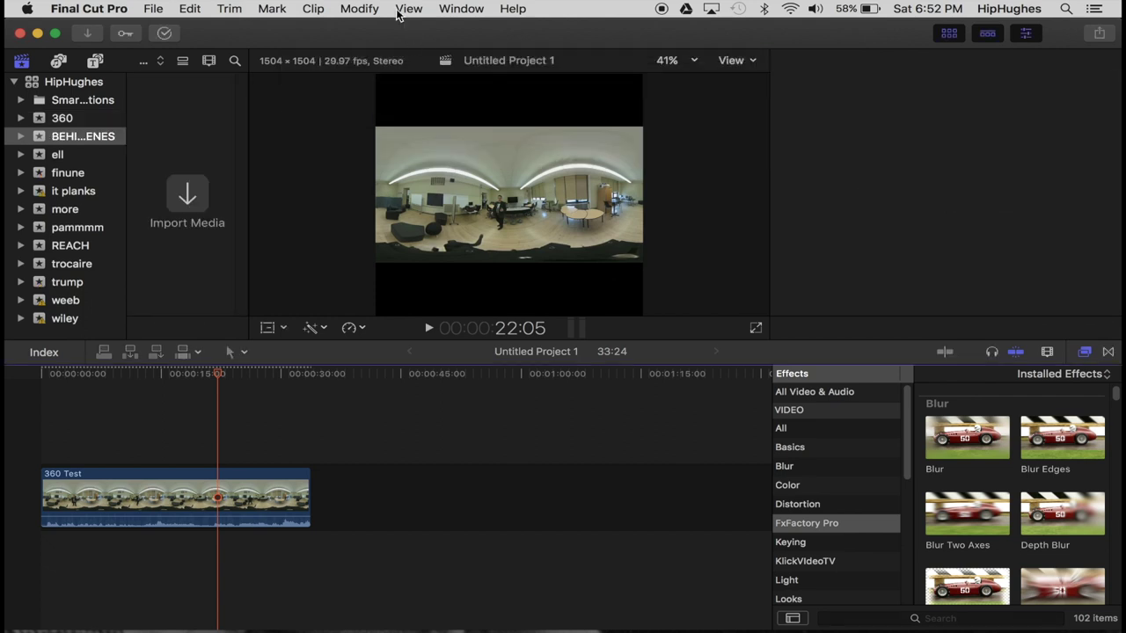
- Create a new project named BEHINDSCENES in the BEHINDTHESCENES event
{"action": "left_click", "coordinate": [155, 9]}
{"action": "mouse_move", "coordinate": [286, 27]}
{"action": "left_click", "coordinate": [400, 32]}
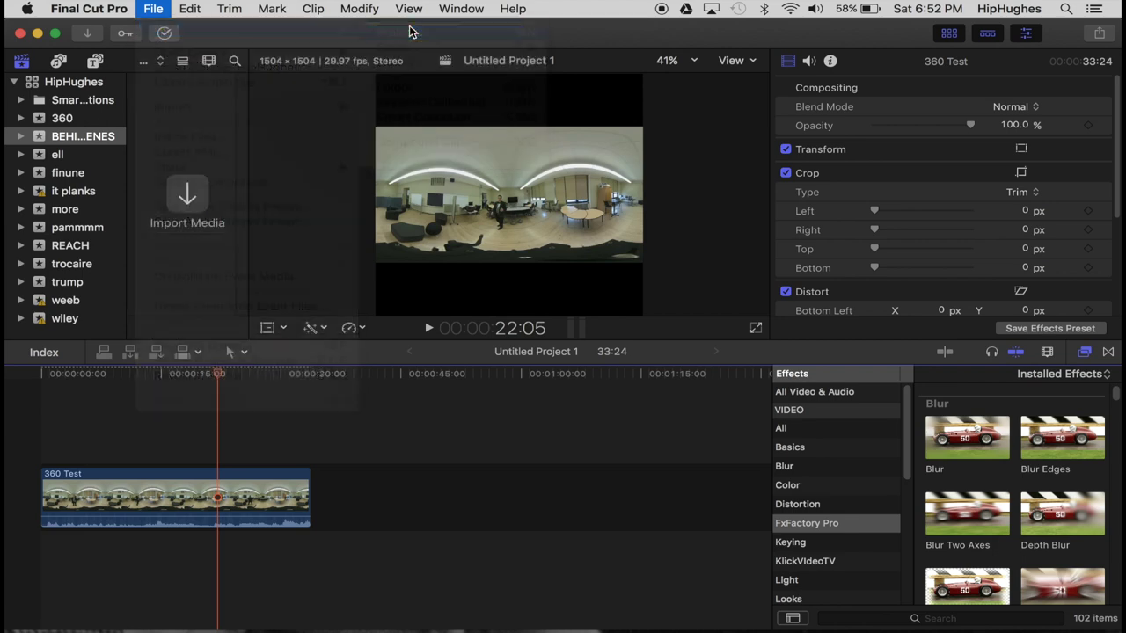
{"action": "type", "text": "BEHINDSCENES"}
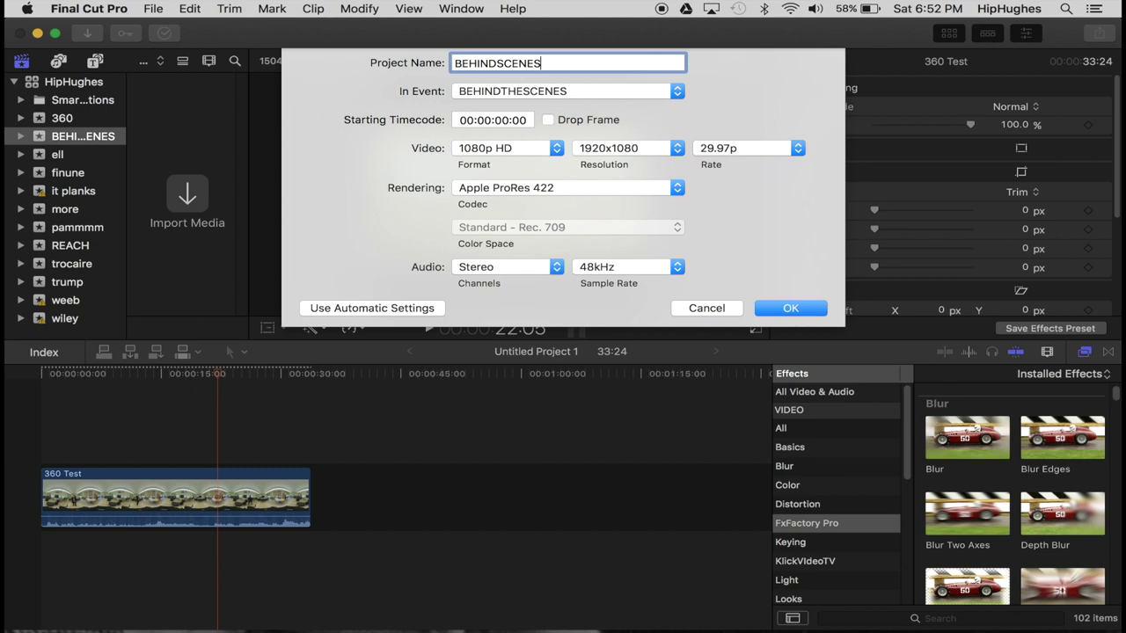
{"action": "key", "text": "Return"}
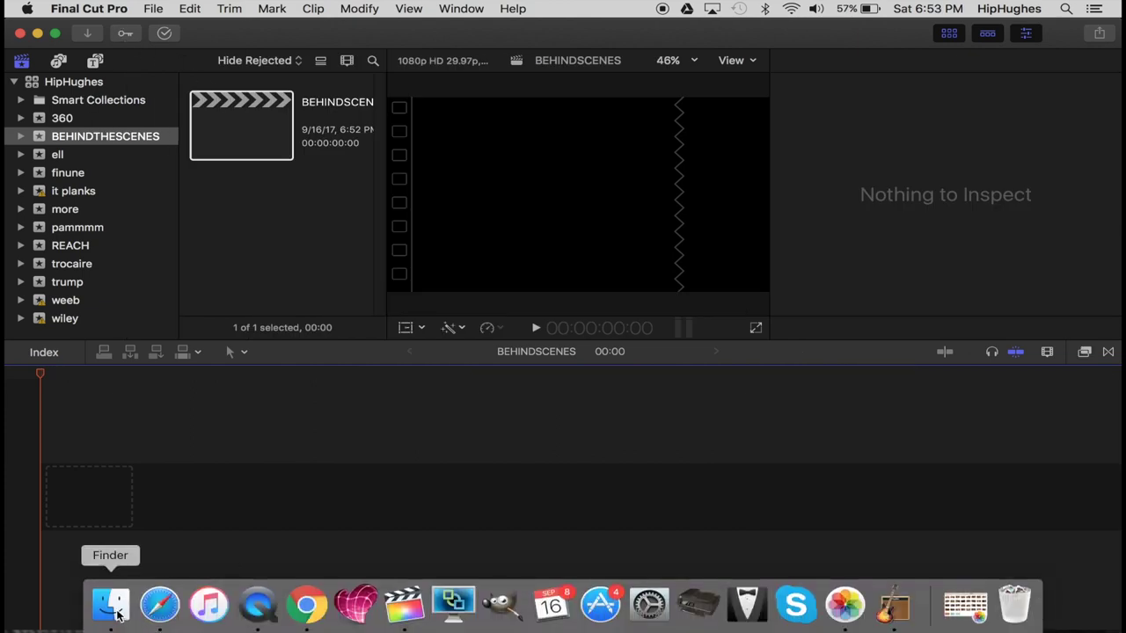
- Switch to Finder and open the 100CANON folder inside DCIM on the EOS_DIGITAL card
{"action": "left_click", "coordinate": [112, 607]}
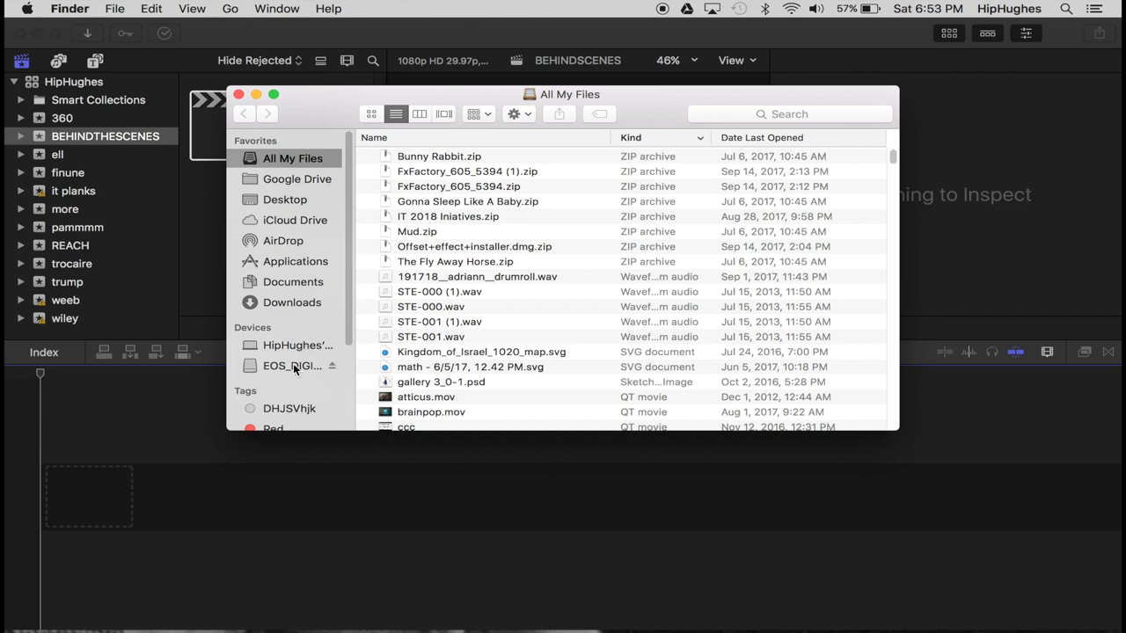
{"action": "left_click", "coordinate": [295, 368]}
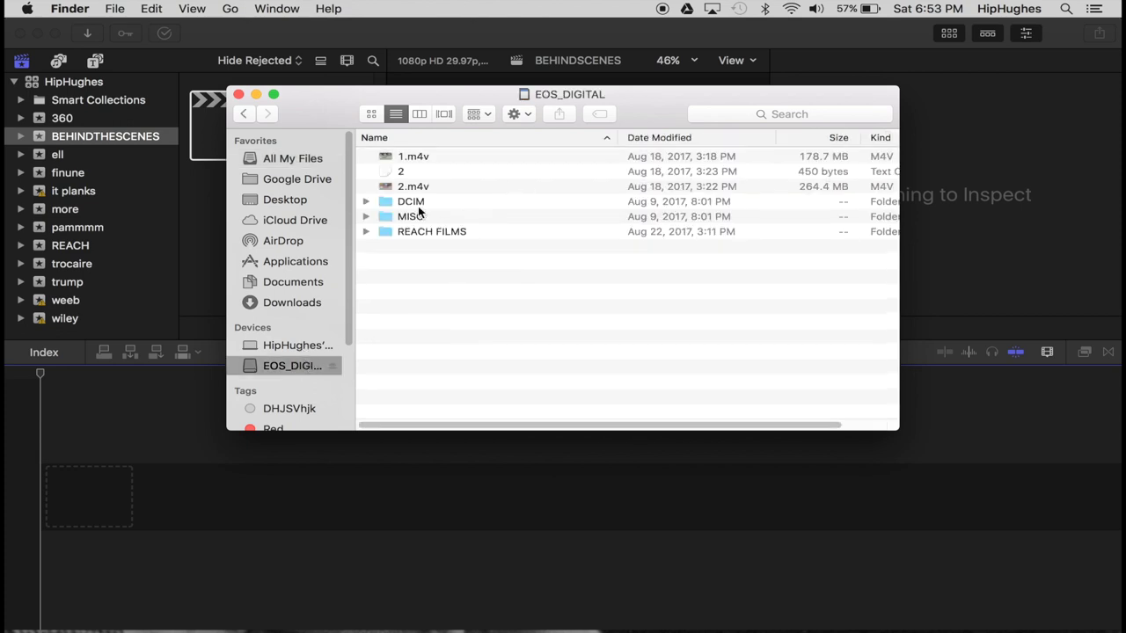
{"action": "double_click", "coordinate": [413, 200]}
{"action": "double_click", "coordinate": [443, 156]}
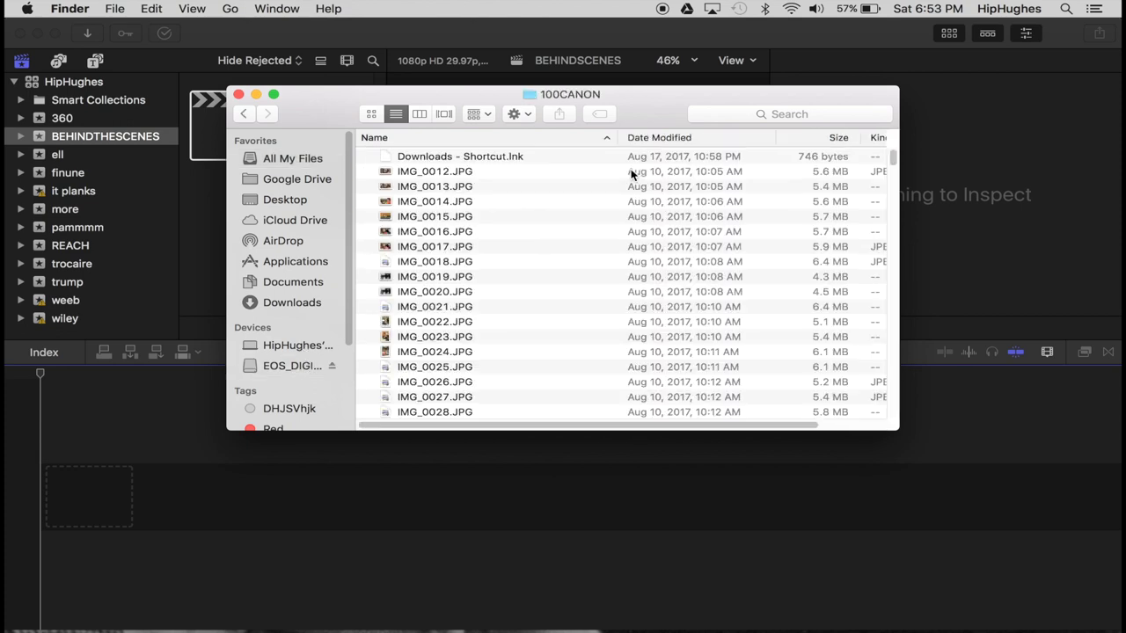
- Add the MVI_0385.MP4 and MVI_0386.MP4 clips to the BEHINDTHESCENES event and return to Final Cut Pro
{"action": "scroll", "coordinate": [492, 307], "scroll_direction": "down", "scroll_amount": 15}
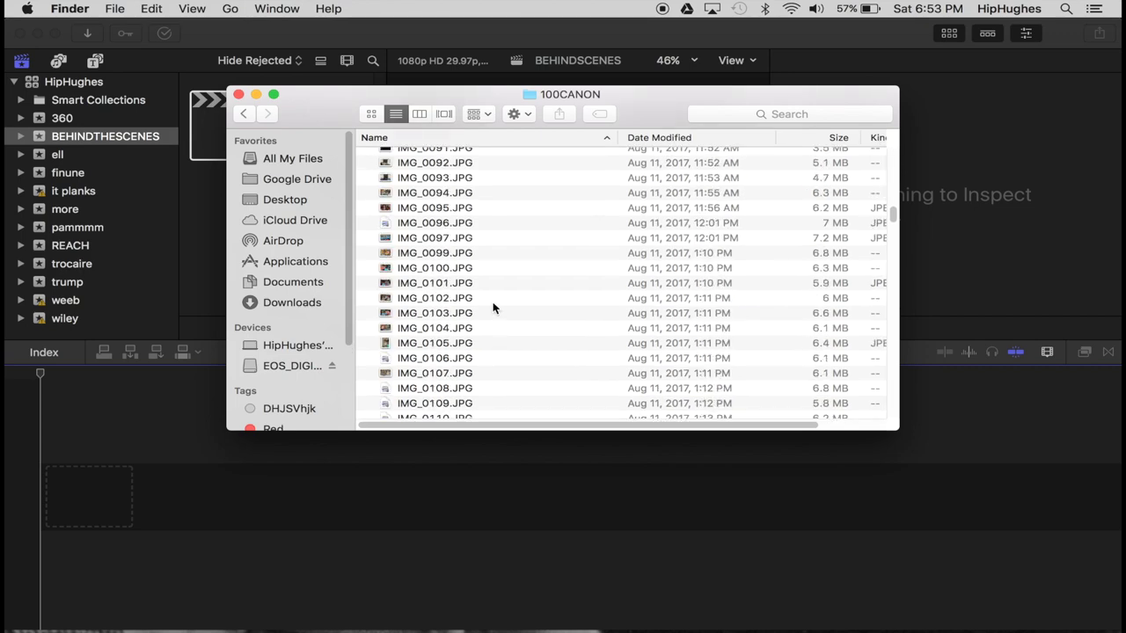
{"action": "scroll", "coordinate": [492, 307], "scroll_direction": "down", "scroll_amount": 20}
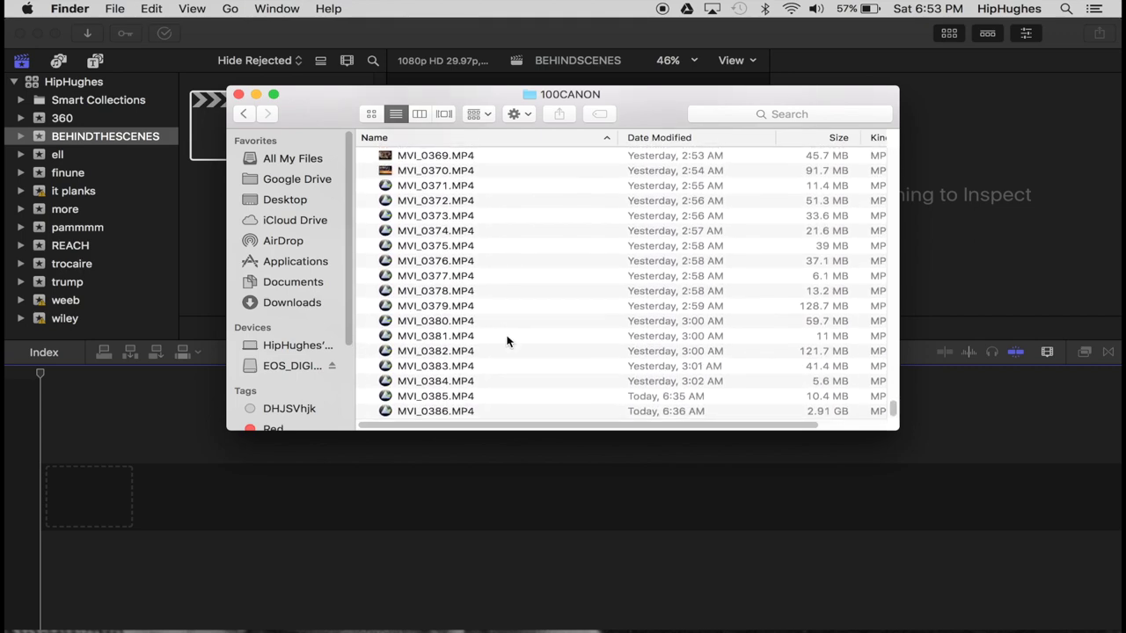
{"action": "left_click", "coordinate": [687, 412]}
{"action": "left_click", "coordinate": [681, 396], "text": "shift"}
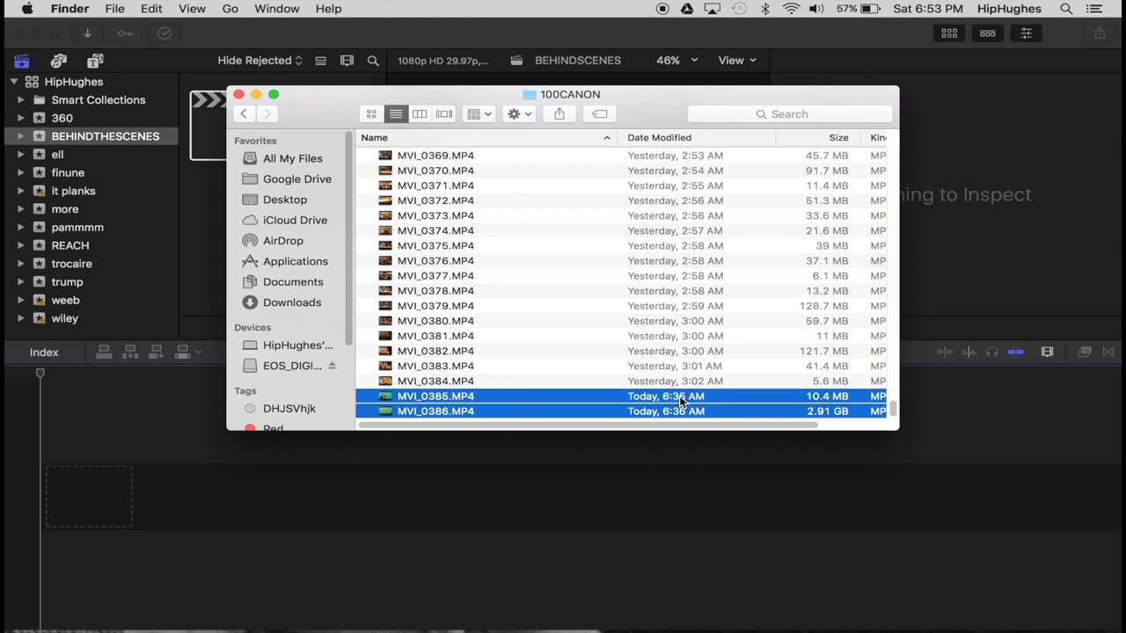
{"action": "left_click_drag", "start_coordinate": [318, 292], "coordinate": [203, 234]}
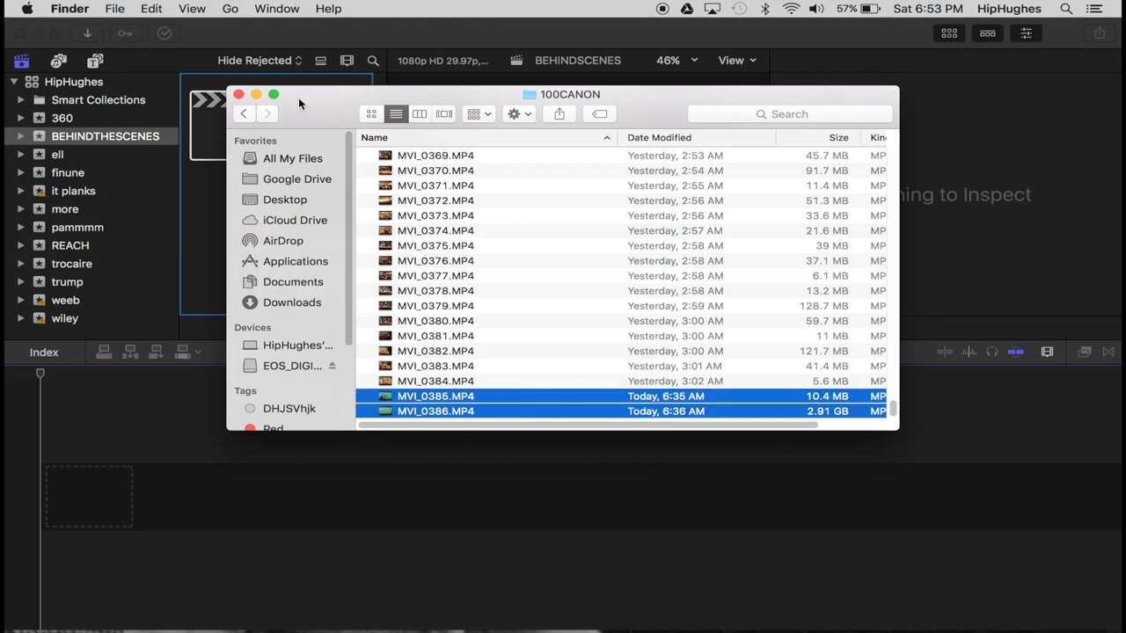
{"action": "left_click_drag", "start_coordinate": [298, 97], "coordinate": [887, 256]}
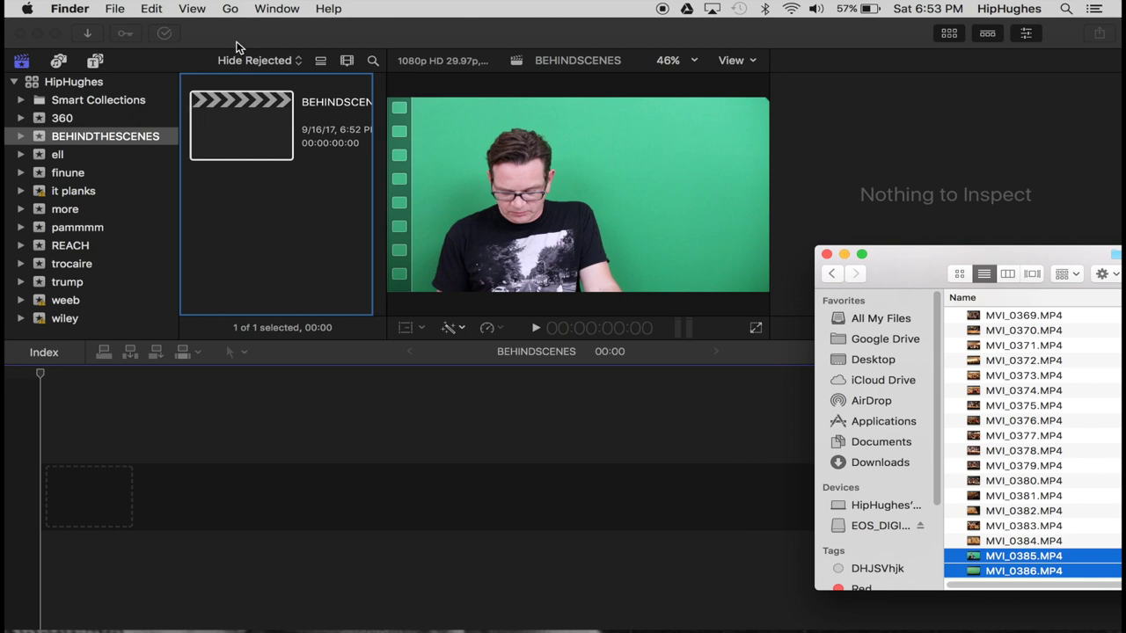
{"action": "left_click", "coordinate": [356, 253]}
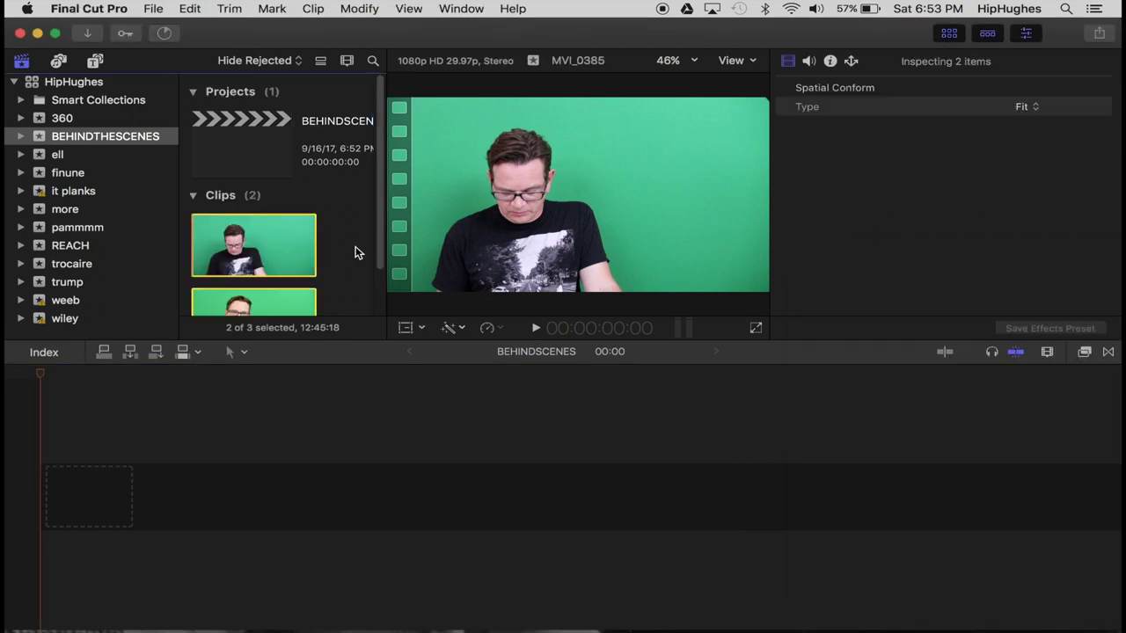
{"action": "left_click", "coordinate": [355, 253]}
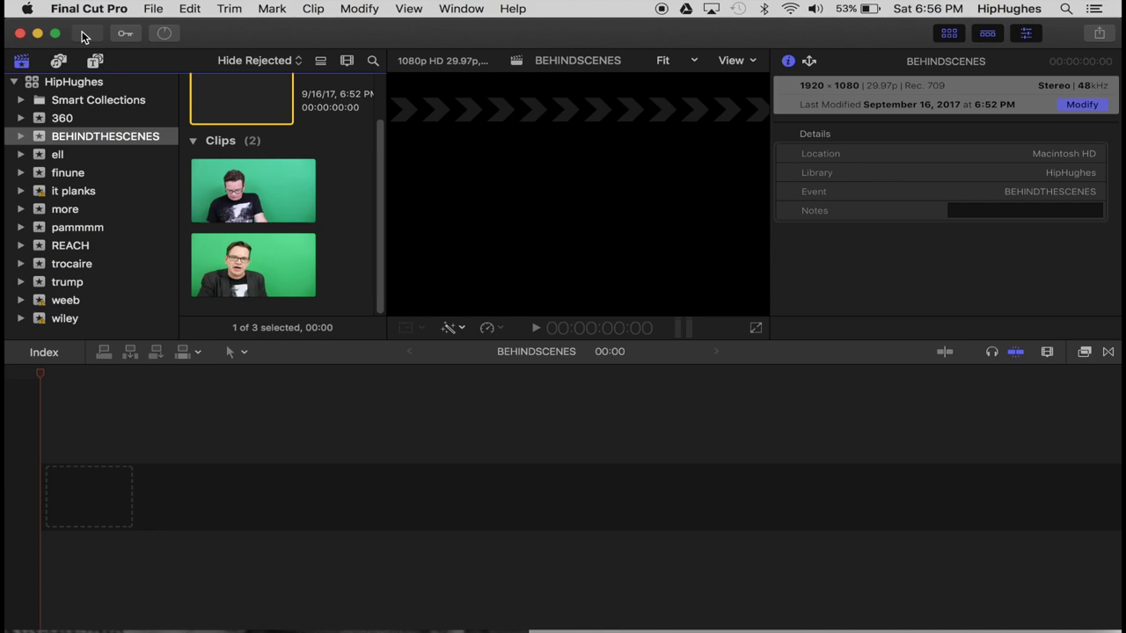
- Import the last three iPhone videos (47s, 1:32 and 12:39) into the BEHINDTHESCENES event and dismiss the completion notice
{"action": "left_click", "coordinate": [82, 33]}
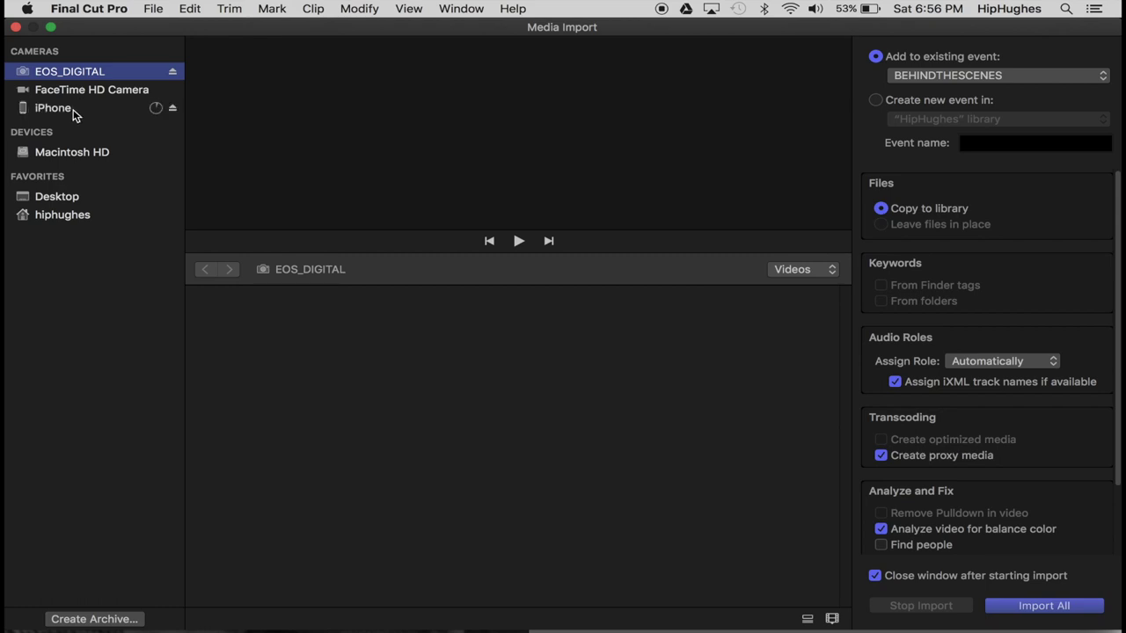
{"action": "left_click", "coordinate": [73, 109]}
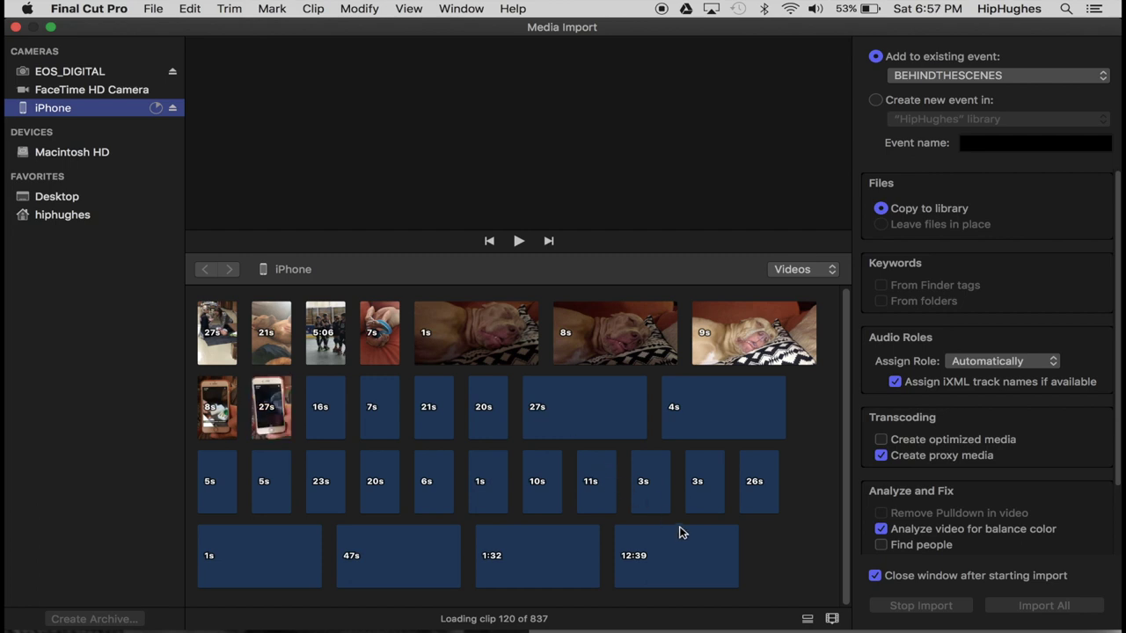
{"action": "left_click", "coordinate": [679, 565]}
{"action": "left_click", "coordinate": [390, 571], "text": "shift"}
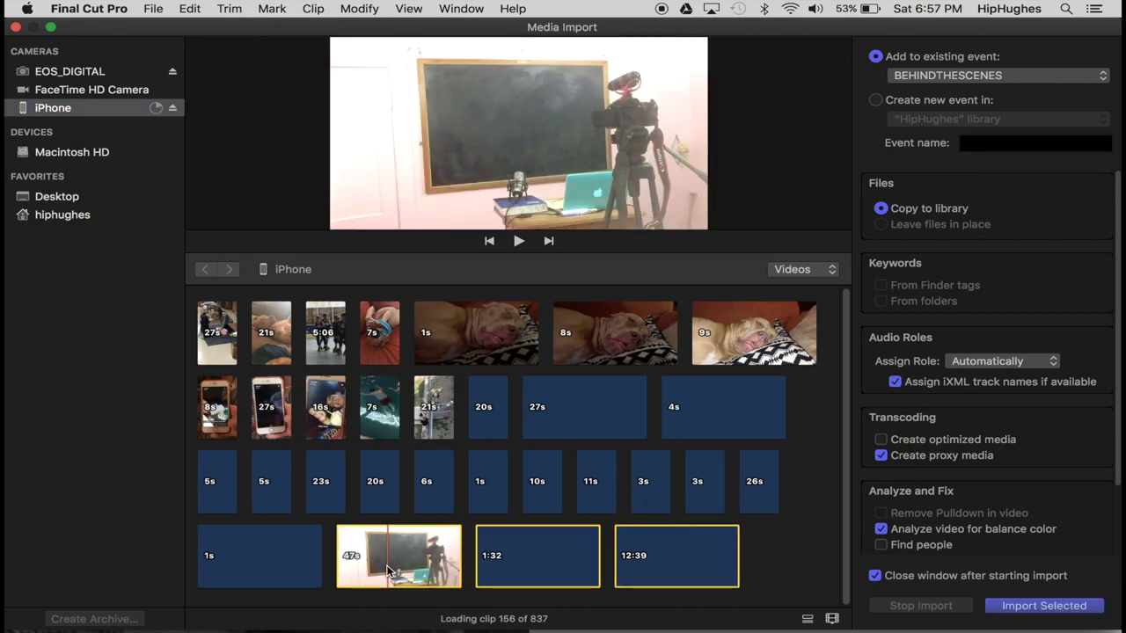
{"action": "left_click", "coordinate": [1064, 606]}
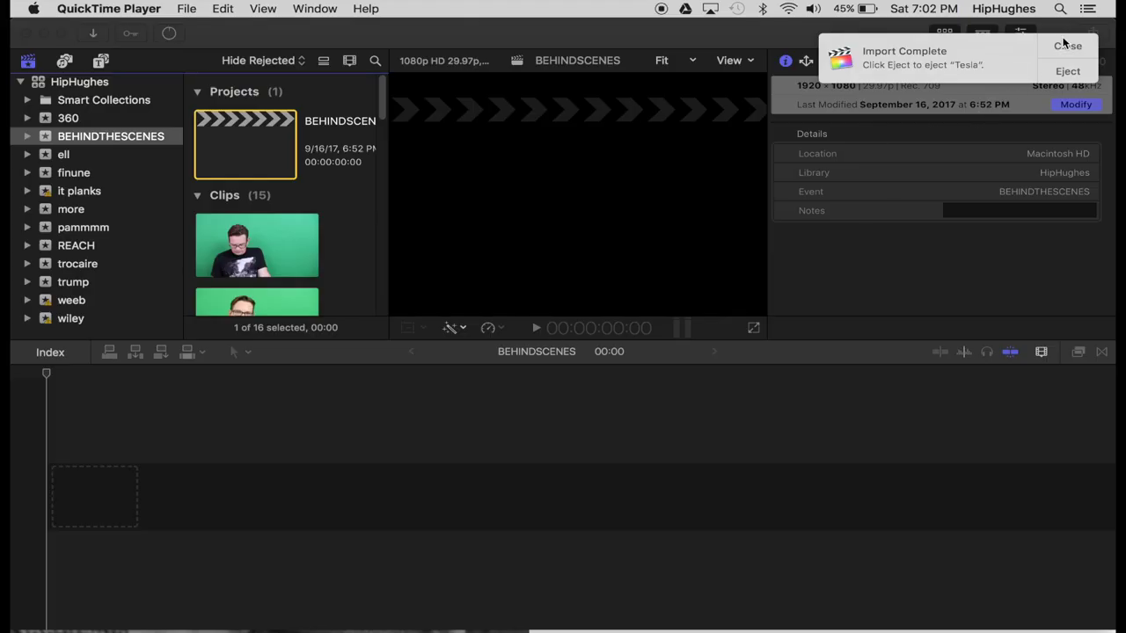
{"action": "left_click", "coordinate": [1066, 44]}
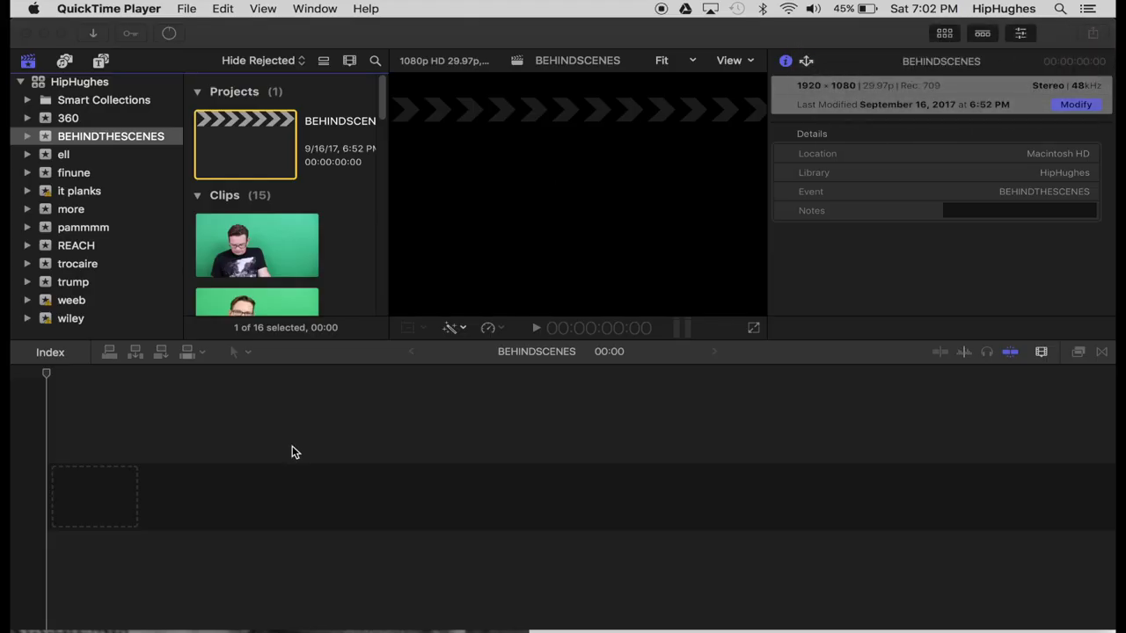
- Place the Energetic title from the Build In/Out category at the start of the empty timeline
{"action": "left_click", "coordinate": [100, 60]}
{"action": "left_click", "coordinate": [99, 61]}
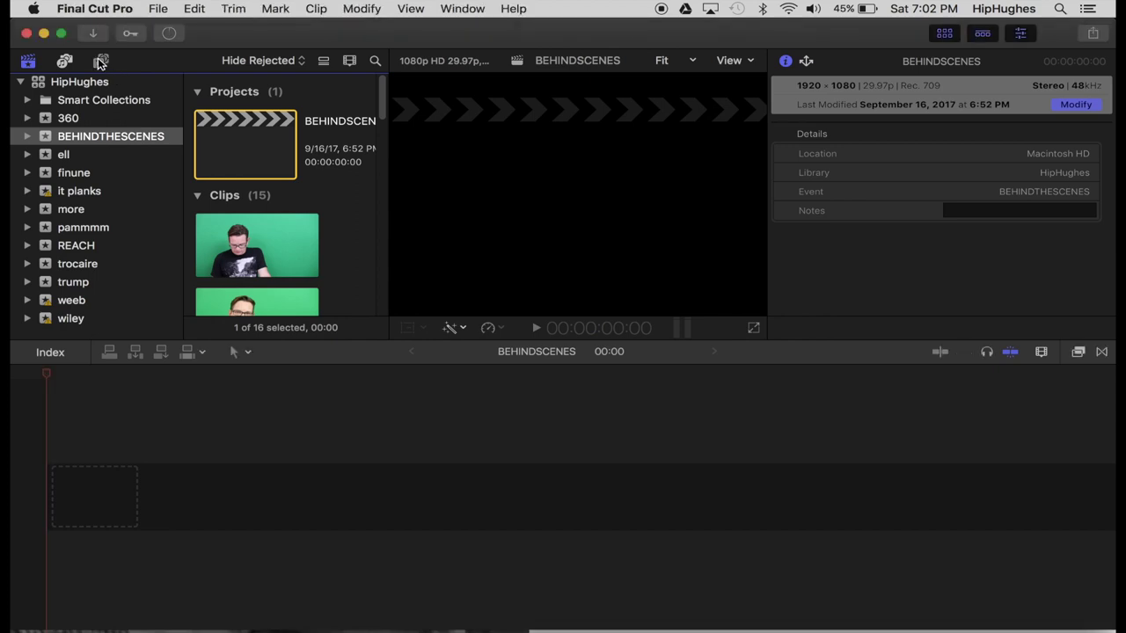
{"action": "scroll", "coordinate": [295, 235], "scroll_direction": "down", "scroll_amount": 3}
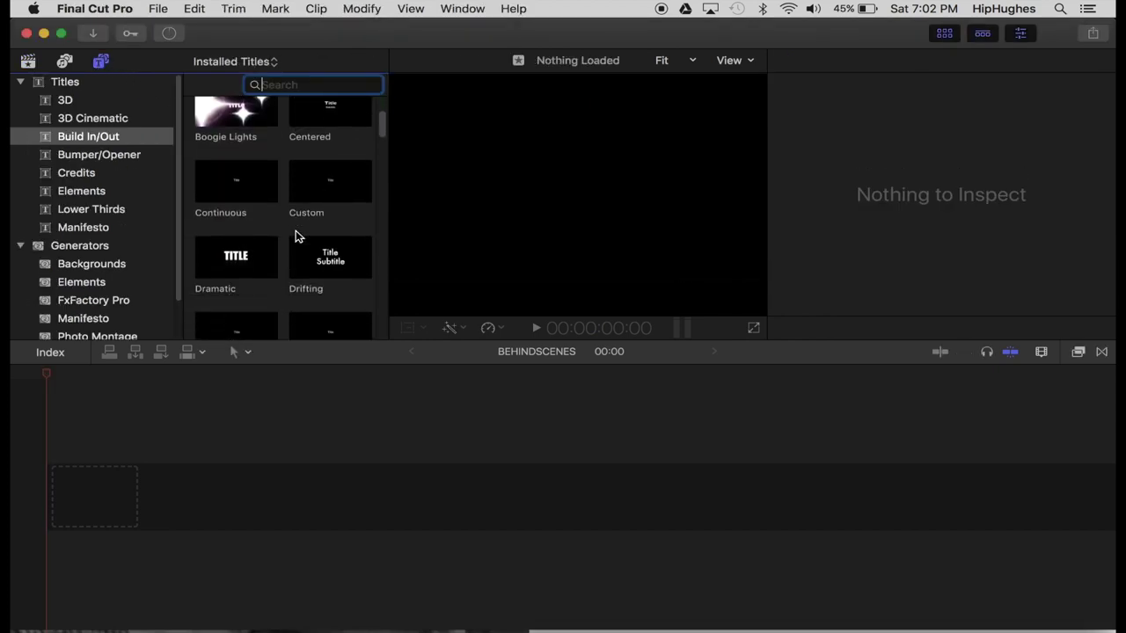
{"action": "scroll", "coordinate": [295, 236], "scroll_direction": "down", "scroll_amount": 2}
{"action": "left_click", "coordinate": [241, 217]}
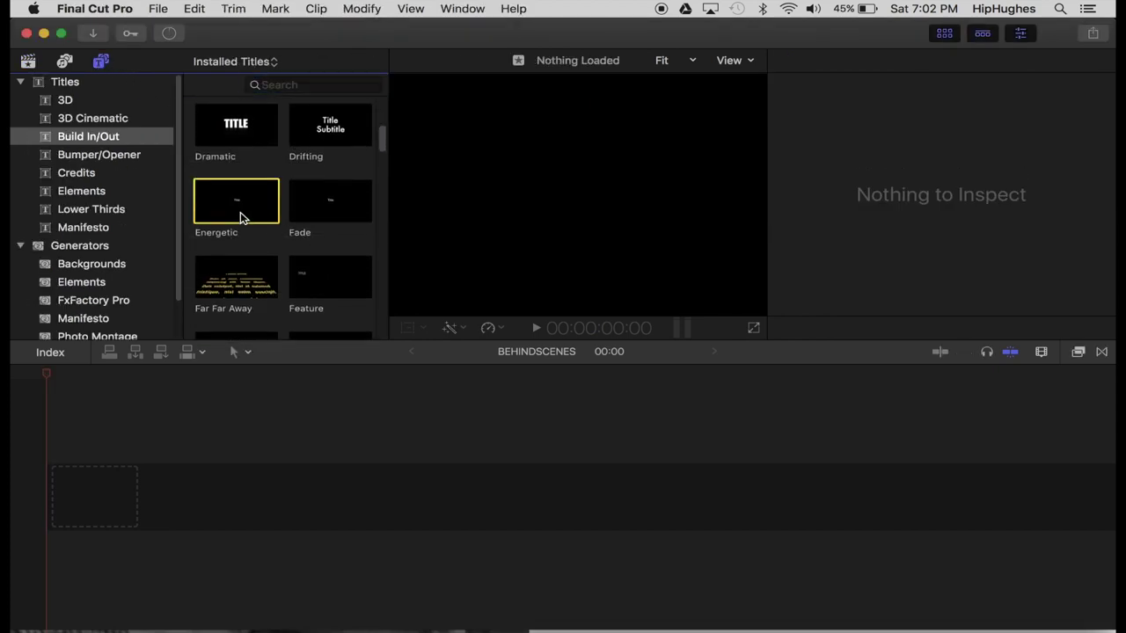
{"action": "left_click_drag", "start_coordinate": [249, 205], "coordinate": [93, 518]}
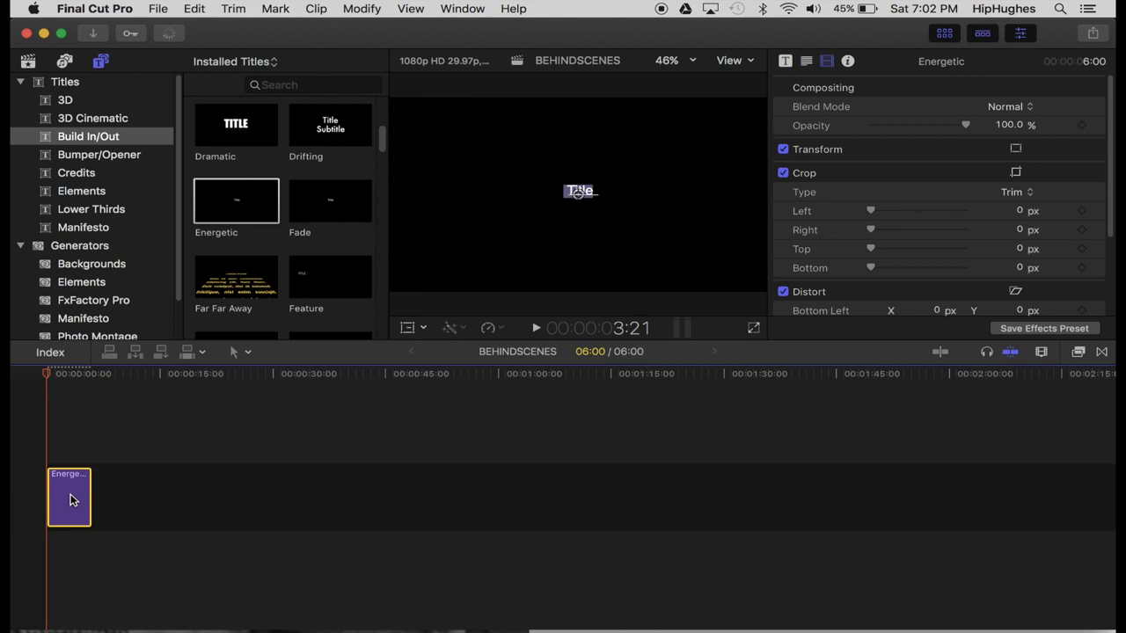
- Set the Energetic title's text to "HIPHUGHES HISTORY" with "presents" on a second line
{"action": "double_click", "coordinate": [70, 495]}
{"action": "type", "text": "HIP"}
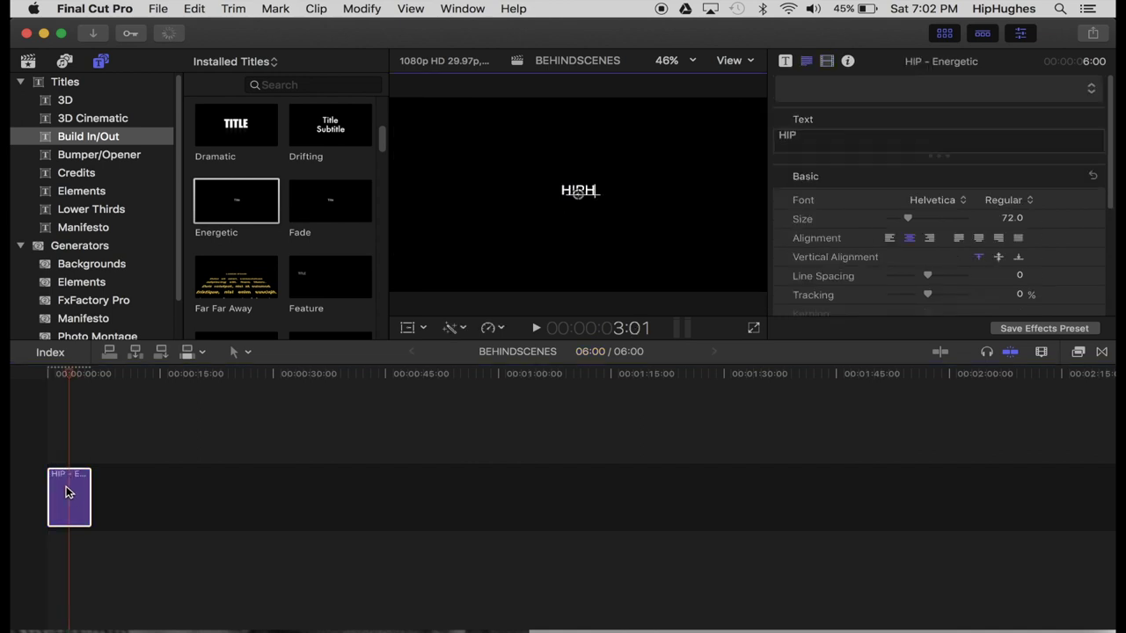
{"action": "type", "text": "HUGHES HISTORY"}
{"action": "key", "text": "Return"}
{"action": "type", "text": "presents"}
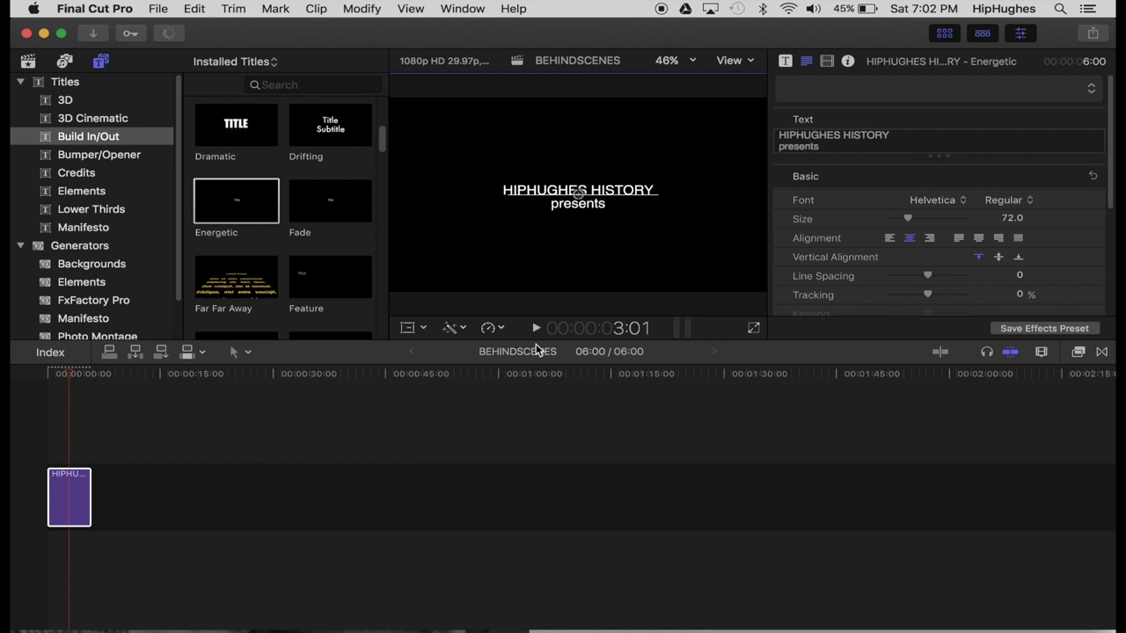
- Format the "HIPHUGHES HISTORY" line of the Energetic title in the Impact font at size 216
{"action": "left_click_drag", "start_coordinate": [902, 136], "coordinate": [703, 121]}
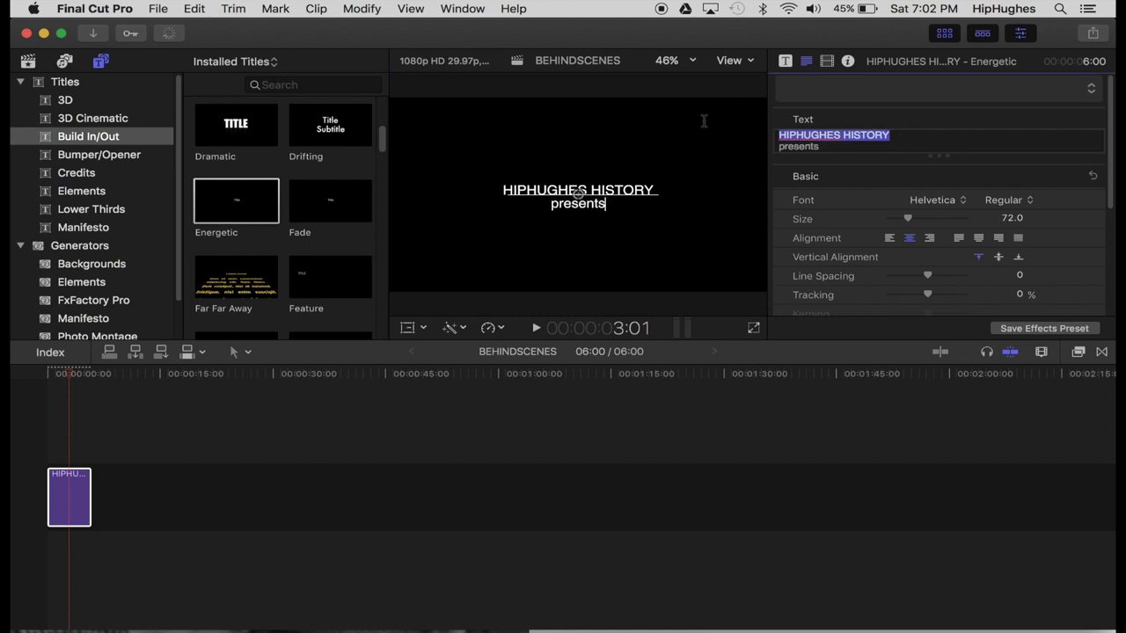
{"action": "left_click", "coordinate": [932, 199]}
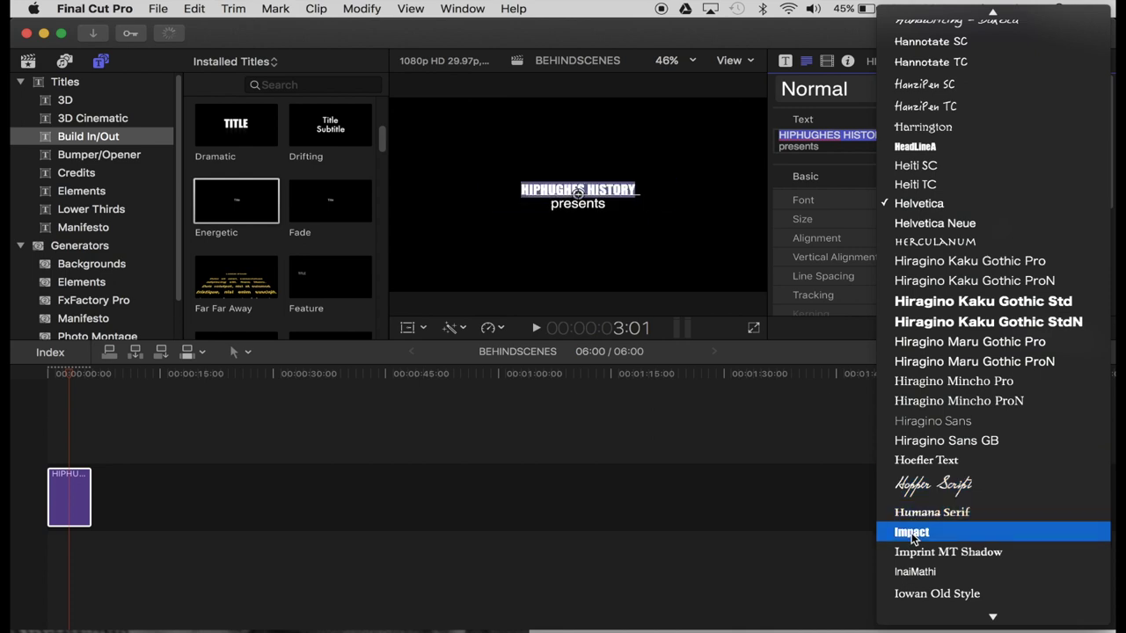
{"action": "left_click", "coordinate": [911, 532]}
{"action": "left_click_drag", "start_coordinate": [911, 217], "coordinate": [951, 224]}
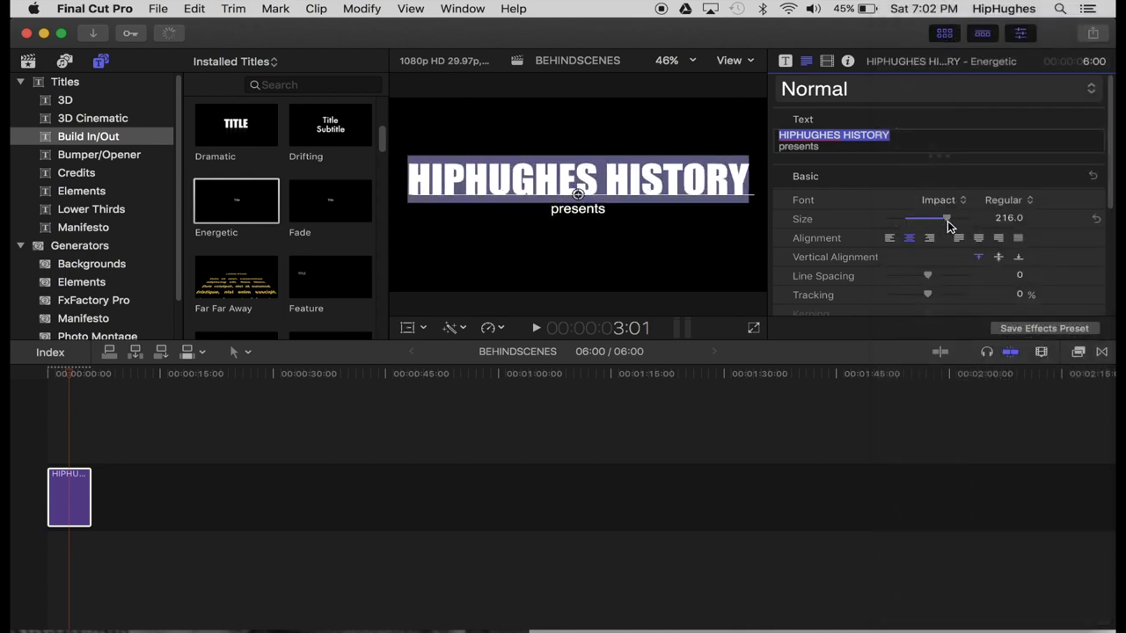
- Change the "HIPHUGHES HISTORY" line's face color to orange and set its line spacing to -20
{"action": "scroll", "coordinate": [1051, 248], "scroll_direction": "down", "scroll_amount": 5}
{"action": "left_click", "coordinate": [1074, 236]}
{"action": "left_click", "coordinate": [1005, 275]}
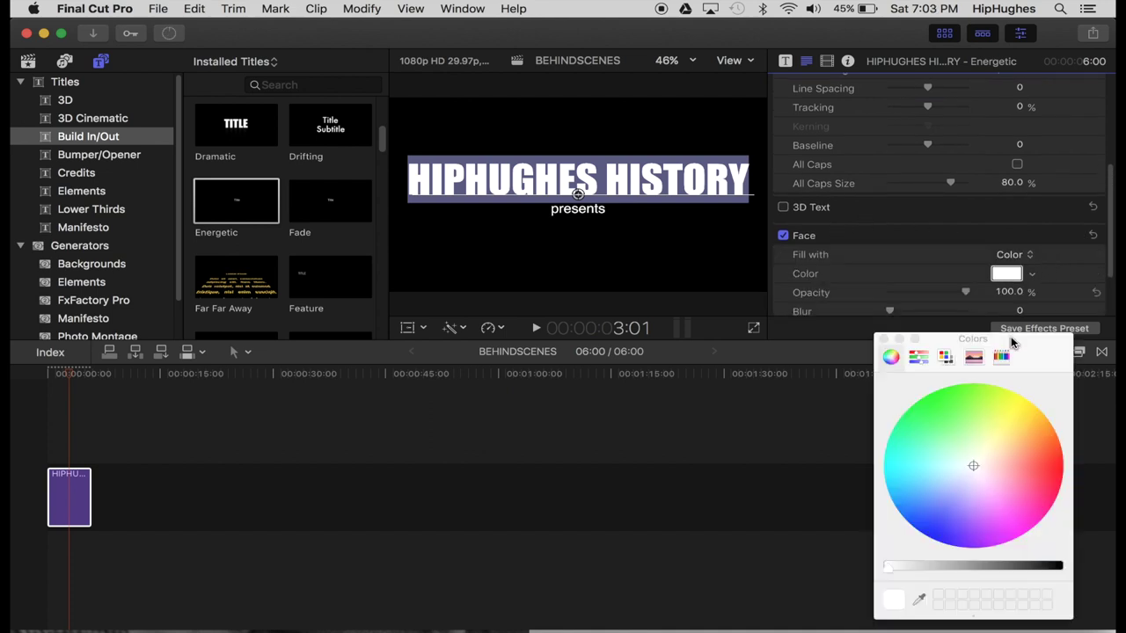
{"action": "left_click", "coordinate": [1049, 426]}
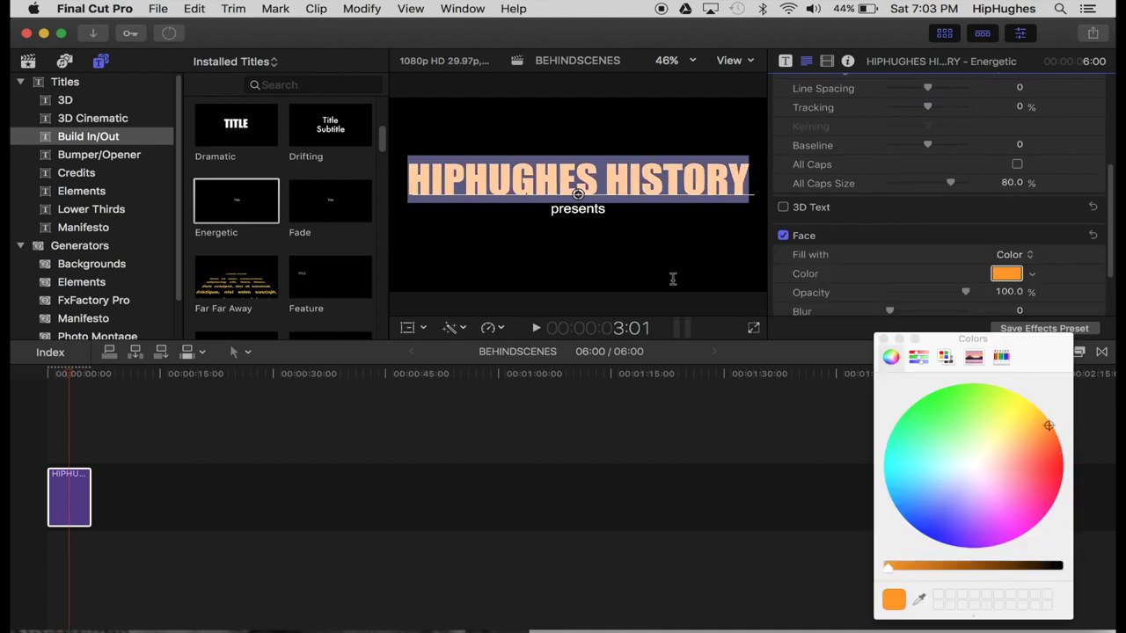
{"action": "scroll", "coordinate": [921, 192], "scroll_direction": "up", "scroll_amount": 5}
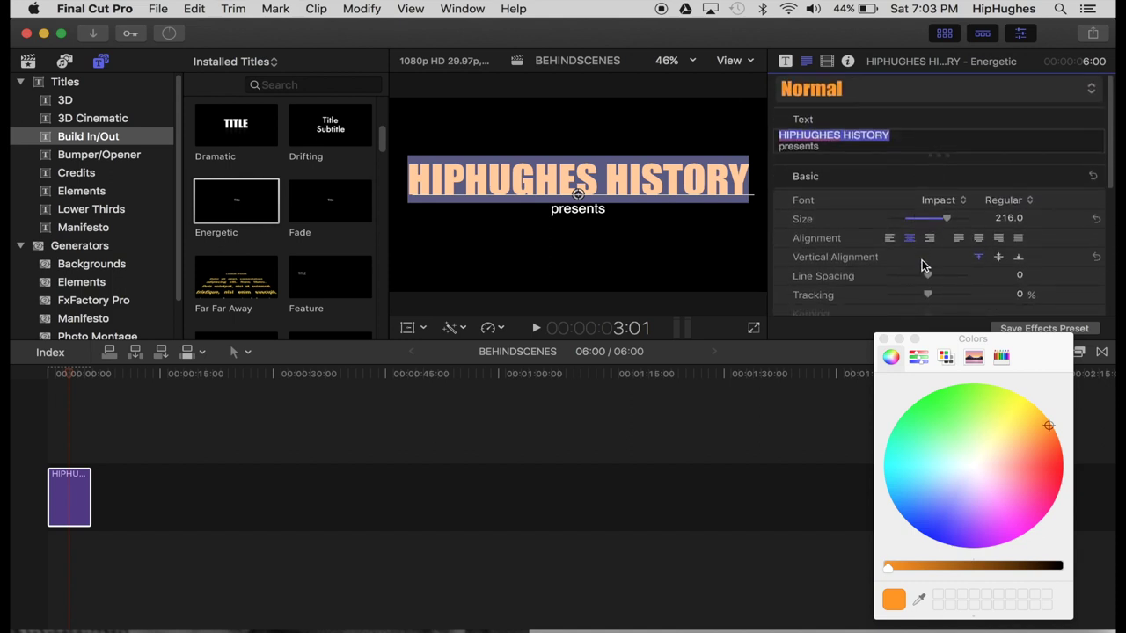
{"action": "left_click_drag", "start_coordinate": [927, 276], "coordinate": [920, 279]}
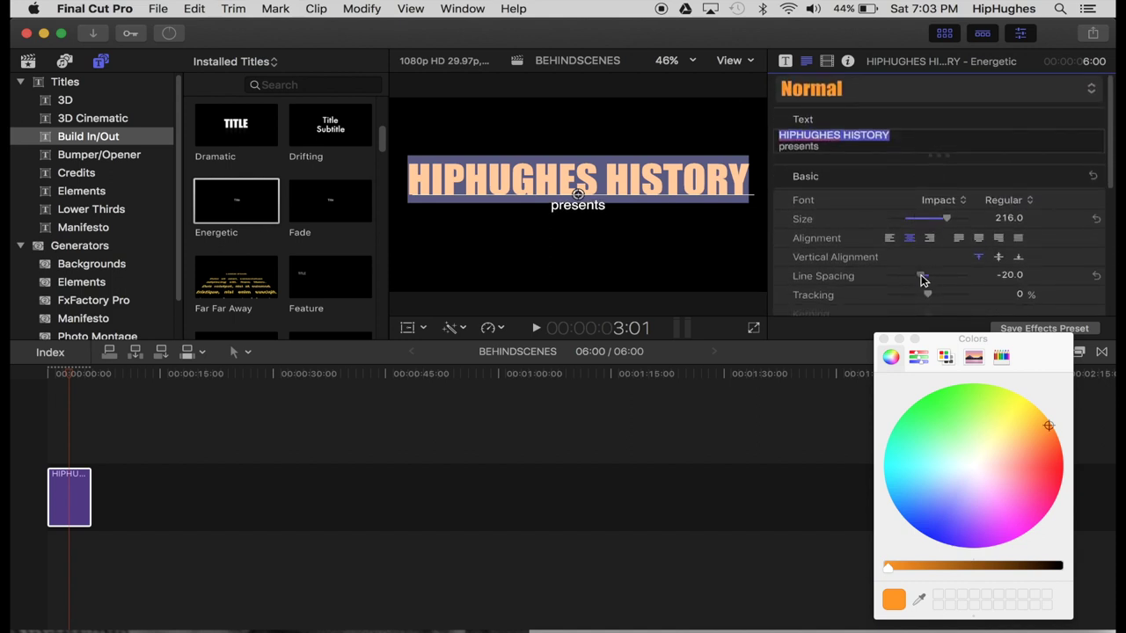
{"action": "left_click", "coordinate": [579, 194]}
{"action": "left_click", "coordinate": [455, 451]}
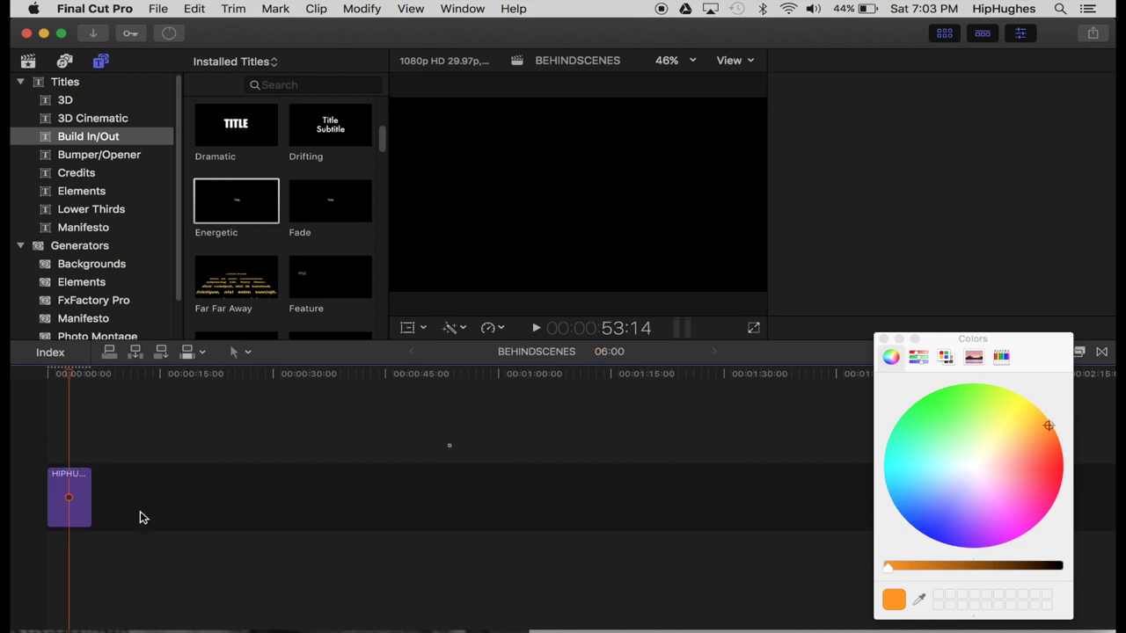
- Shorten the Energetic title on the timeline to 4:05 by trimming its end, and close the color picker
{"action": "left_click", "coordinate": [72, 496]}
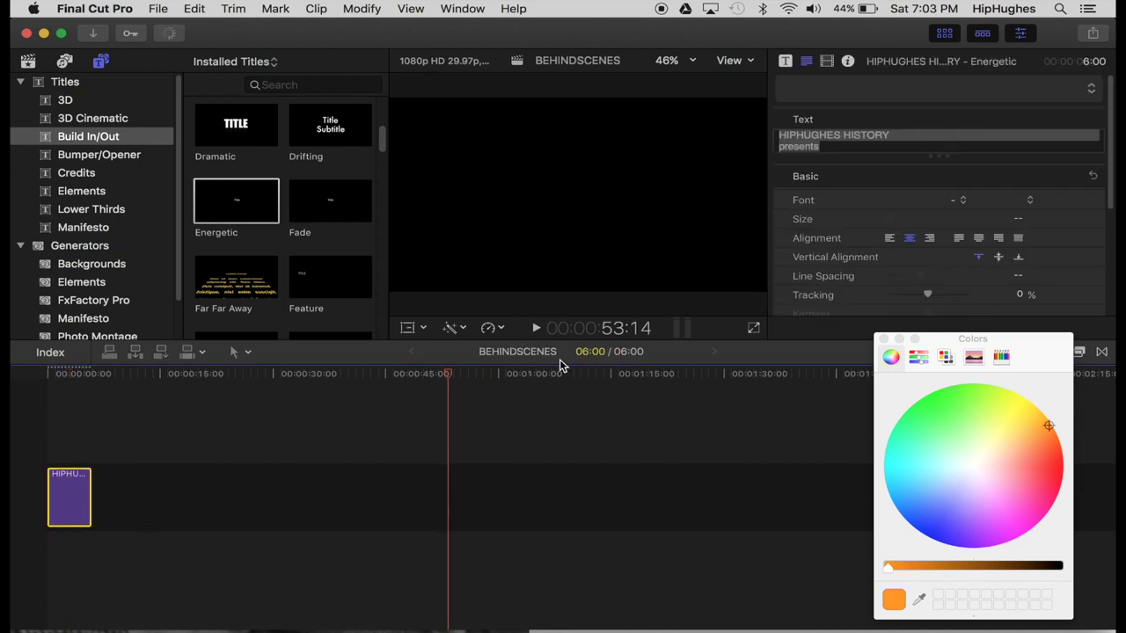
{"action": "left_click_drag", "start_coordinate": [89, 490], "coordinate": [76, 490]}
{"action": "key", "text": "super+equal"}
{"action": "key", "text": "super+equal"}
{"action": "key", "text": "super+equal"}
{"action": "key", "text": "super+equal"}
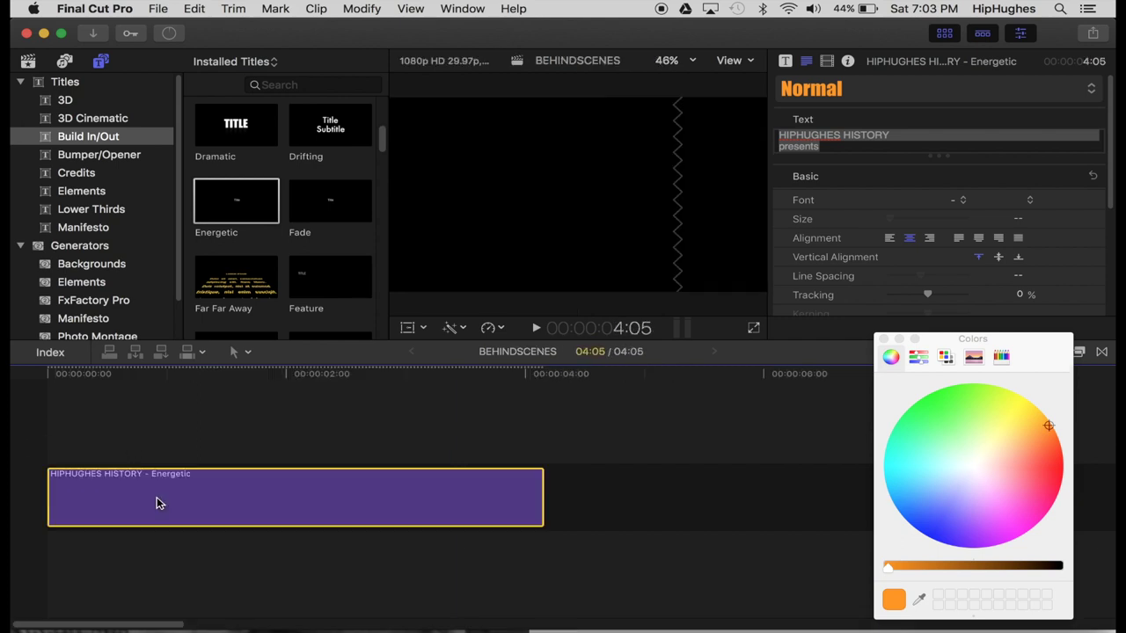
{"action": "scroll", "coordinate": [156, 502], "scroll_direction": "right", "scroll_amount": 2}
{"action": "scroll", "coordinate": [156, 502], "scroll_direction": "left", "scroll_amount": 2}
{"action": "key", "text": "super+minus"}
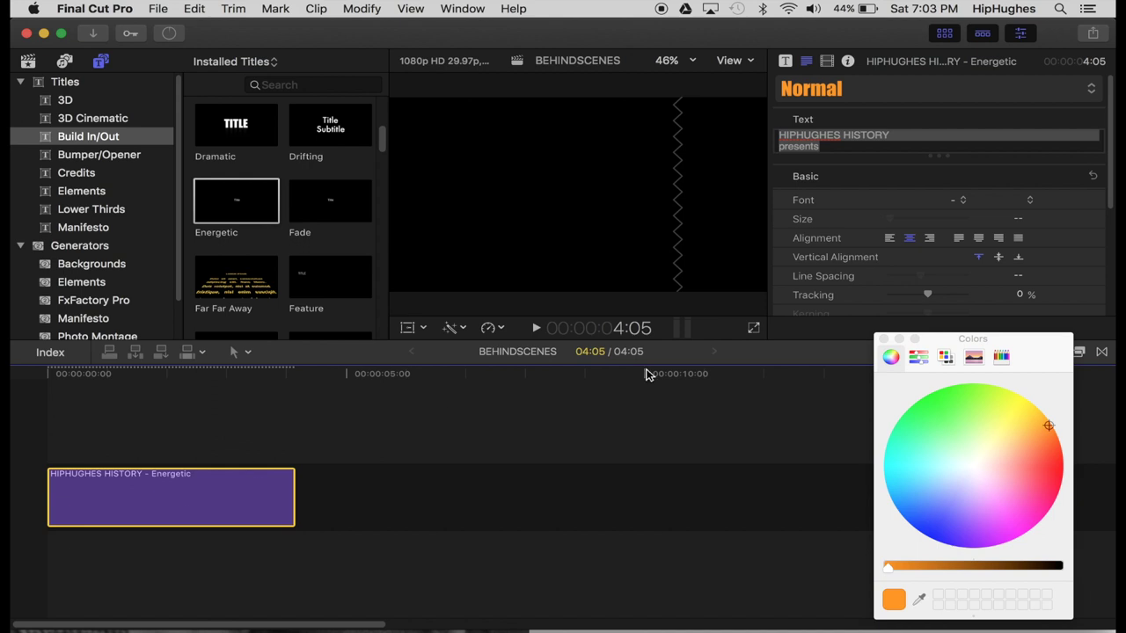
{"action": "left_click", "coordinate": [883, 338]}
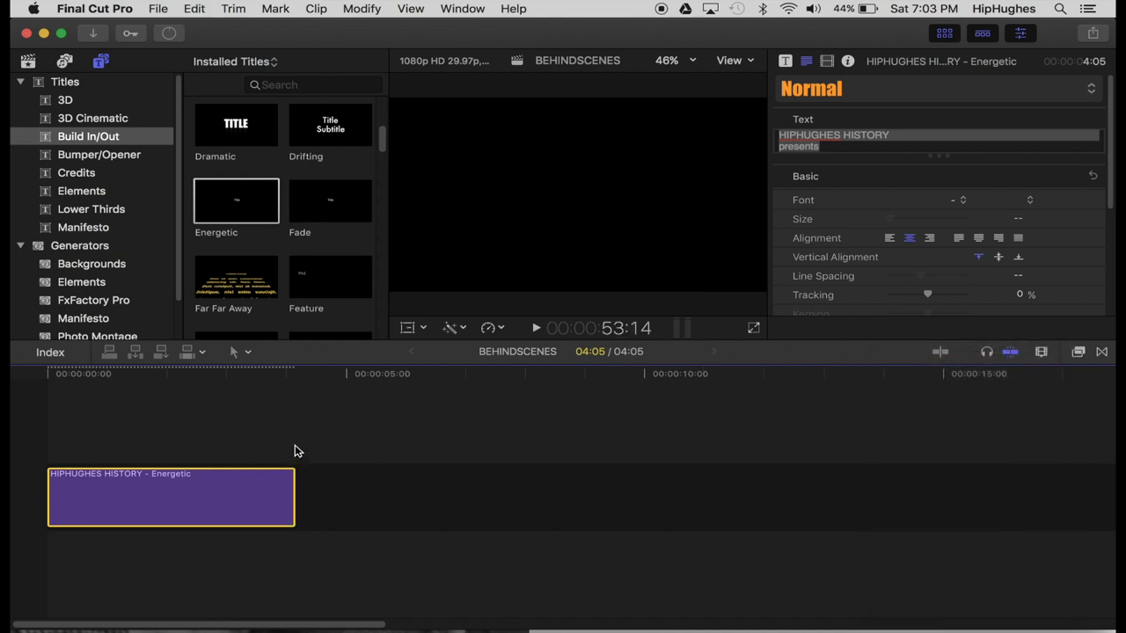
- Paste a copy of the title after the first and change its text to "BEHIND THE SCENES" with "(or how I make a video)" on a second line
{"action": "key", "text": "super+v"}
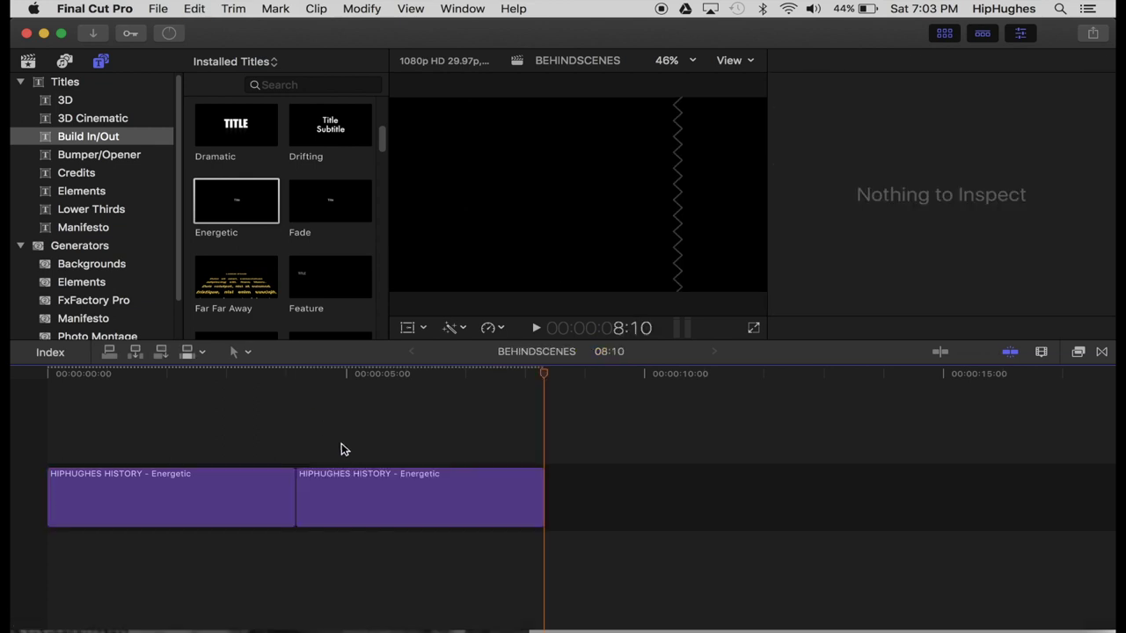
{"action": "left_click", "coordinate": [394, 507]}
{"action": "double_click", "coordinate": [395, 507]}
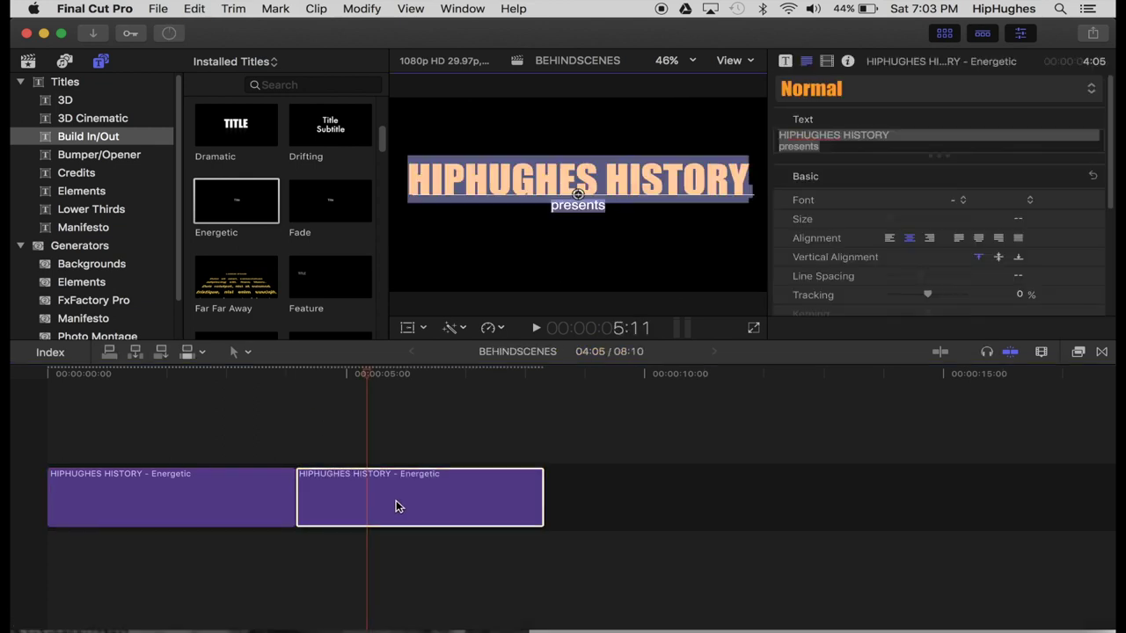
{"action": "type", "text": "BEHIND"}
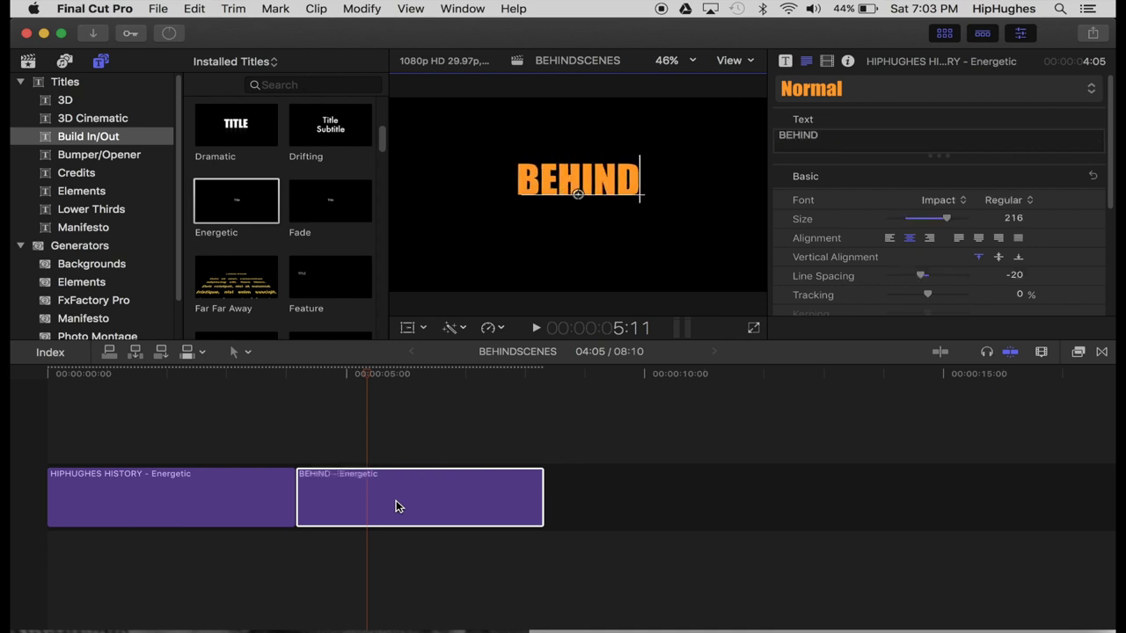
{"action": "type", "text": " THE SCENES "}
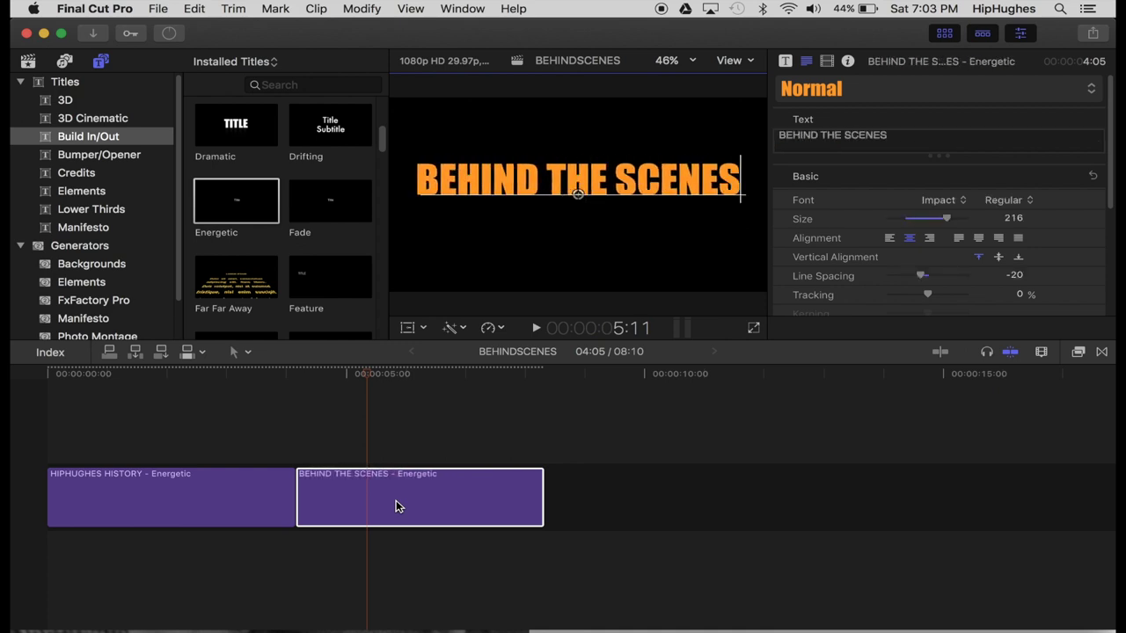
{"action": "type", "text": "(or how "}
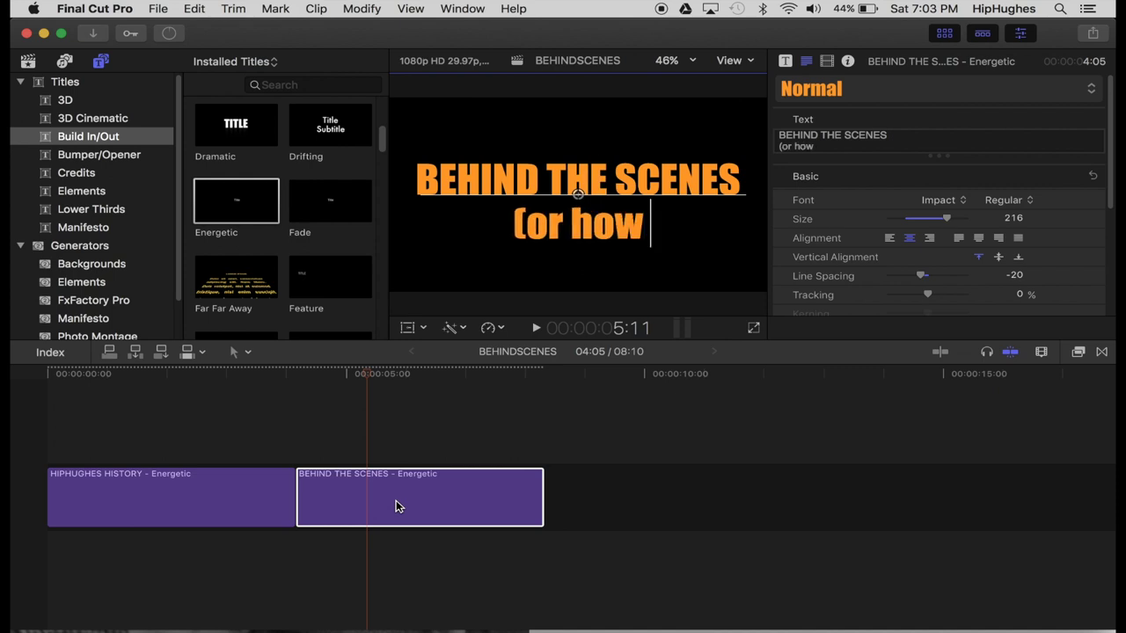
{"action": "type", "text": "I make a video)"}
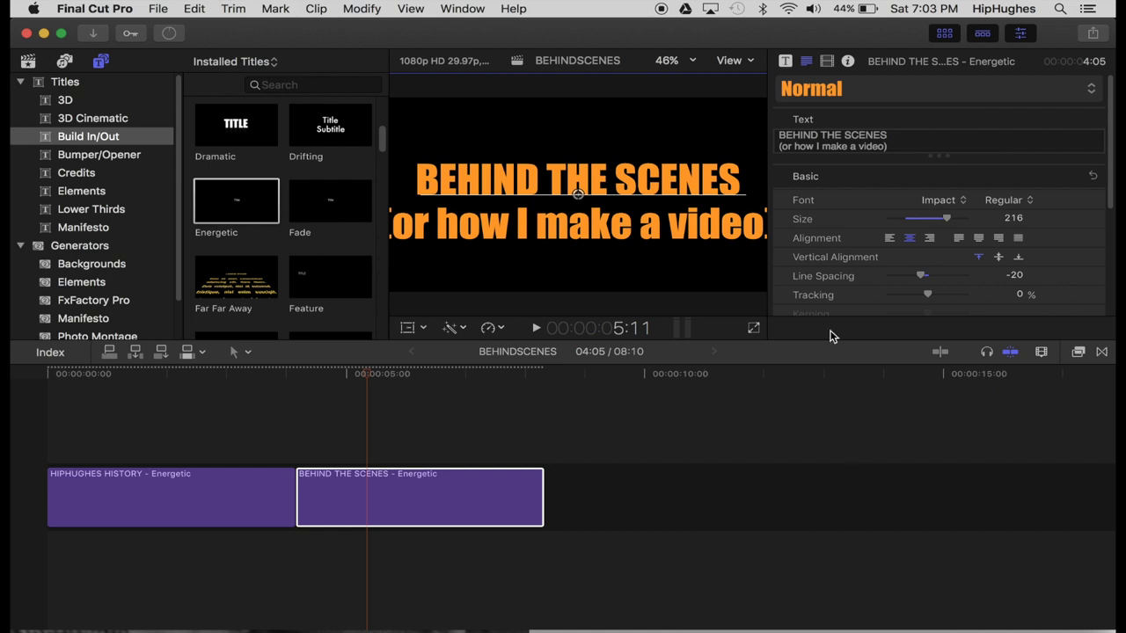
- Recolor the "BEHIND THE SCENES" line to a very pale pink and raise the title to about Y 56 px
{"action": "triple_click", "coordinate": [893, 138]}
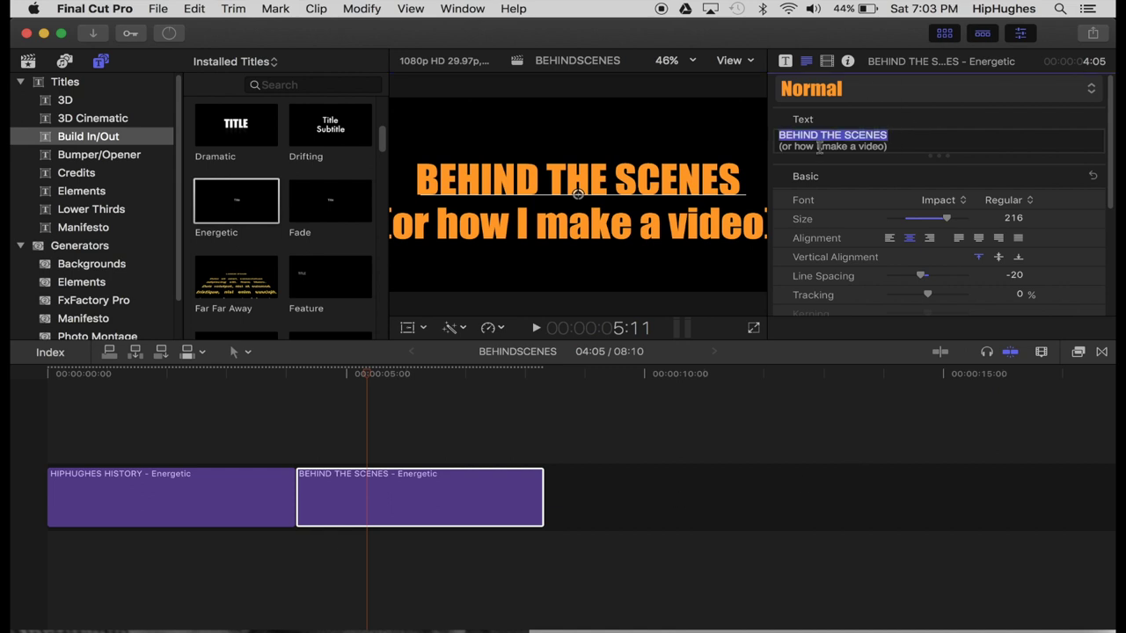
{"action": "scroll", "coordinate": [1003, 243], "scroll_direction": "down", "scroll_amount": 5}
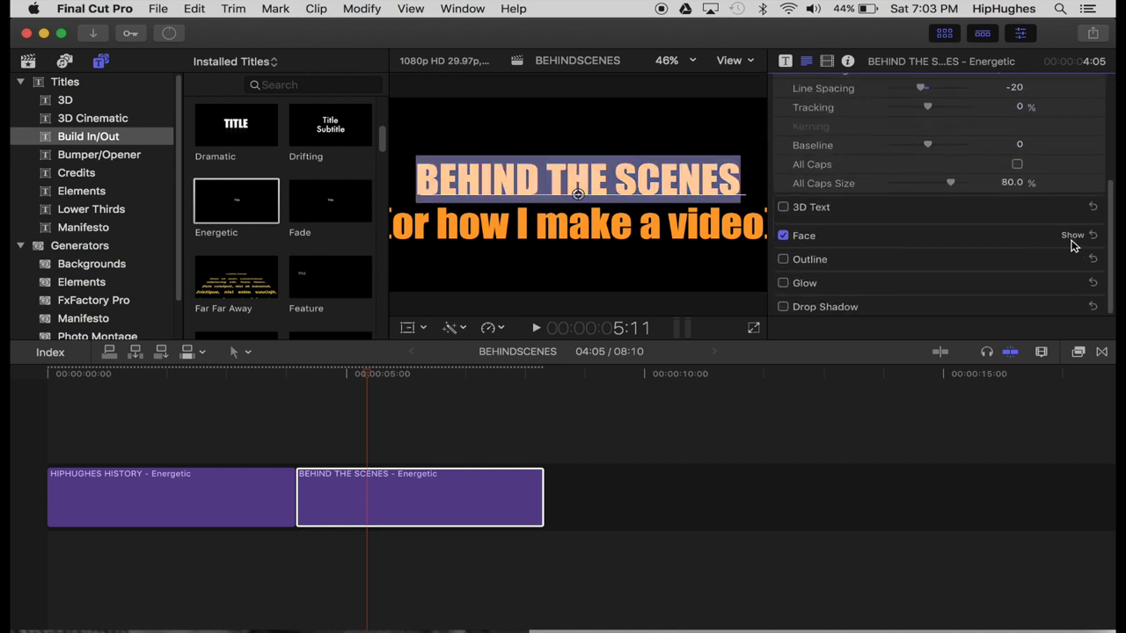
{"action": "left_click", "coordinate": [1074, 235]}
{"action": "left_click", "coordinate": [1015, 273]}
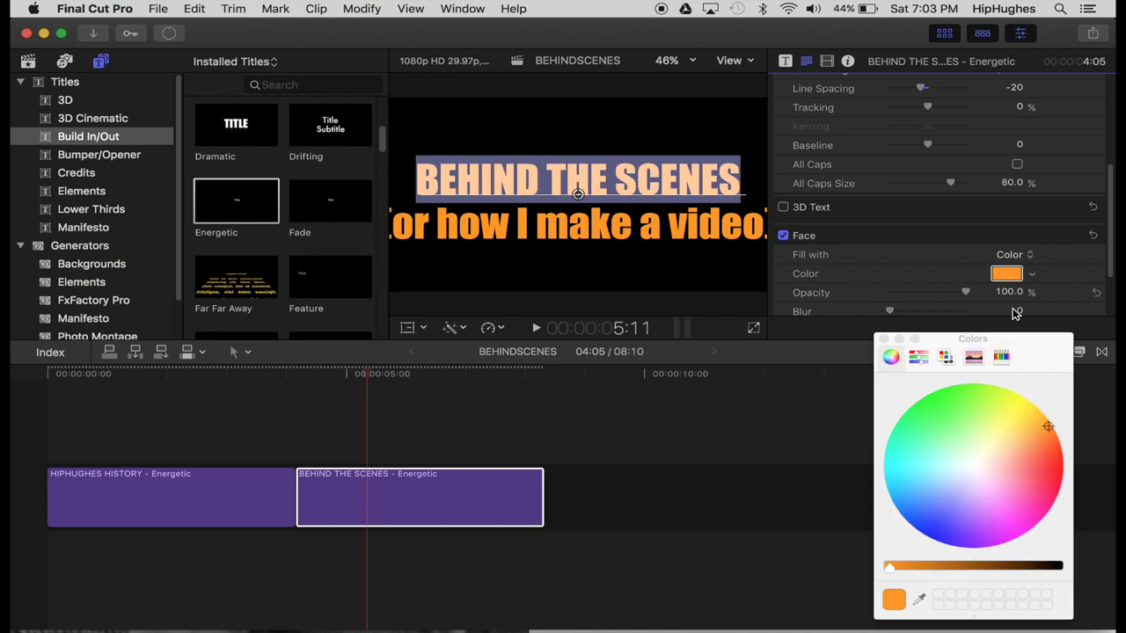
{"action": "left_click", "coordinate": [986, 462]}
{"action": "left_click_drag", "start_coordinate": [577, 194], "coordinate": [577, 183]}
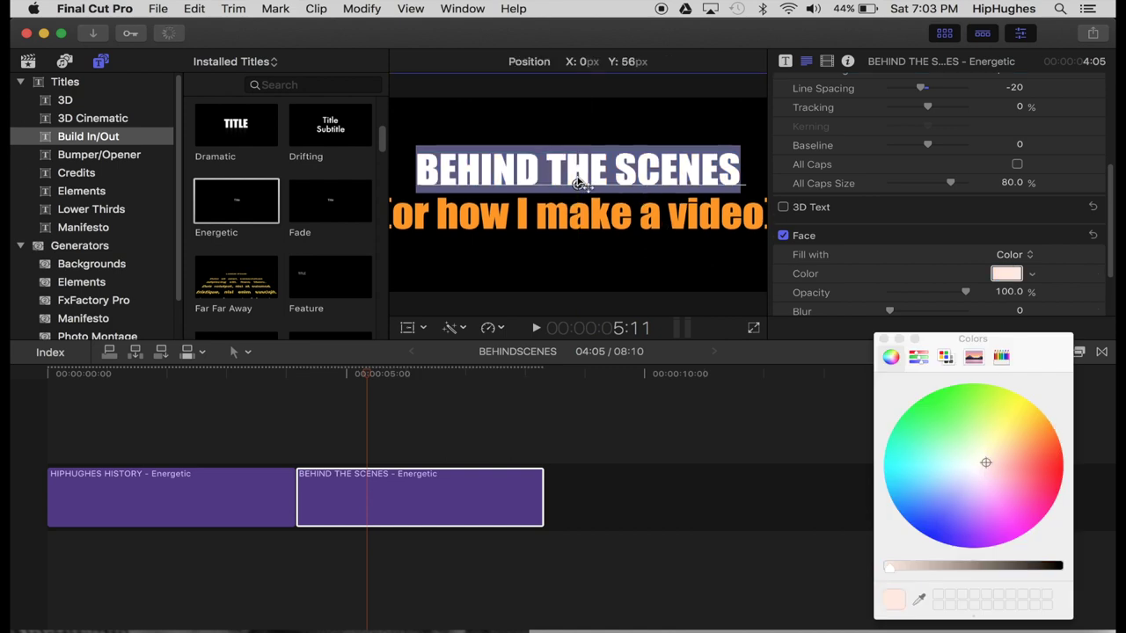
- Set the "BEHIND THE SCENES" line to size 241 and the "(or how I make a video)" line to red Humana Serif at size 118
{"action": "scroll", "coordinate": [936, 275], "scroll_direction": "up", "scroll_amount": 5}
{"action": "left_click_drag", "start_coordinate": [949, 220], "coordinate": [919, 217]}
{"action": "triple_click", "coordinate": [832, 146]}
{"action": "left_click", "coordinate": [939, 200]}
{"action": "left_click", "coordinate": [945, 183]}
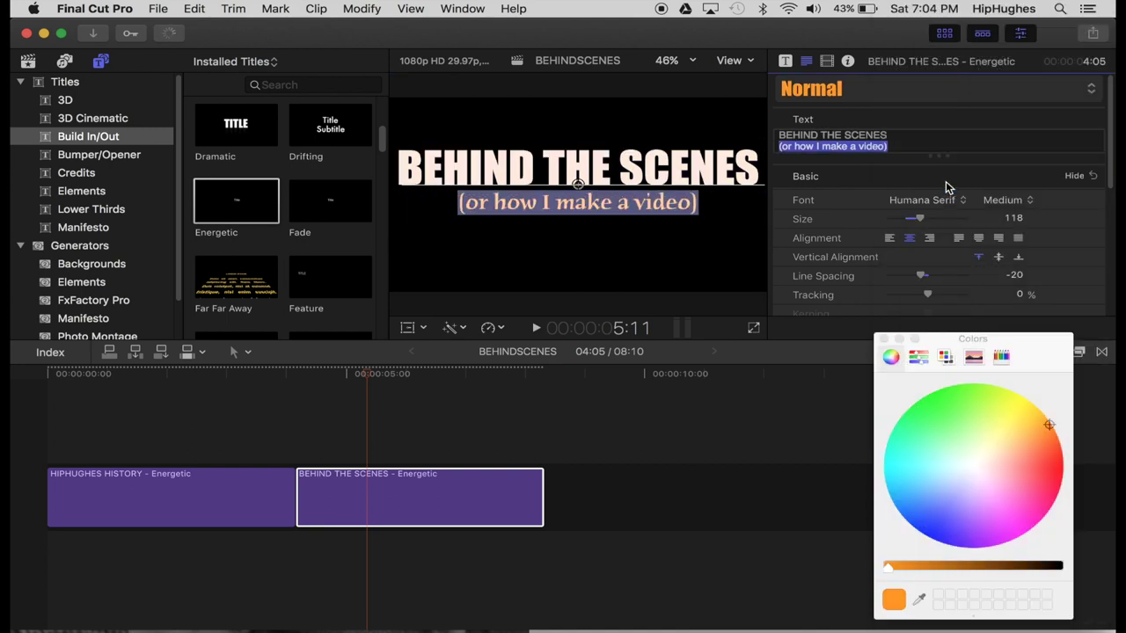
{"action": "scroll", "coordinate": [1031, 226], "scroll_direction": "down", "scroll_amount": 5}
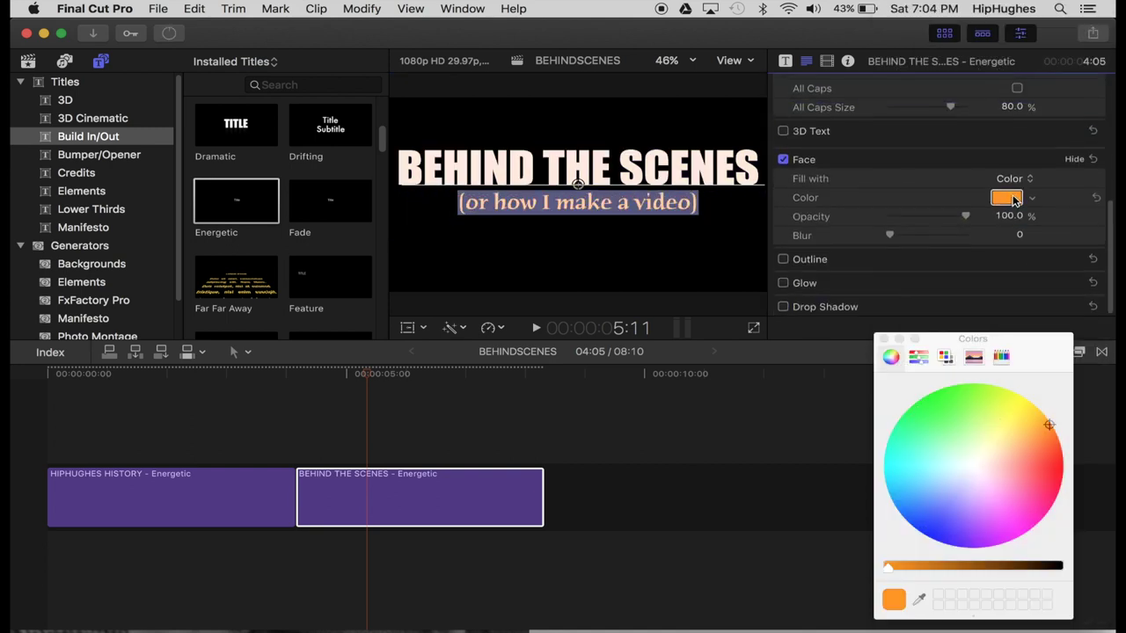
{"action": "left_click", "coordinate": [1057, 463]}
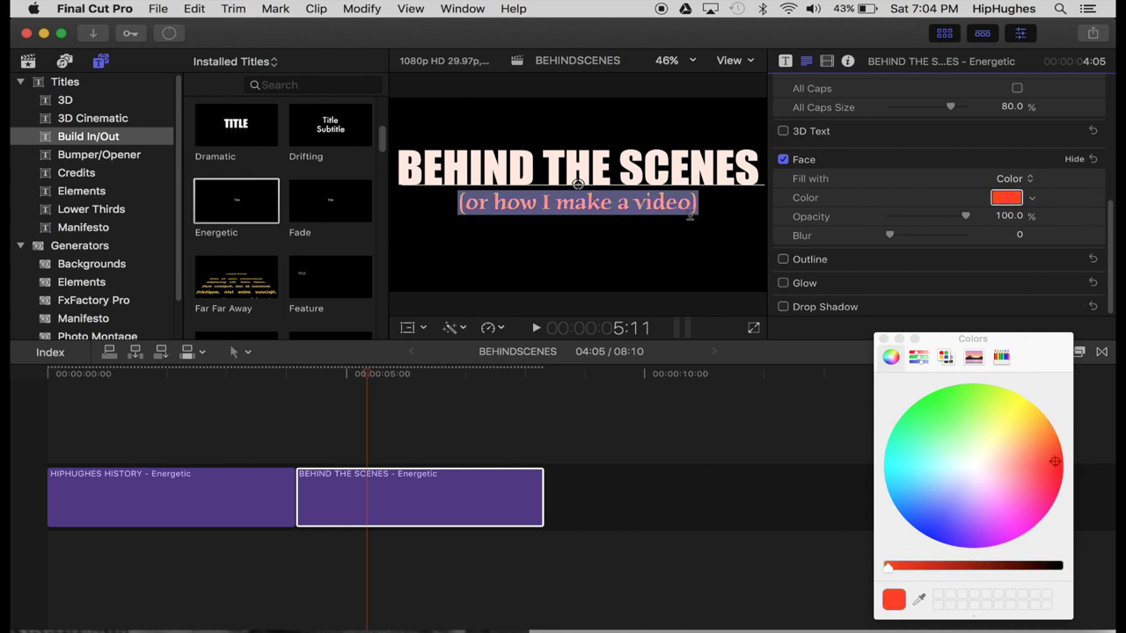
- Set the "BEHIND THE SCENES" line's spacing to -40 and move the whole title up toward the top of the frame
{"action": "left_click", "coordinate": [692, 164]}
{"action": "scroll", "coordinate": [912, 221], "scroll_direction": "up", "scroll_amount": 5}
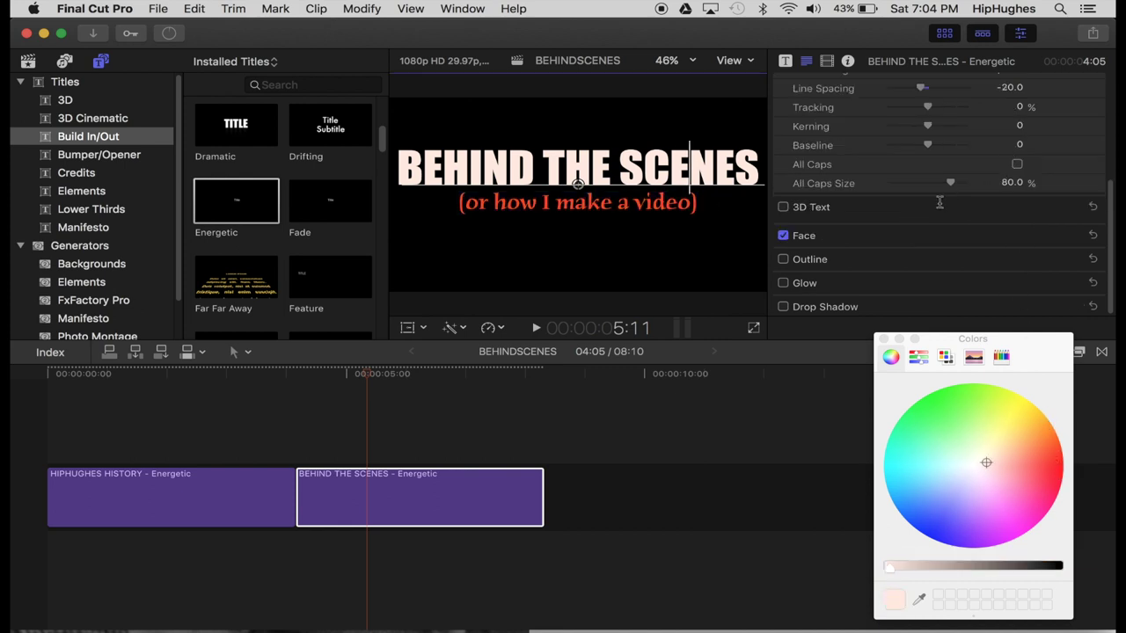
{"action": "left_click_drag", "start_coordinate": [928, 278], "coordinate": [915, 278]}
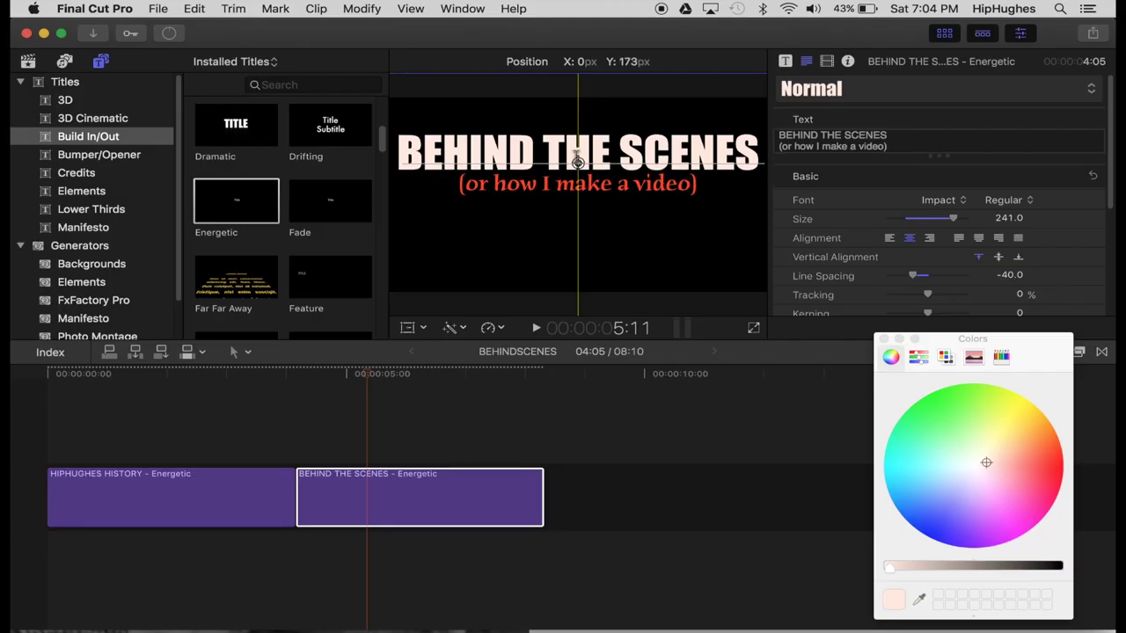
{"action": "left_click_drag", "start_coordinate": [522, 146], "coordinate": [520, 123]}
- Switch to Chrome and run a Google search for "red curtains png"
{"action": "left_click", "coordinate": [285, 605]}
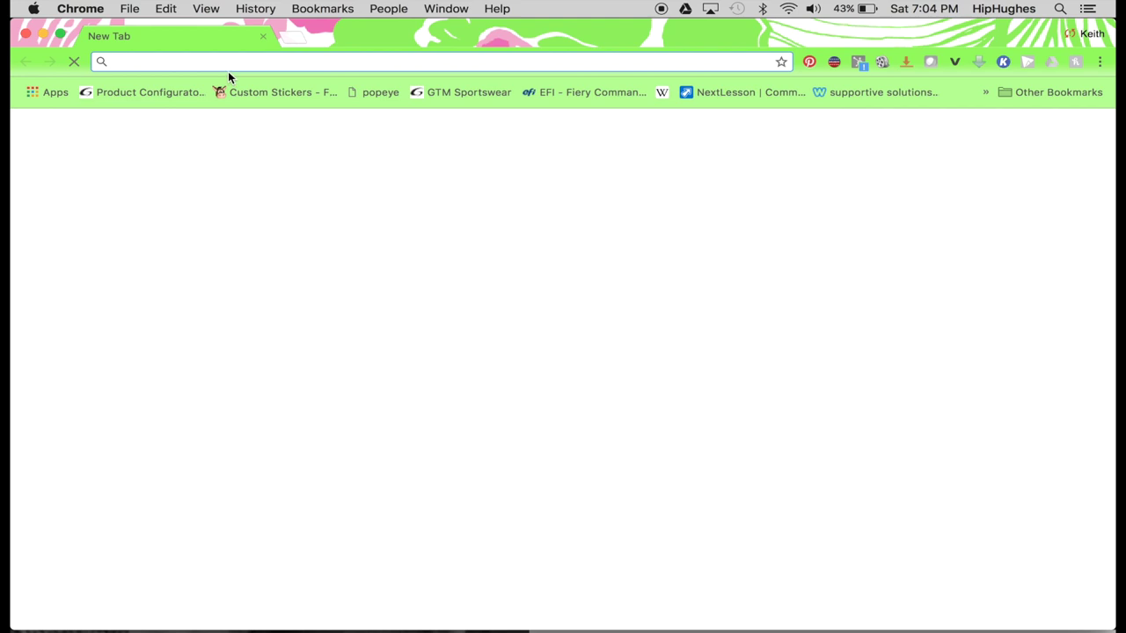
{"action": "type", "text": "c"}
{"action": "key", "text": "BackSpace"}
{"action": "type", "text": "r"}
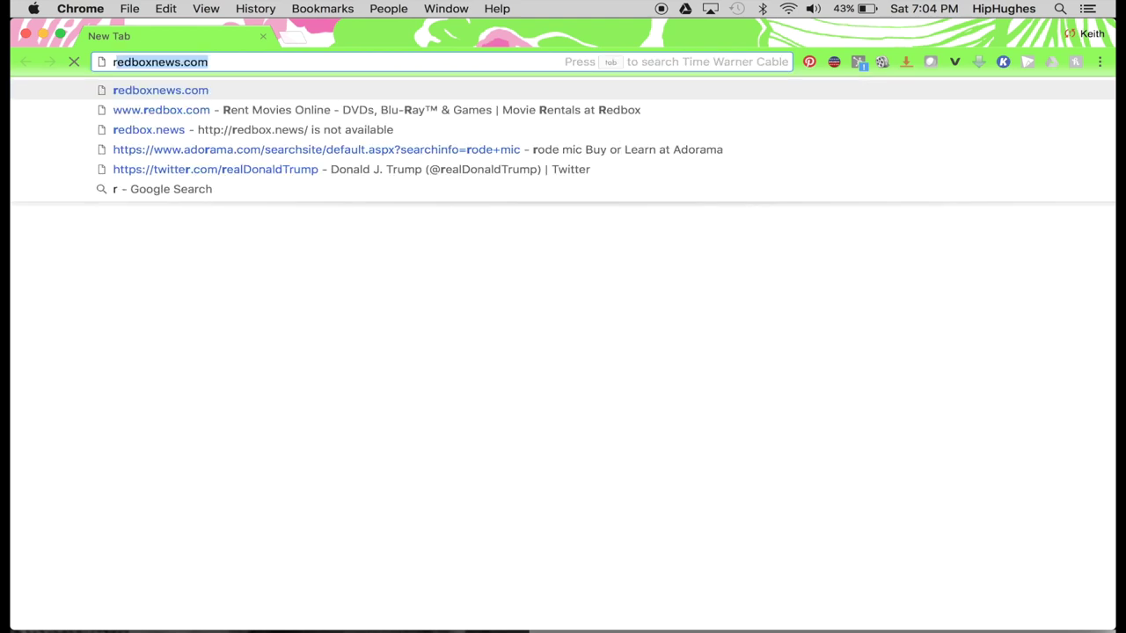
{"action": "type", "text": "ed curtains png"}
{"action": "key", "text": "Return"}
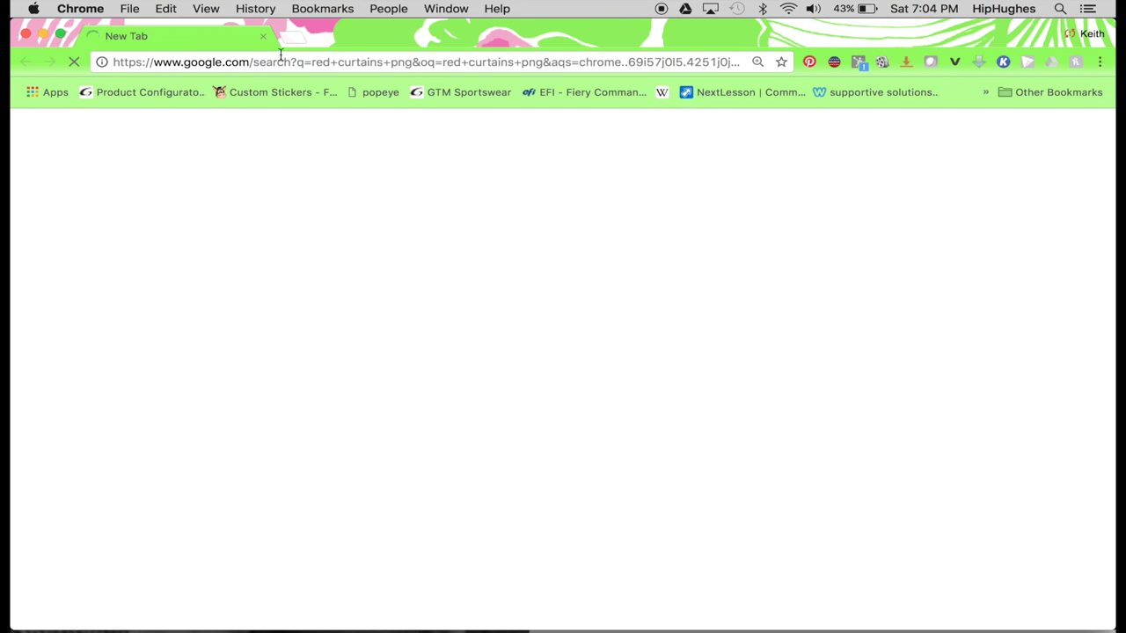
- Move the browser window aside, open the Desktop folder in a Finder window and shift that window toward the screen's upper-left corner
{"action": "double_click", "coordinate": [363, 33]}
{"action": "left_click", "coordinate": [129, 8]}
{"action": "left_click", "coordinate": [130, 8]}
{"action": "mouse_move", "coordinate": [140, 605]}
{"action": "left_click", "coordinate": [80, 602]}
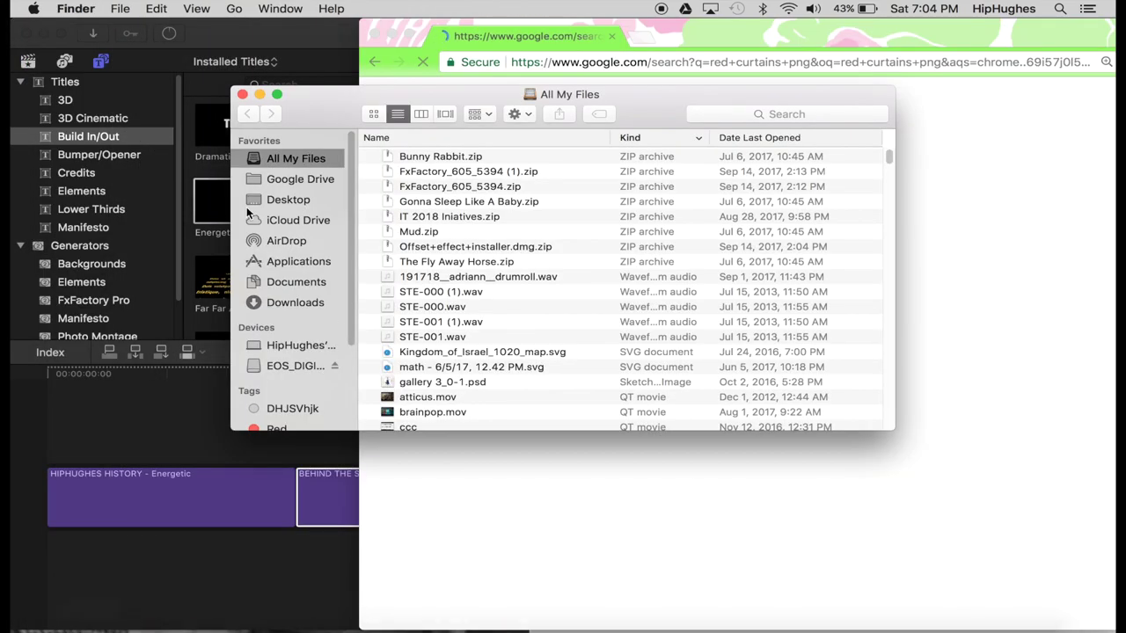
{"action": "left_click", "coordinate": [299, 202]}
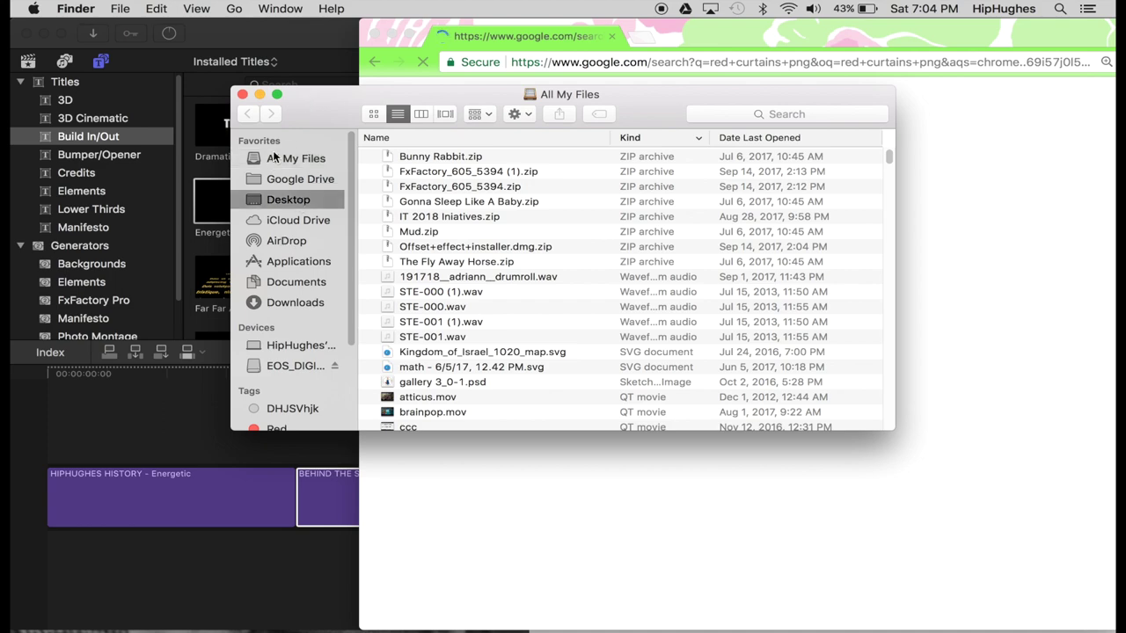
{"action": "left_click_drag", "start_coordinate": [632, 95], "coordinate": [101, 58]}
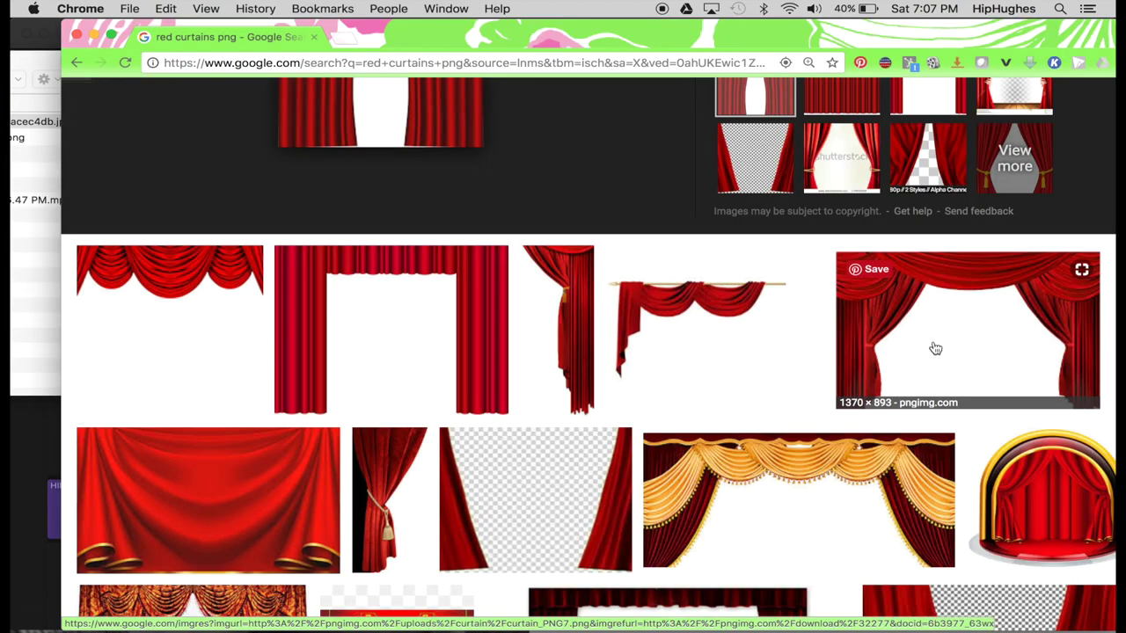
- Open the preview of the 1370 × 893 red curtains PNG from pngimg.com and move the browser window aside to uncover the Desktop folder
{"action": "left_click", "coordinate": [932, 347]}
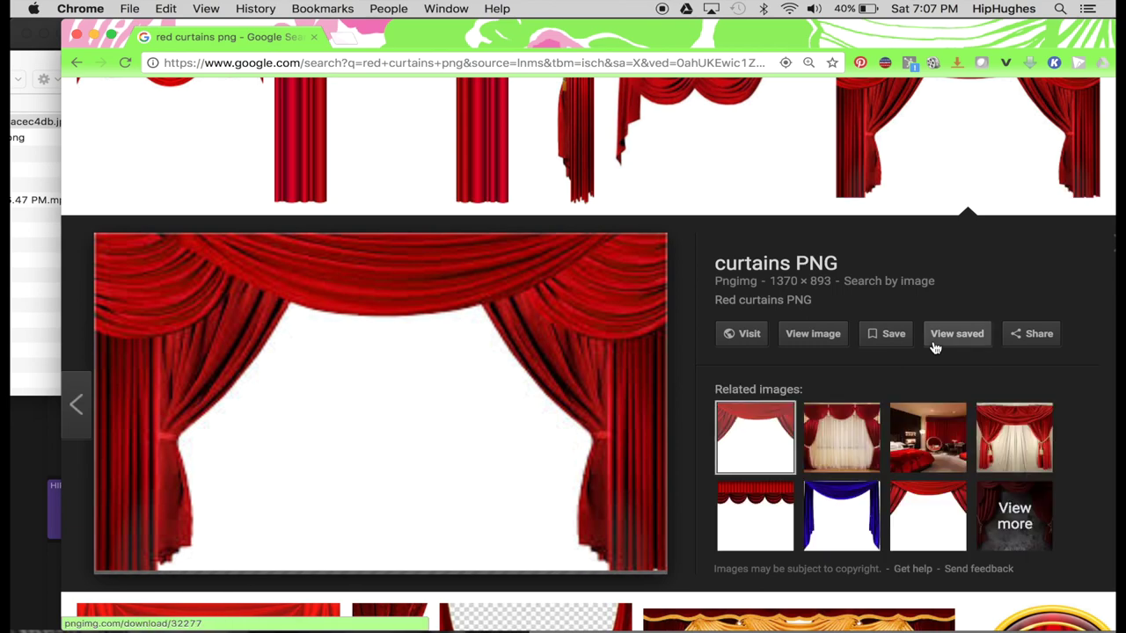
{"action": "left_click_drag", "start_coordinate": [432, 35], "coordinate": [1069, 35]}
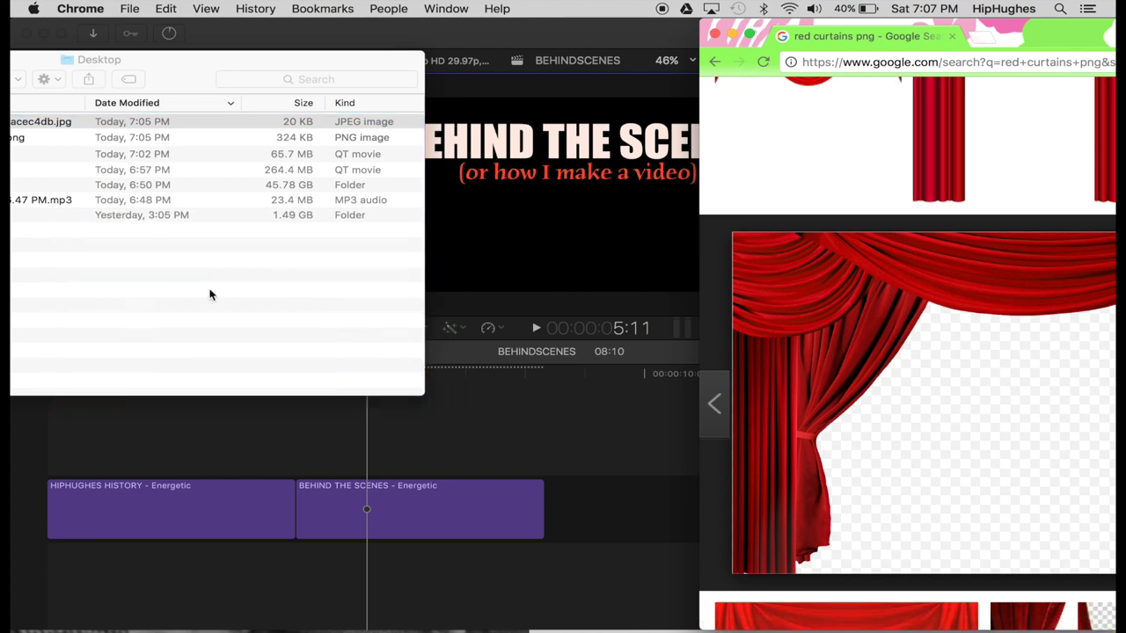
- Add the downloaded curtain image above the BEHIND THE SCENES title, align their starts and extend the image to the title's end
{"action": "left_click_drag", "start_coordinate": [112, 127], "coordinate": [317, 430]}
{"action": "left_click", "coordinate": [369, 457]}
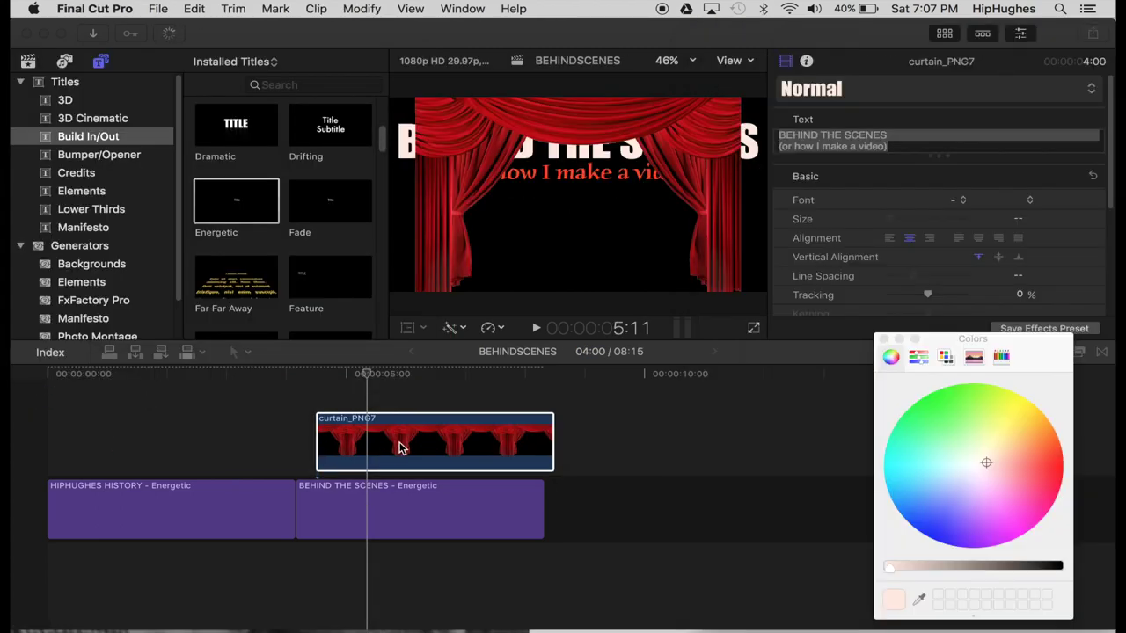
{"action": "left_click_drag", "start_coordinate": [414, 458], "coordinate": [395, 459]}
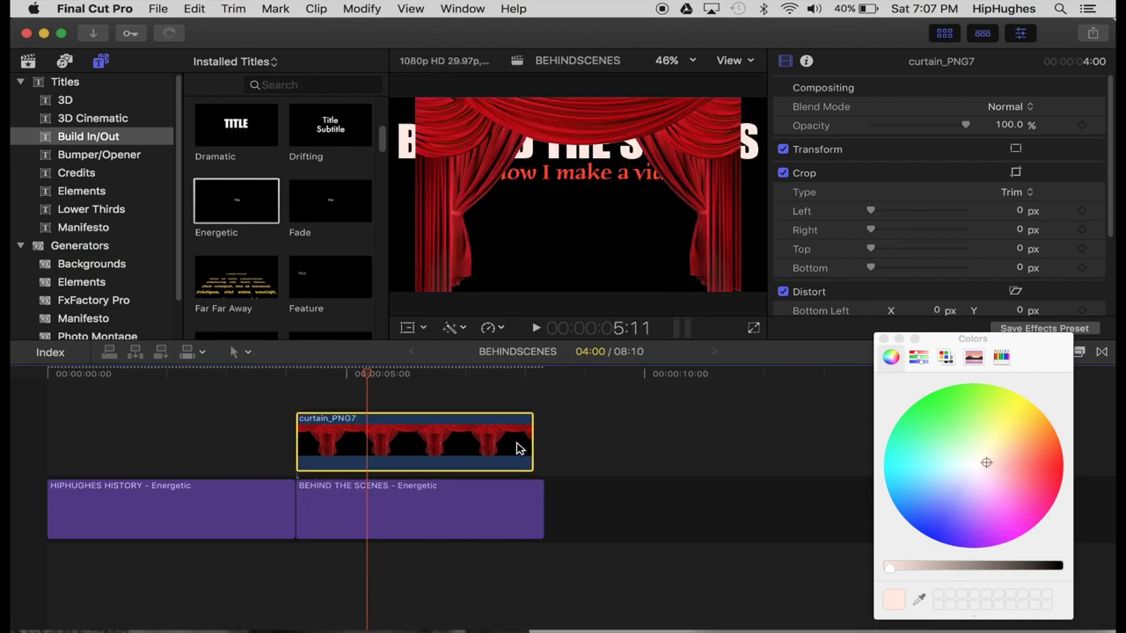
{"action": "left_click_drag", "start_coordinate": [532, 439], "coordinate": [544, 439]}
{"action": "left_click", "coordinate": [499, 442]}
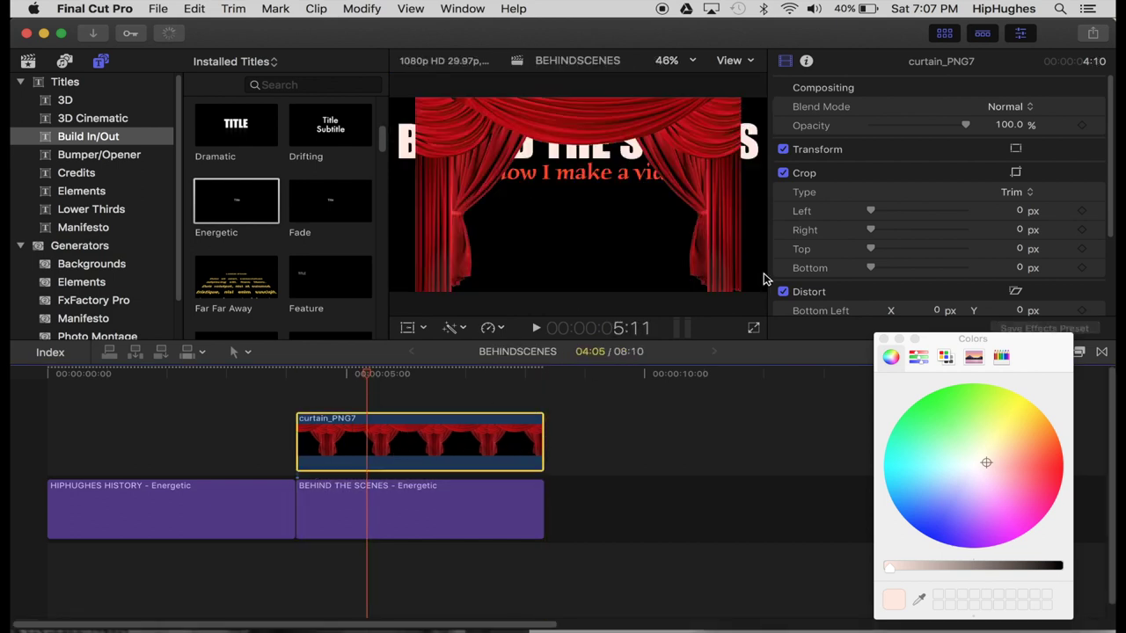
- Enlarge the curtain image to fill the frame and move the BEHIND THE SCENES title down into the curtain opening
{"action": "left_click", "coordinate": [1016, 149]}
{"action": "left_click_drag", "start_coordinate": [739, 292], "coordinate": [773, 305]}
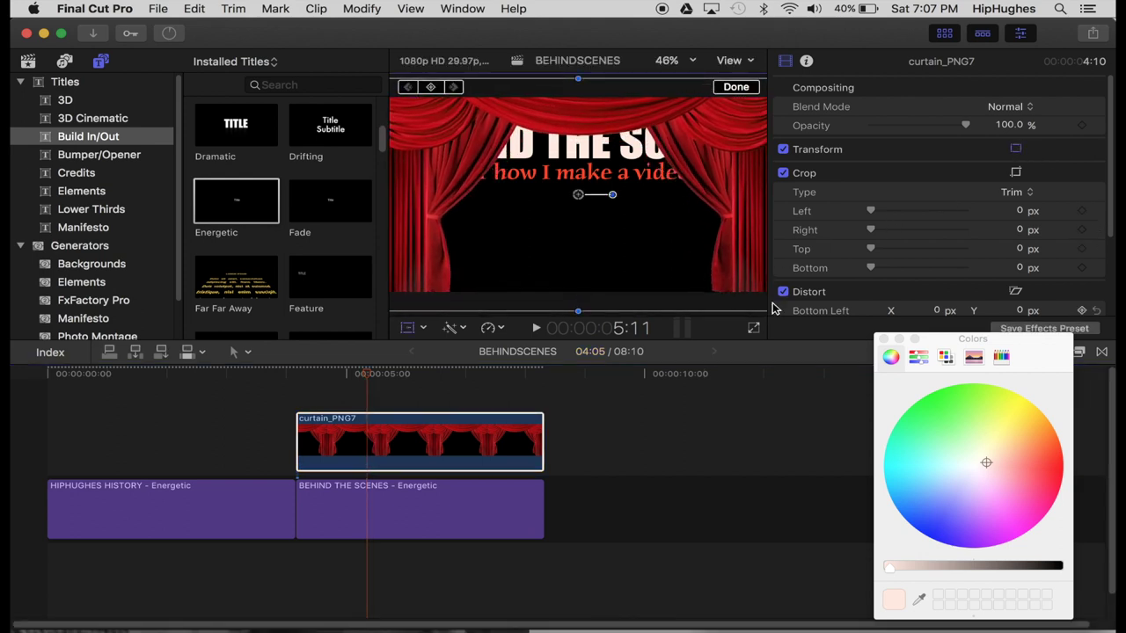
{"action": "left_click", "coordinate": [428, 497]}
{"action": "left_click_drag", "start_coordinate": [578, 195], "coordinate": [578, 254]}
- Set the size of the title's "BEHIND THE SCENES" line to 156 so it fits between the curtains
{"action": "left_click", "coordinate": [909, 144]}
{"action": "left_click_drag", "start_coordinate": [897, 136], "coordinate": [709, 139]}
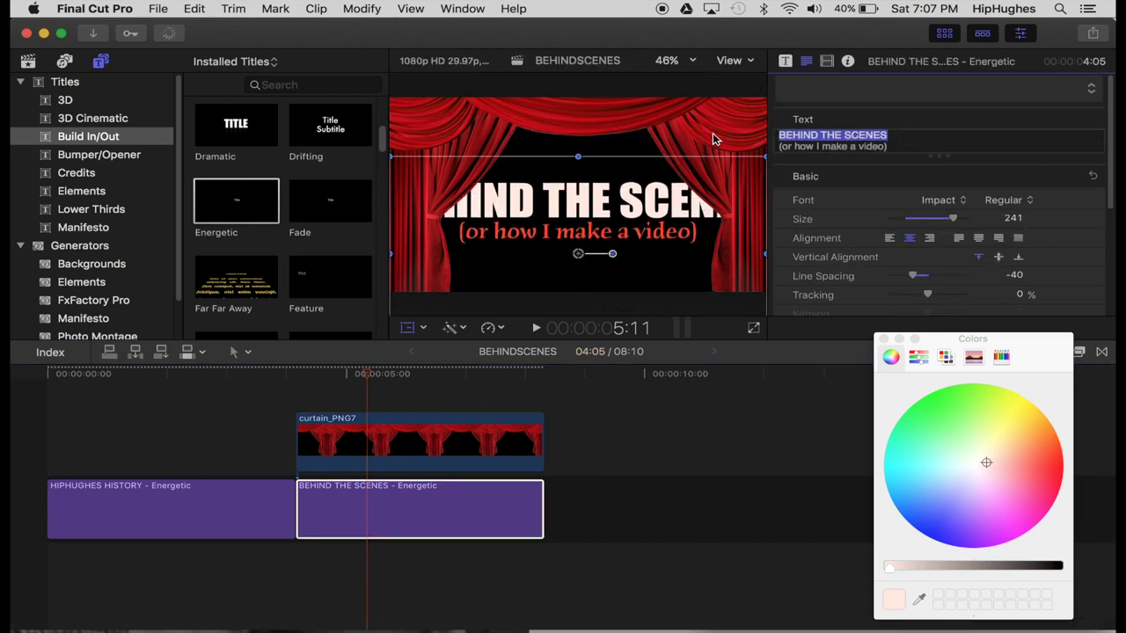
{"action": "left_click_drag", "start_coordinate": [939, 219], "coordinate": [932, 219]}
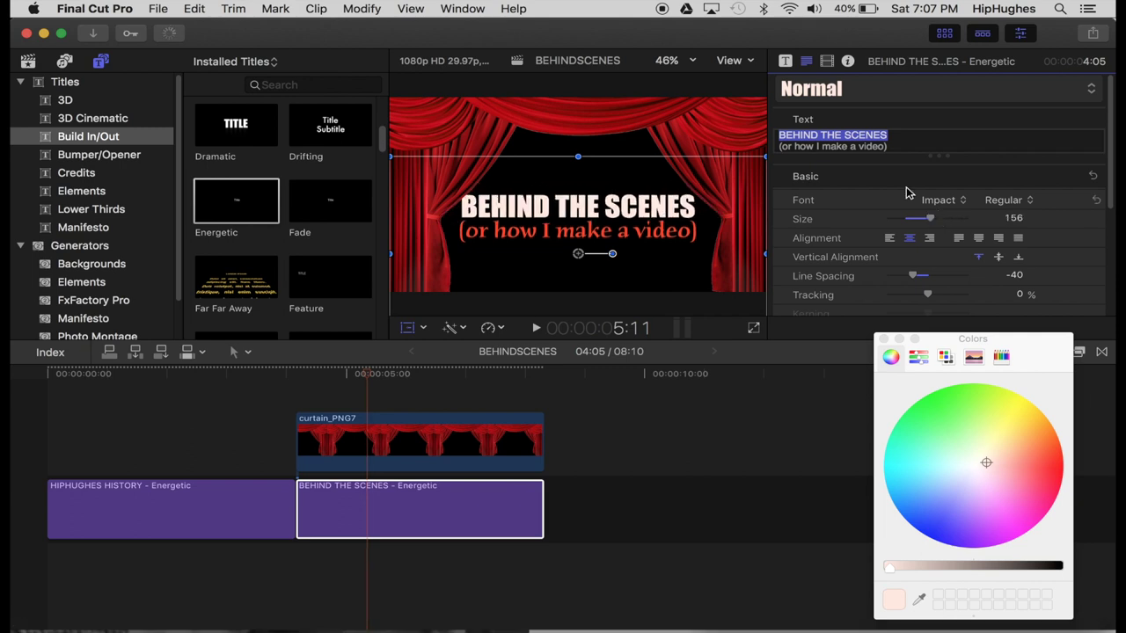
{"action": "left_click", "coordinate": [770, 149]}
{"action": "key", "text": "super+a"}
{"action": "left_click", "coordinate": [910, 145]}
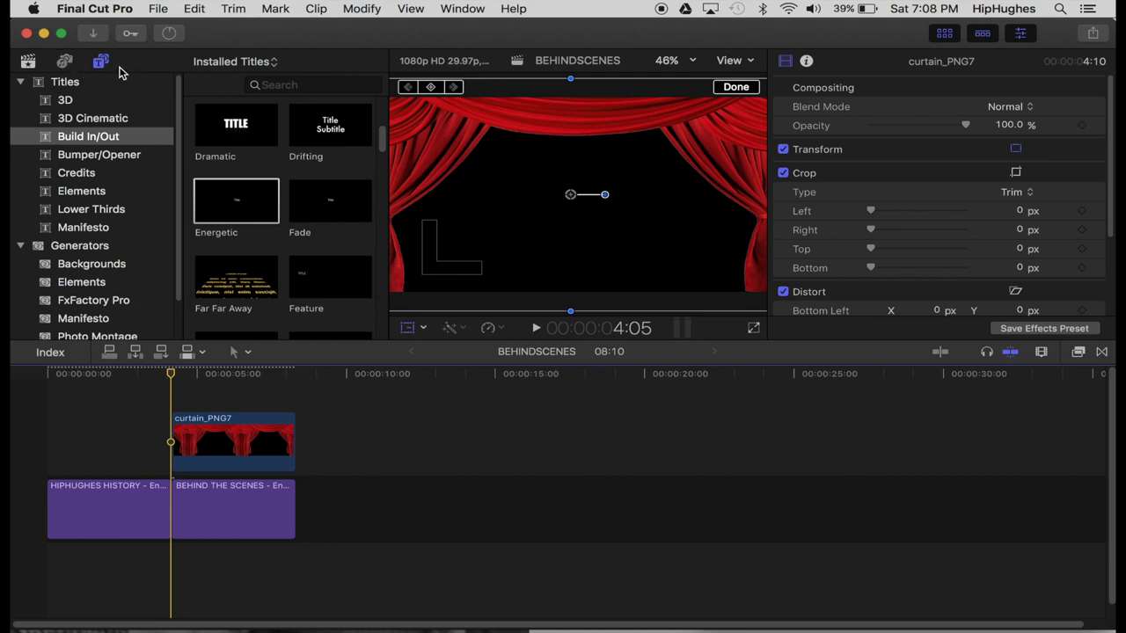
- Search the iTunes music for "happy hip" and place the Happy Hip track beneath the titles from the project start
{"action": "key", "text": "super+shift+1"}
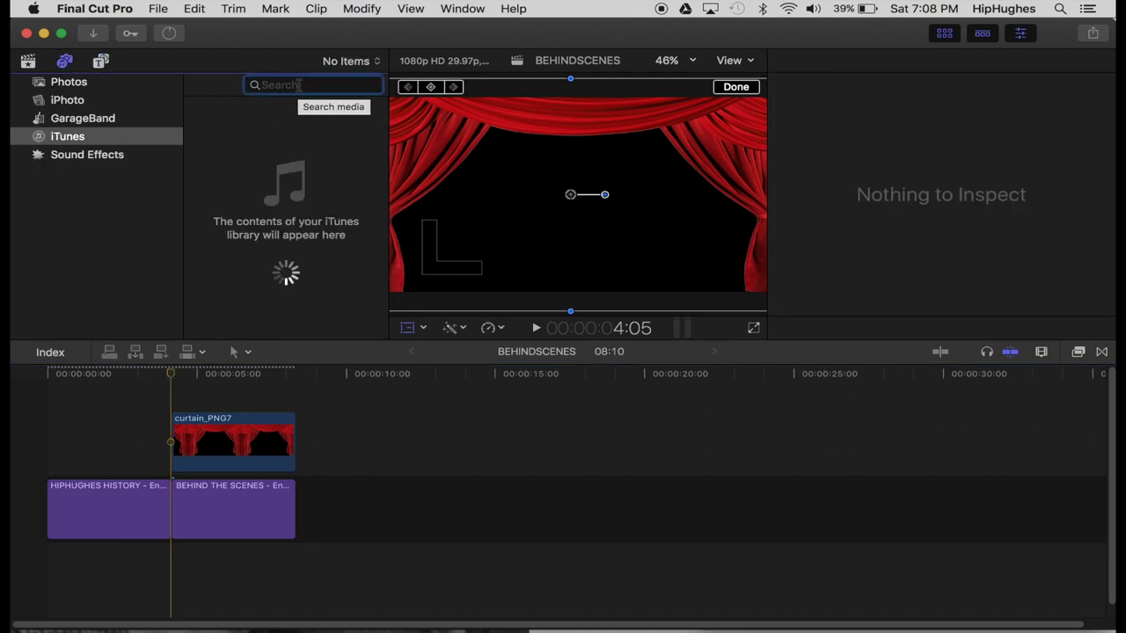
{"action": "type", "text": "hap"}
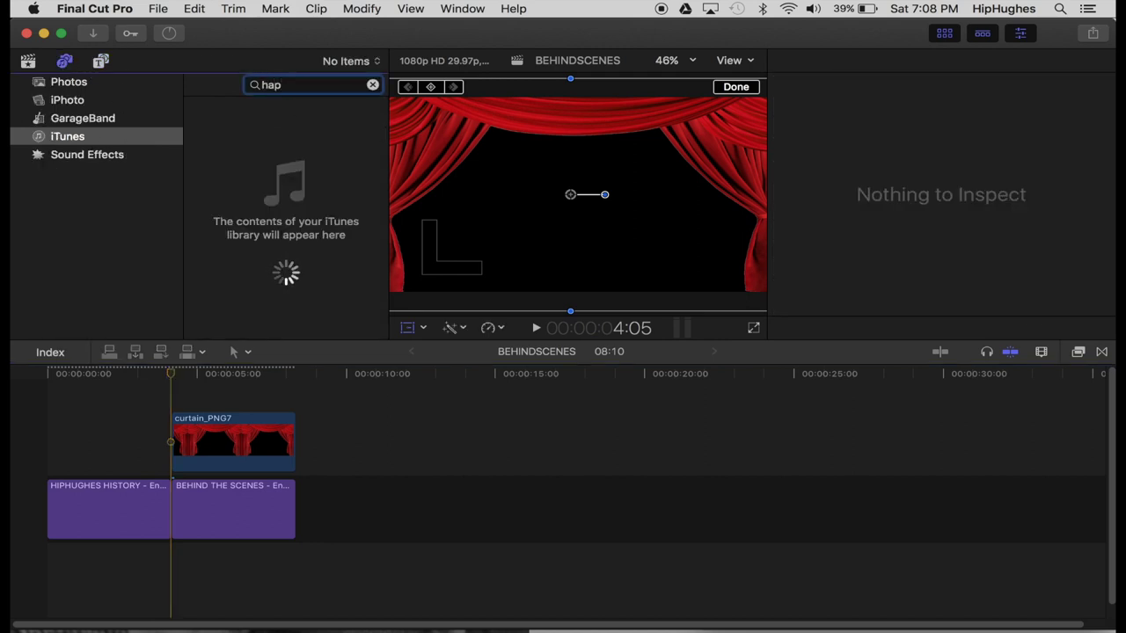
{"action": "type", "text": "py"}
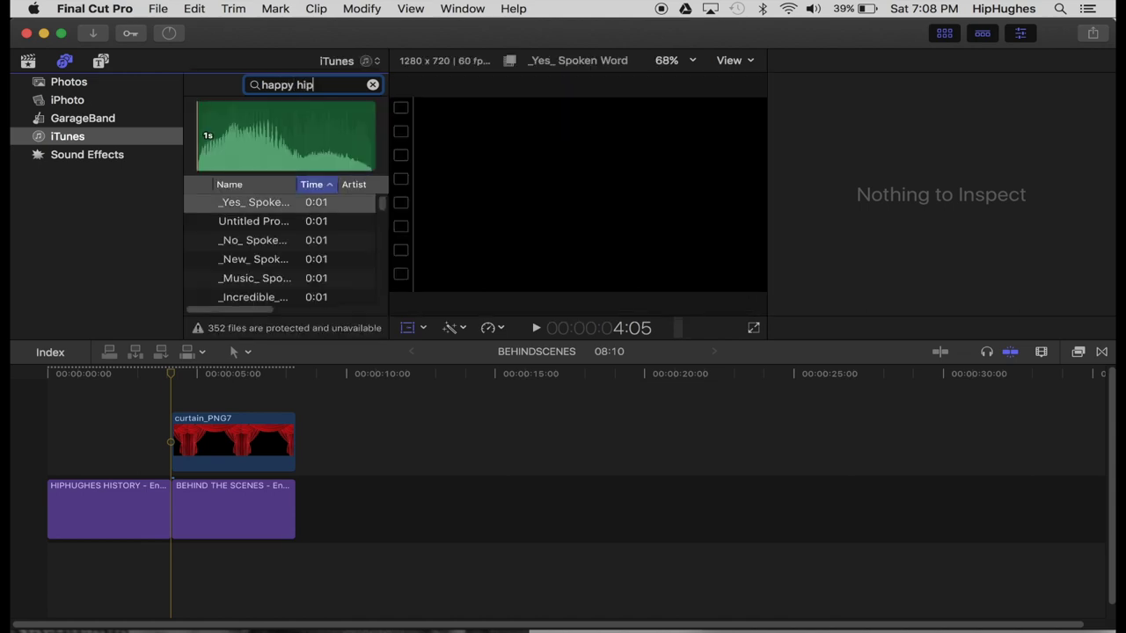
{"action": "type", "text": " hip"}
{"action": "left_click", "coordinate": [255, 213]}
{"action": "left_click_drag", "start_coordinate": [255, 212], "coordinate": [88, 557]}
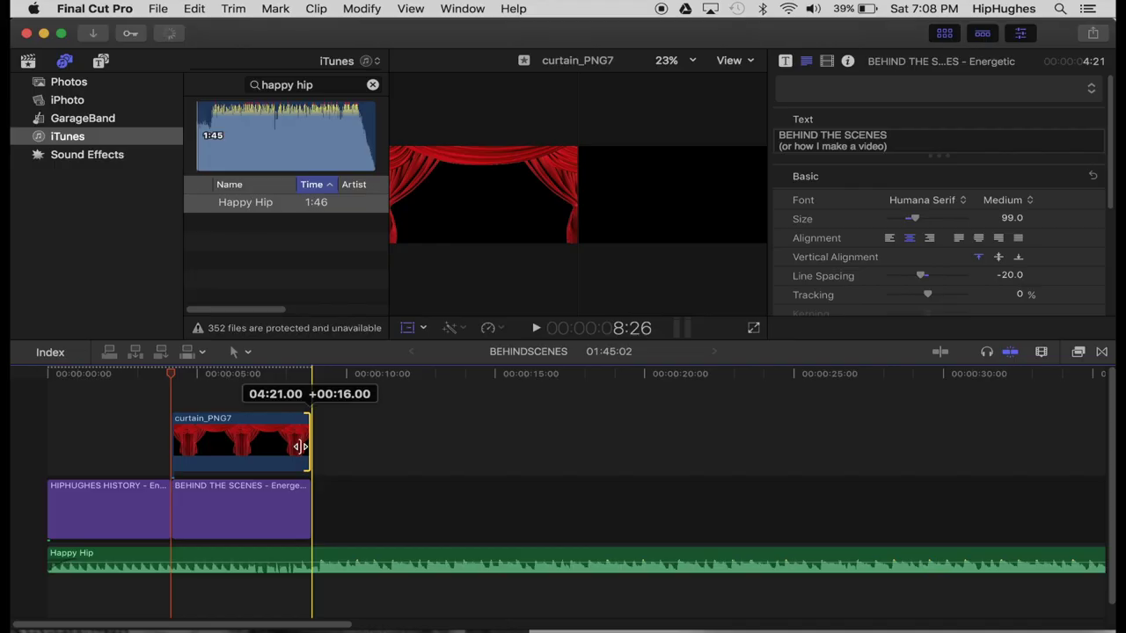
- Match the curtain image's end to the title's and append green-screen clip MVI_0386 from the BEHINDTHESCENES event after the titles
{"action": "left_click_drag", "start_coordinate": [309, 435], "coordinate": [308, 435]}
{"action": "left_click", "coordinate": [27, 66]}
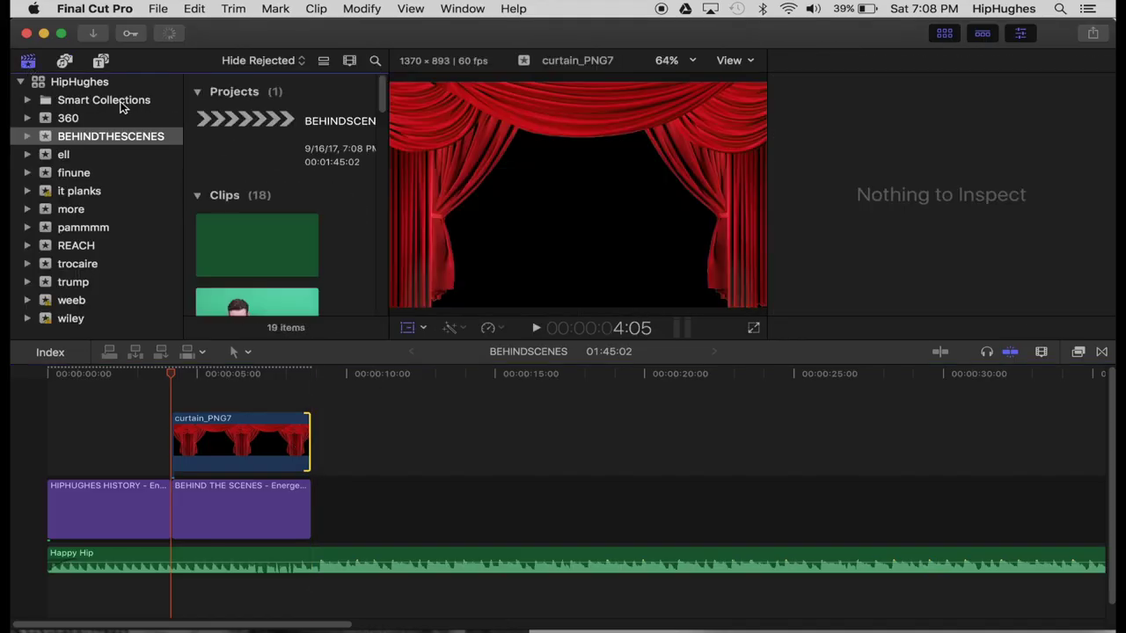
{"action": "scroll", "coordinate": [266, 227], "scroll_direction": "down", "scroll_amount": 5}
{"action": "scroll", "coordinate": [268, 233], "scroll_direction": "up", "scroll_amount": 3}
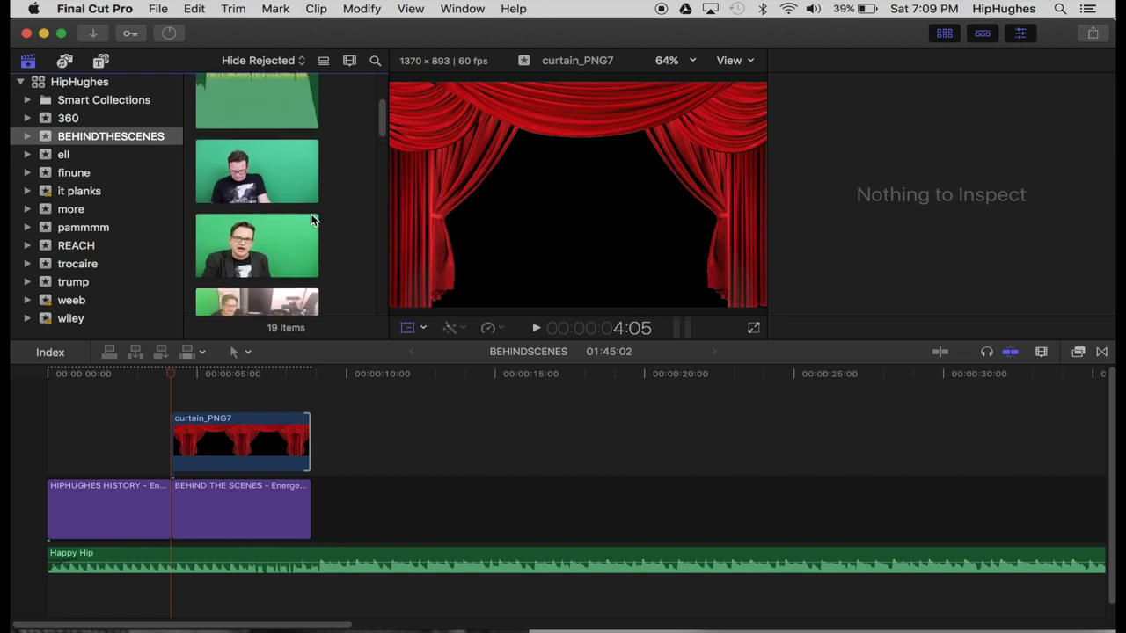
{"action": "left_click", "coordinate": [308, 264]}
{"action": "left_click_drag", "start_coordinate": [228, 236], "coordinate": [349, 487]}
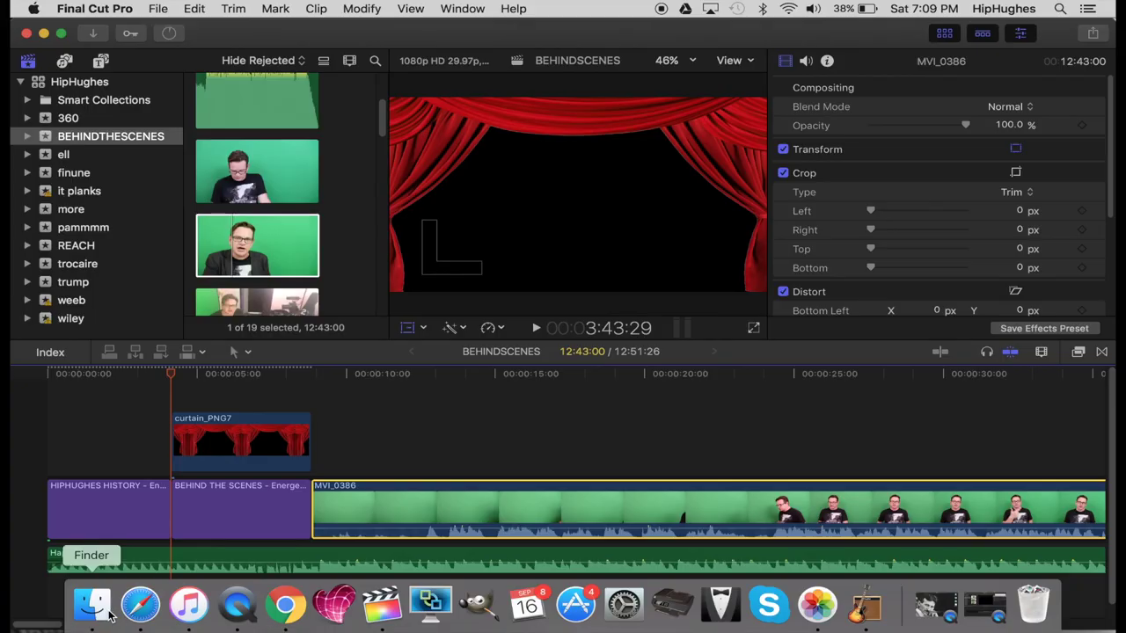
- Add the howto MP3 recording from the Desktop folder beneath MVI_0386 and raise its volume to 12 dB
{"action": "left_click", "coordinate": [93, 605]}
{"action": "left_click_drag", "start_coordinate": [176, 81], "coordinate": [670, 68]}
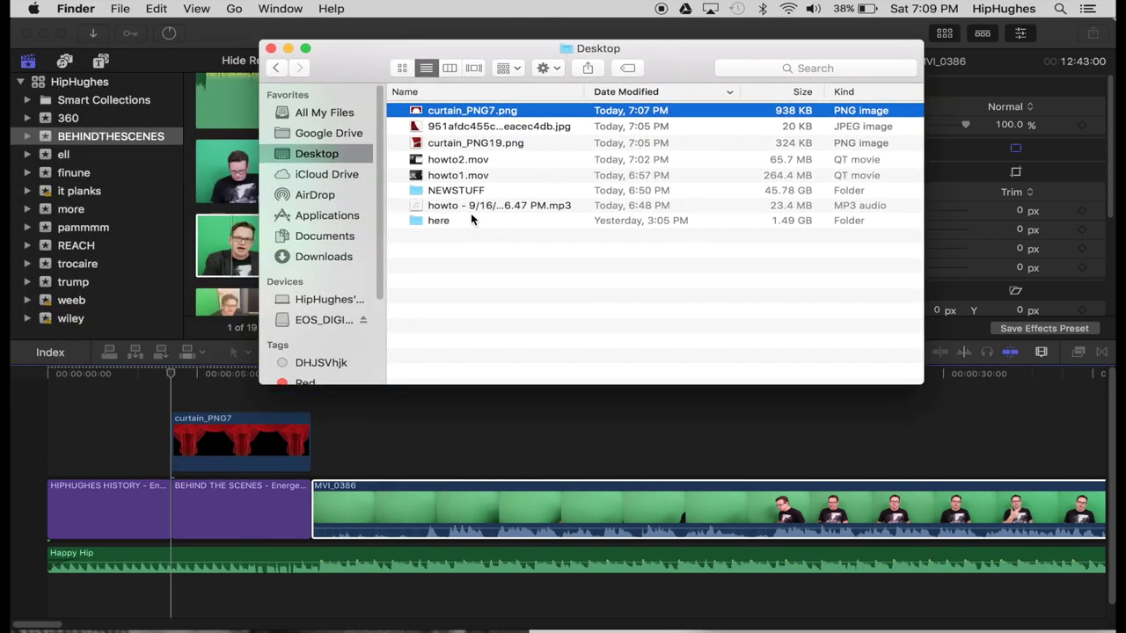
{"action": "left_click_drag", "start_coordinate": [472, 206], "coordinate": [465, 408]}
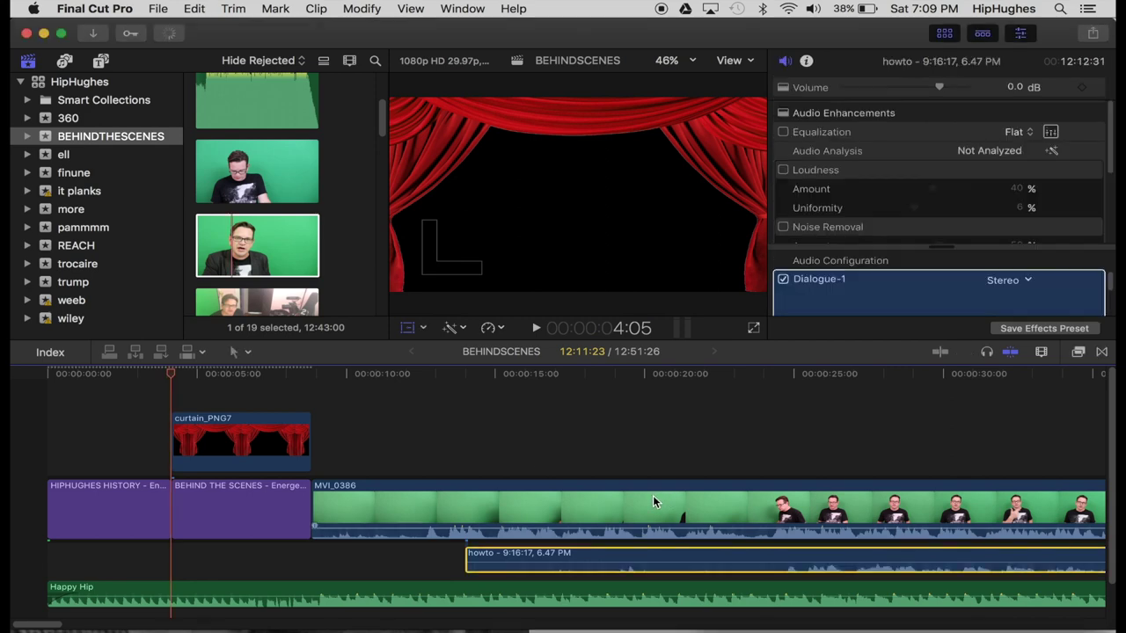
{"action": "left_click_drag", "start_coordinate": [656, 561], "coordinate": [656, 554]}
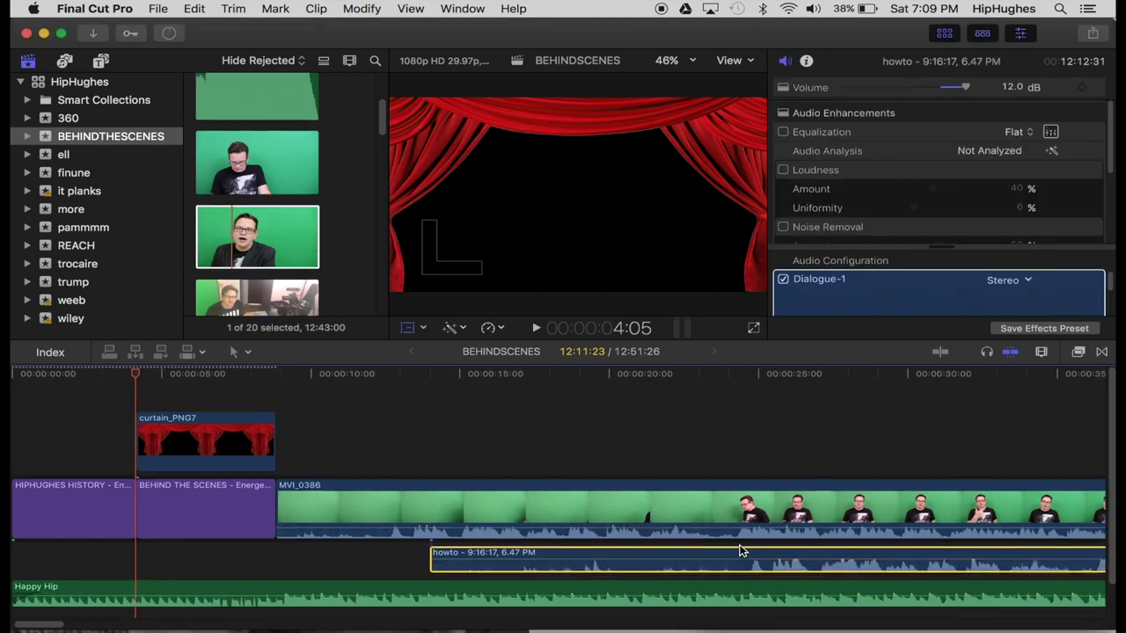
- Slide the howto audio until its waveform lines up with MVI_0386's camera audio, starting at about 12:10
{"action": "left_click_drag", "start_coordinate": [739, 552], "coordinate": [400, 551]}
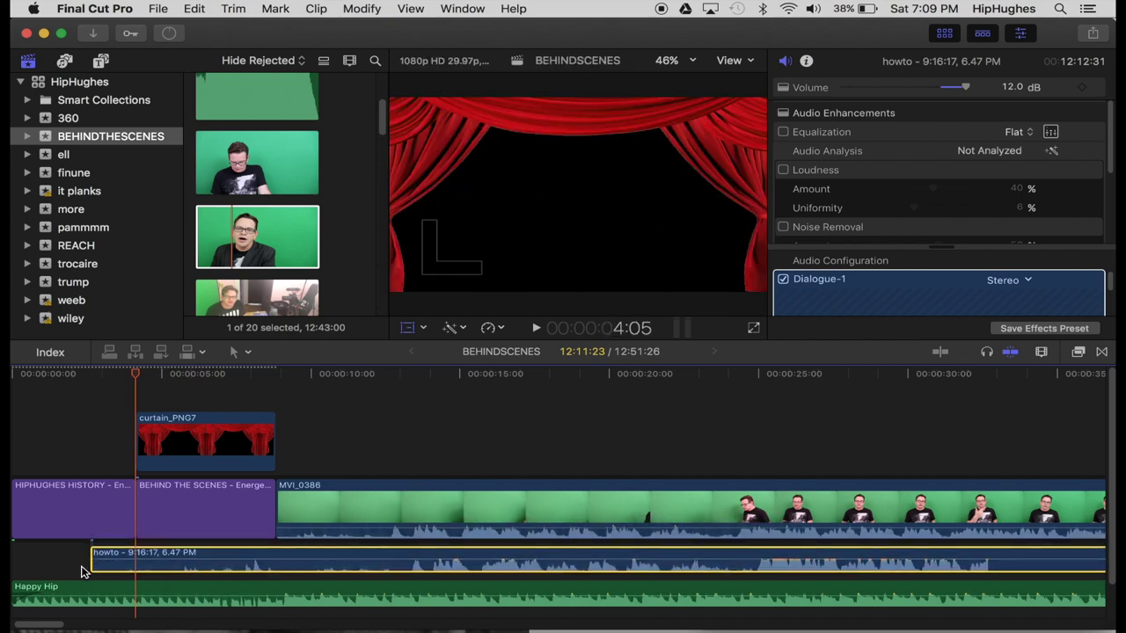
{"action": "left_click_drag", "start_coordinate": [90, 556], "coordinate": [403, 556]}
{"action": "left_click_drag", "start_coordinate": [476, 558], "coordinate": [456, 558]}
{"action": "left_click", "coordinate": [375, 433]}
{"action": "key", "text": "shift+t"}
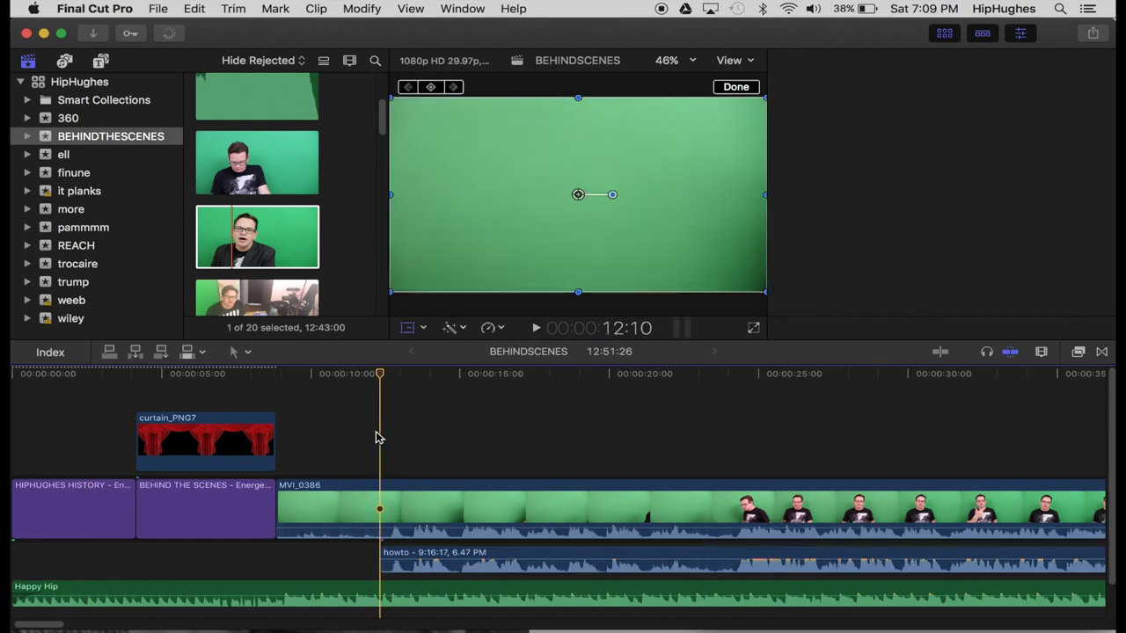
{"action": "key", "text": "super+equal"}
{"action": "key", "text": "super+equal"}
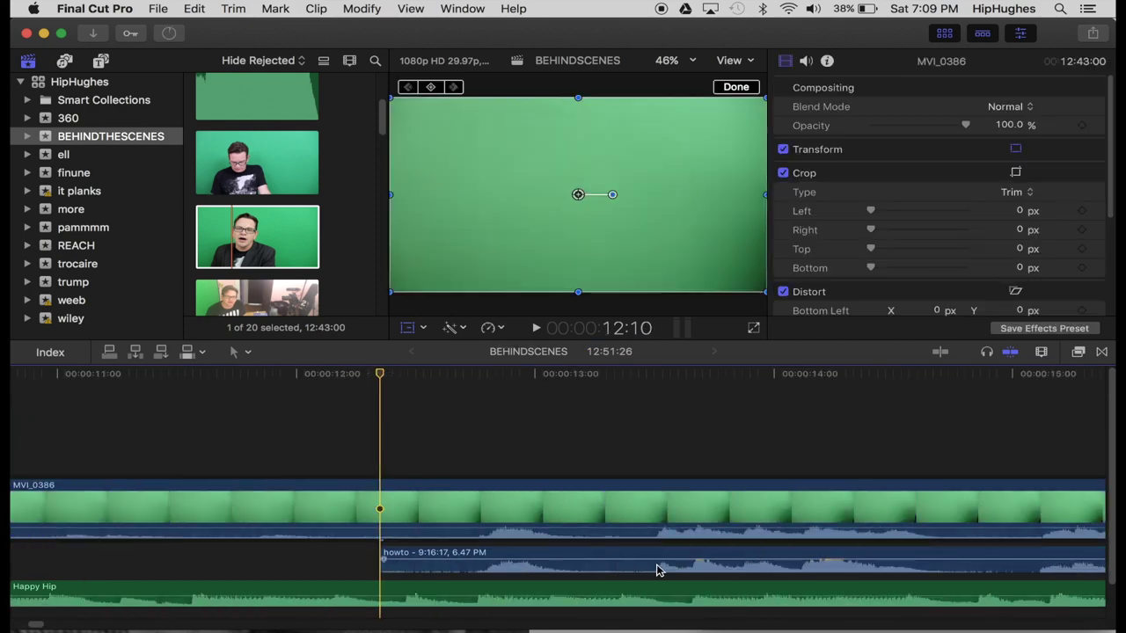
- Play the aligned section to check the sync and lower MVI_0386's own camera audio fully
{"action": "key", "text": "space"}
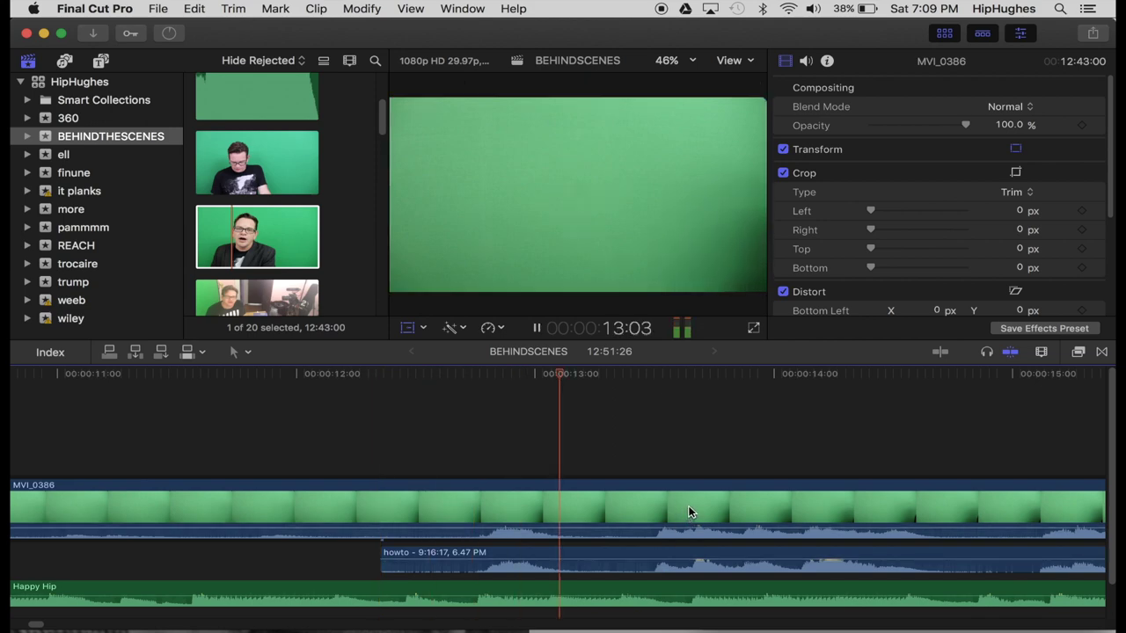
{"action": "key", "text": "space"}
{"action": "left_click_drag", "start_coordinate": [691, 526], "coordinate": [689, 580]}
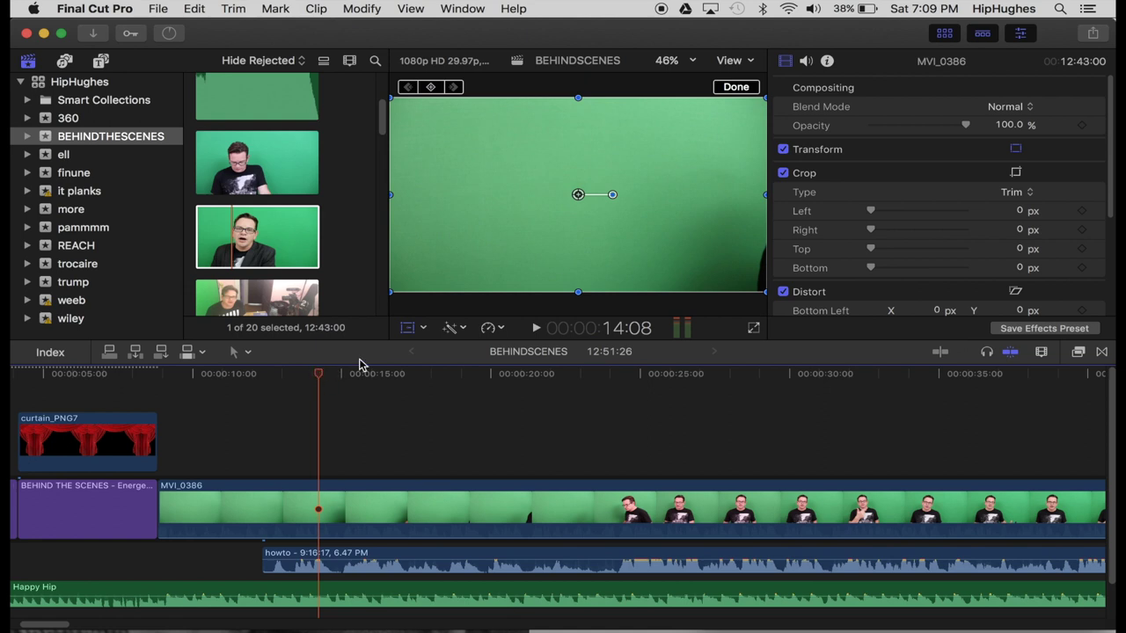
- Apply the Keyer effect from the Keying effects to MVI_0386
{"action": "left_click", "coordinate": [1062, 352]}
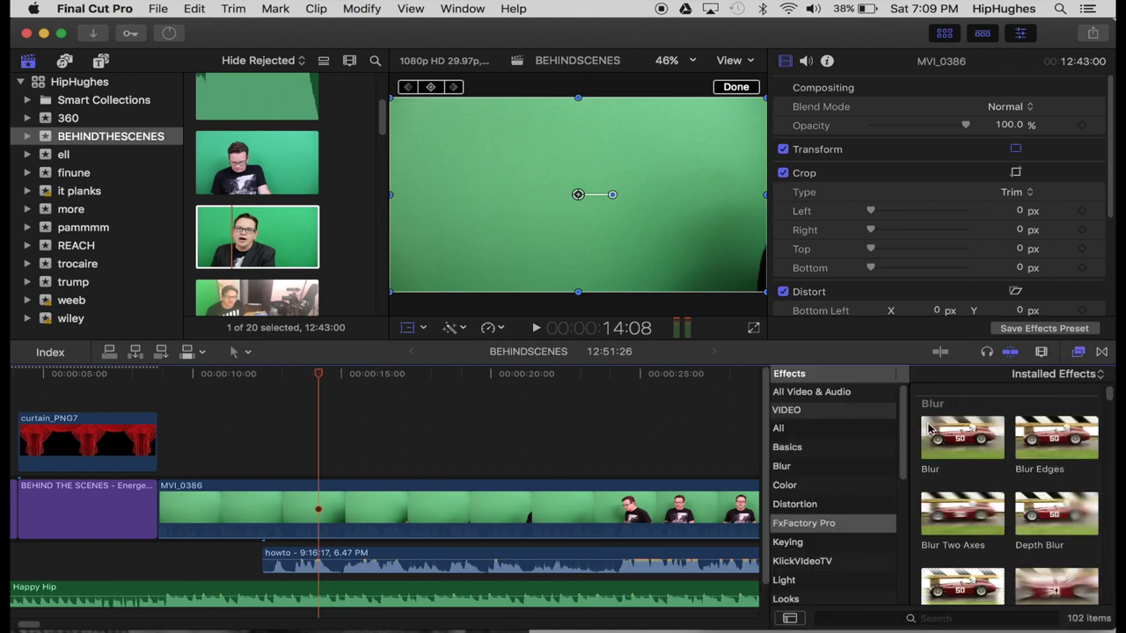
{"action": "left_click", "coordinate": [797, 543]}
{"action": "left_click_drag", "start_coordinate": [959, 447], "coordinate": [662, 516]}
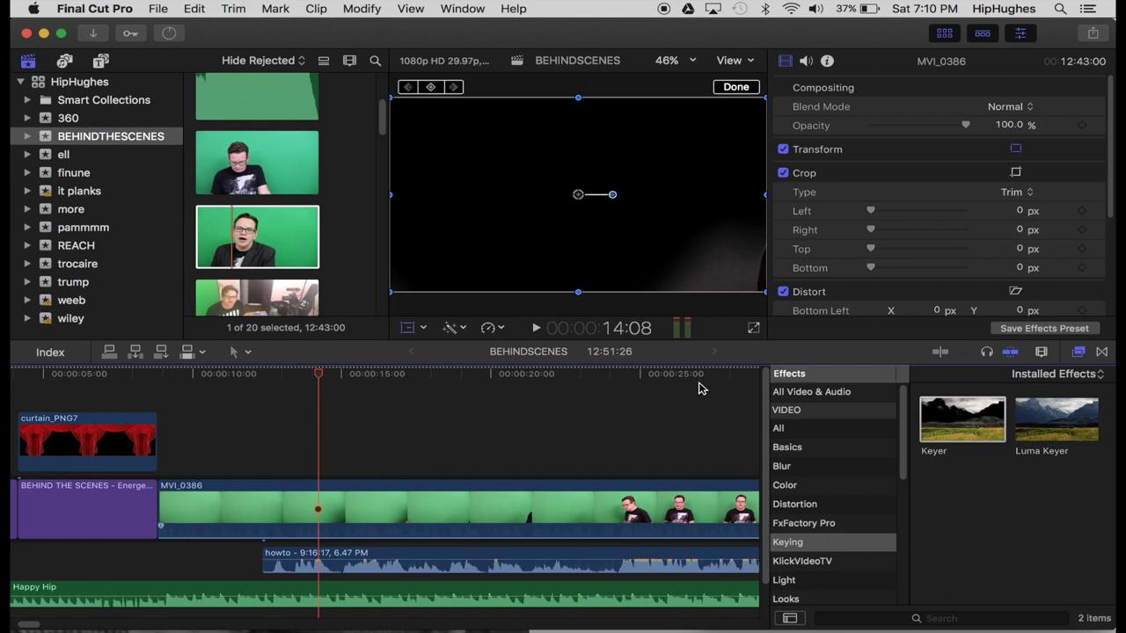
- Place the Gradient texture generator beneath the keyed MVI_0386 clip at about 25 seconds as its background
{"action": "left_click", "coordinate": [699, 377]}
{"action": "scroll", "coordinate": [645, 444], "scroll_direction": "right", "scroll_amount": 3}
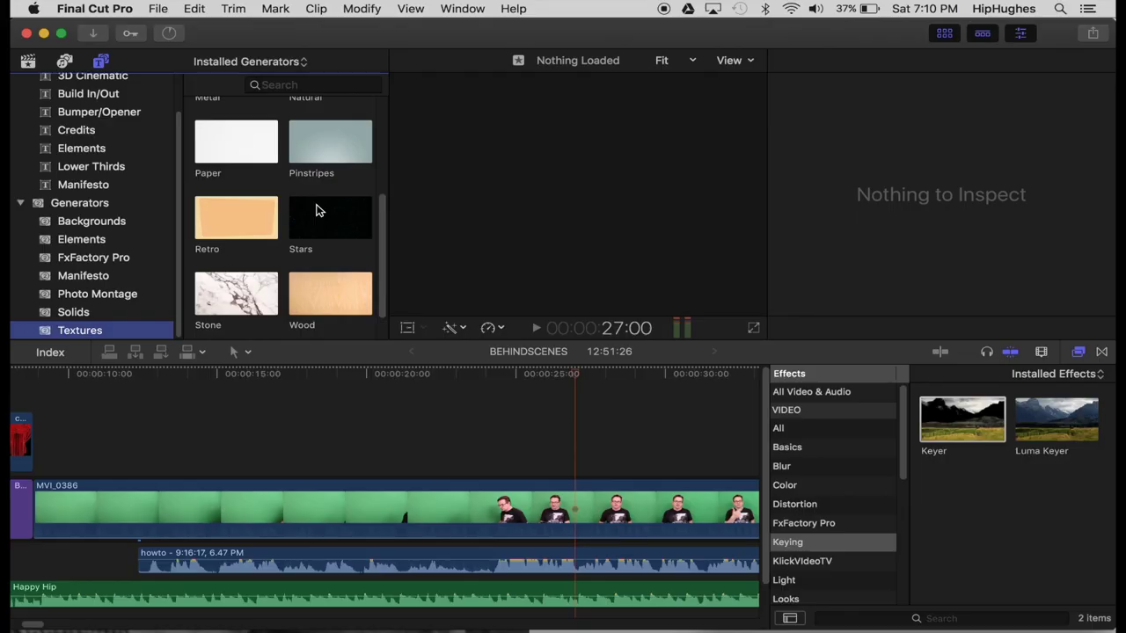
{"action": "scroll", "coordinate": [316, 208], "scroll_direction": "up", "scroll_amount": 5}
{"action": "left_click", "coordinate": [338, 122]}
{"action": "left_click_drag", "start_coordinate": [337, 134], "coordinate": [538, 458]}
{"action": "left_click_drag", "start_coordinate": [515, 545], "coordinate": [516, 547]}
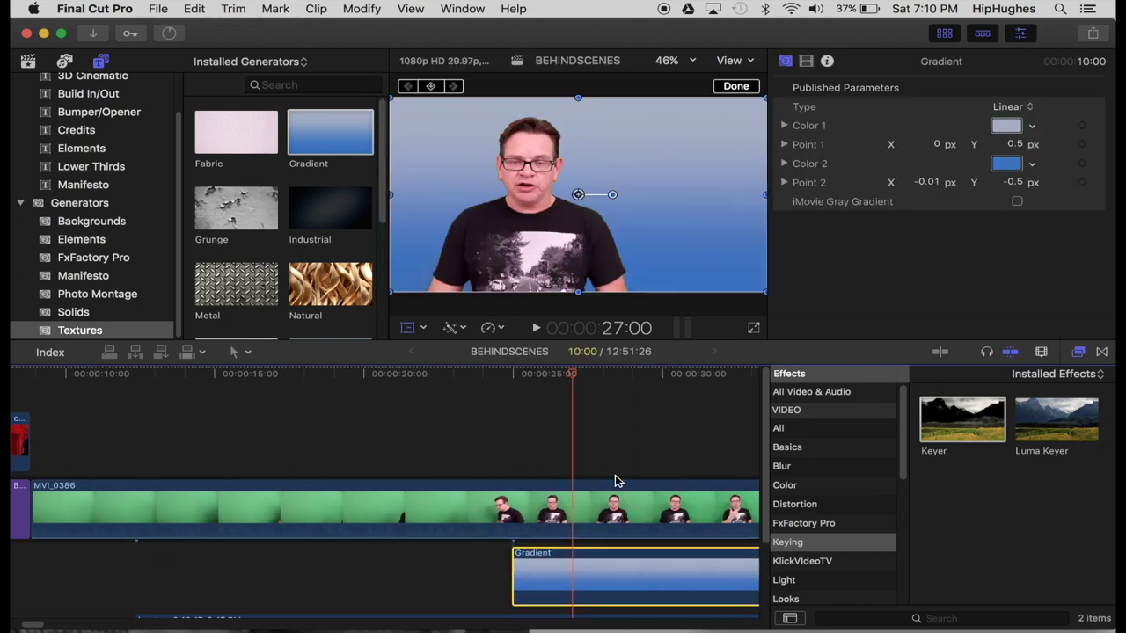
- Try shrinking, rotating and moving the keyed MVI_0386 clip to the frame's lower-left corner, and undo those transforms
{"action": "scroll", "coordinate": [615, 481], "scroll_direction": "right", "scroll_amount": 5}
{"action": "scroll", "coordinate": [646, 469], "scroll_direction": "right", "scroll_amount": 3}
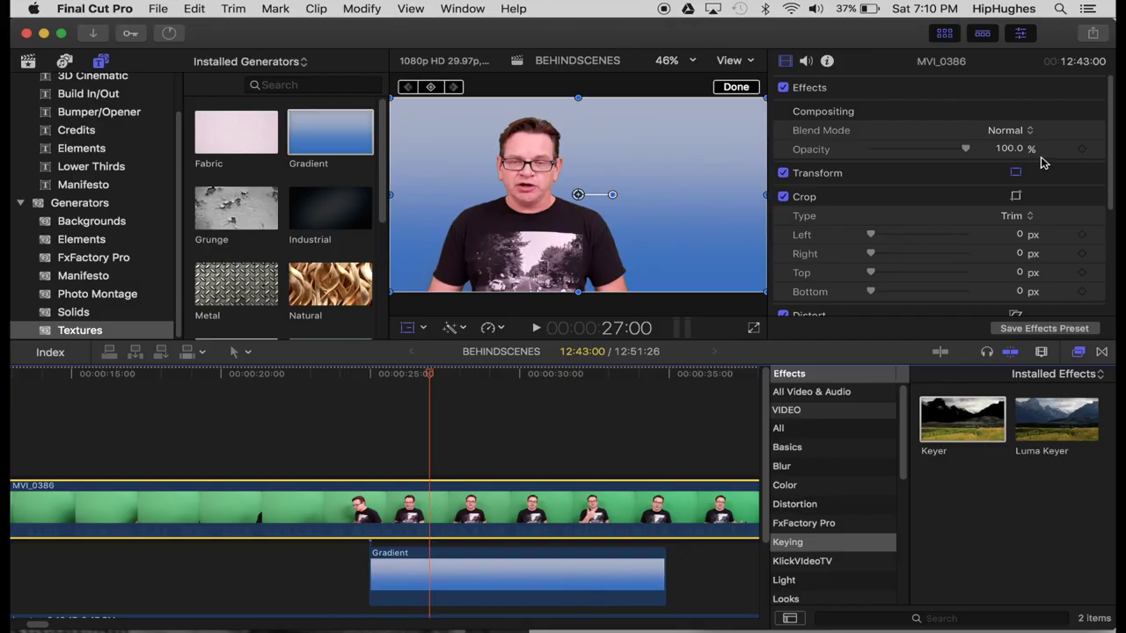
{"action": "left_click_drag", "start_coordinate": [762, 295], "coordinate": [666, 237]}
{"action": "left_click_drag", "start_coordinate": [578, 195], "coordinate": [434, 277]}
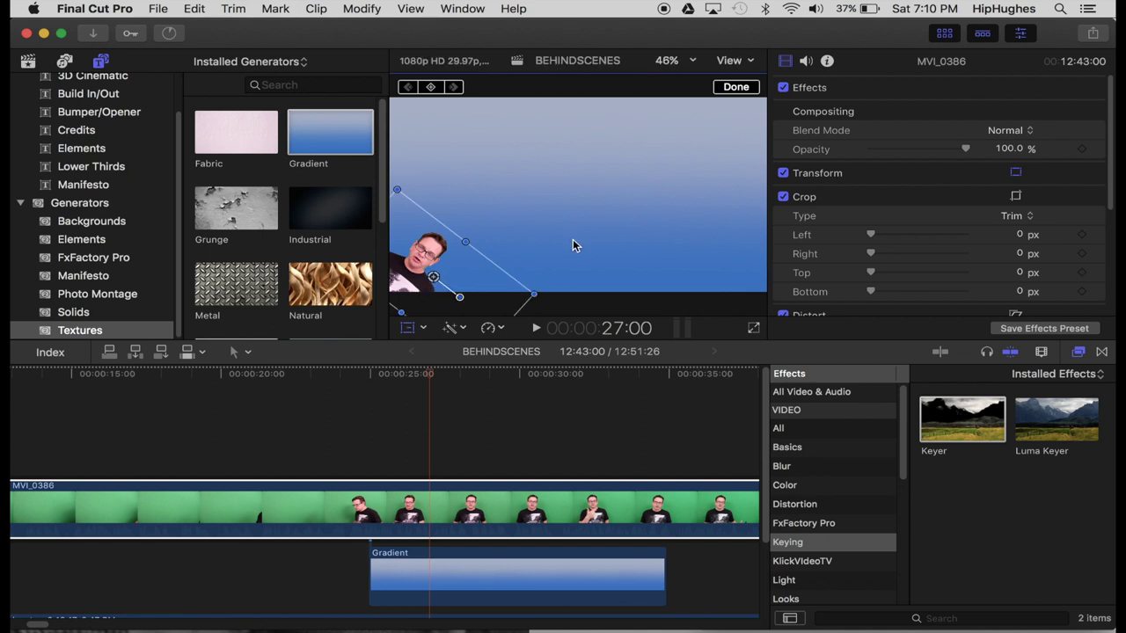
{"action": "key", "text": "super+z"}
{"action": "key", "text": "super+z"}
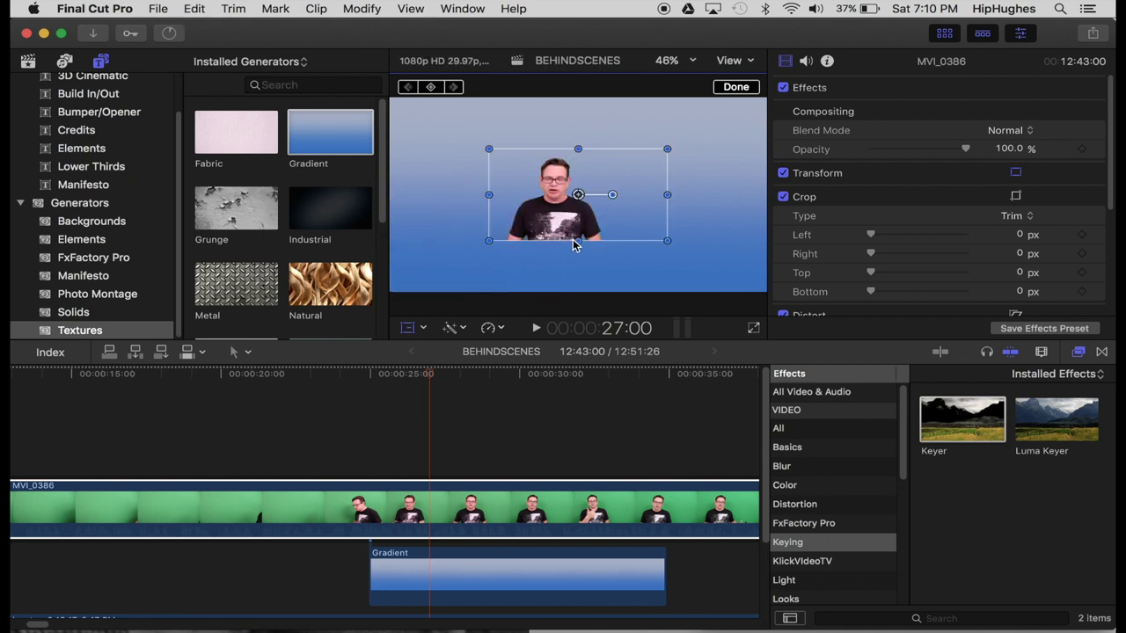
{"action": "key", "text": "super+z"}
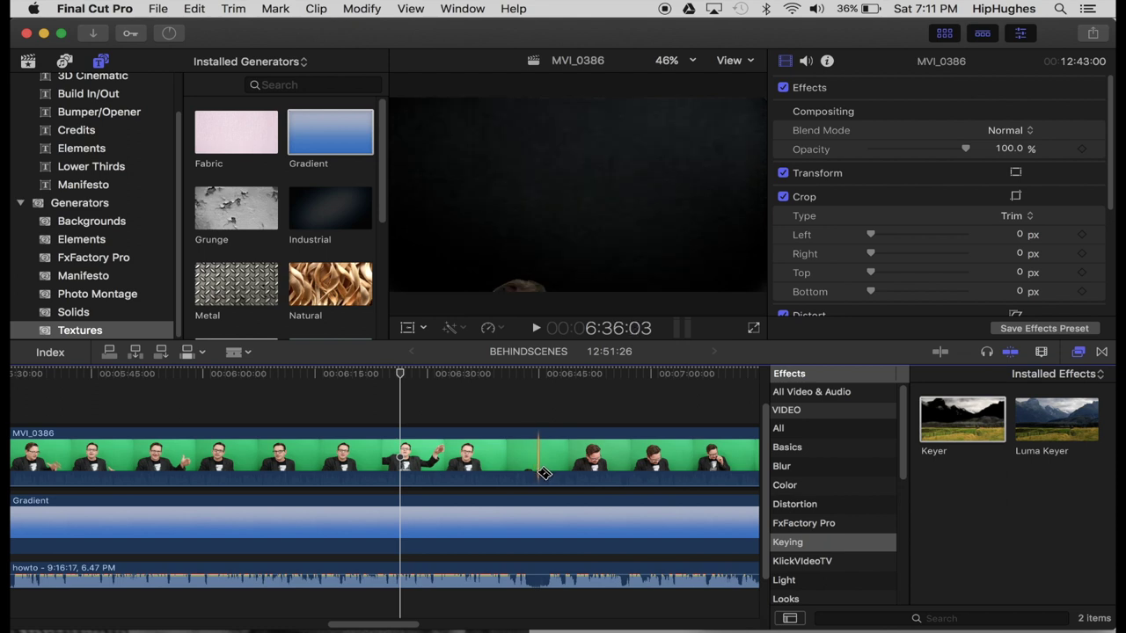
- Cut MVI_0386 and the Gradient background beneath it at about 6:45
{"action": "left_click", "coordinate": [537, 472]}
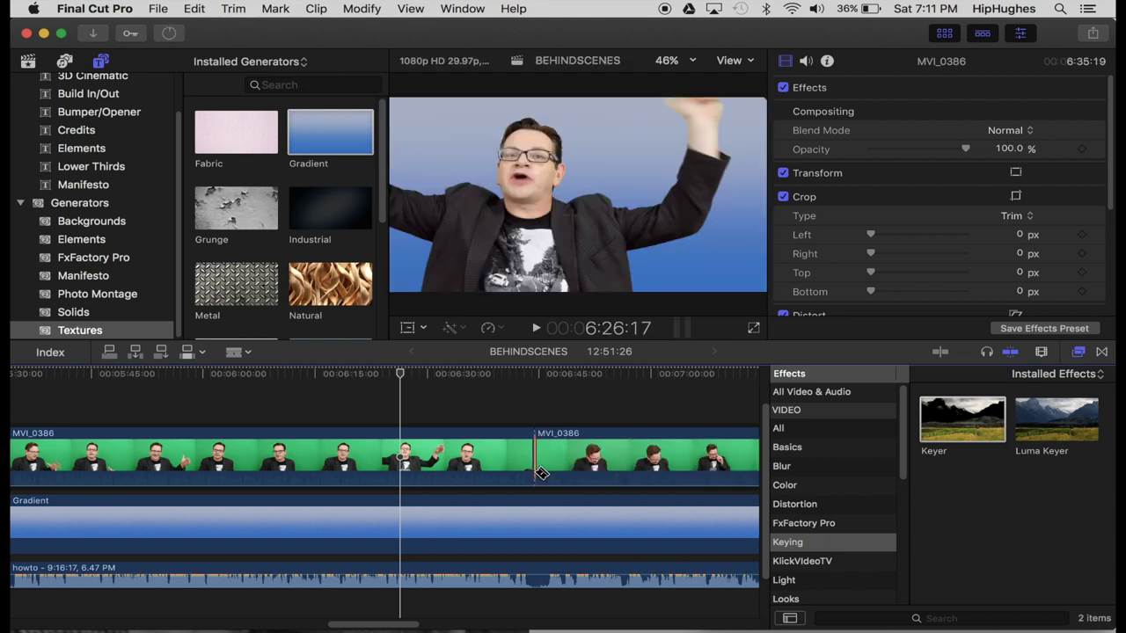
{"action": "left_click", "coordinate": [538, 517]}
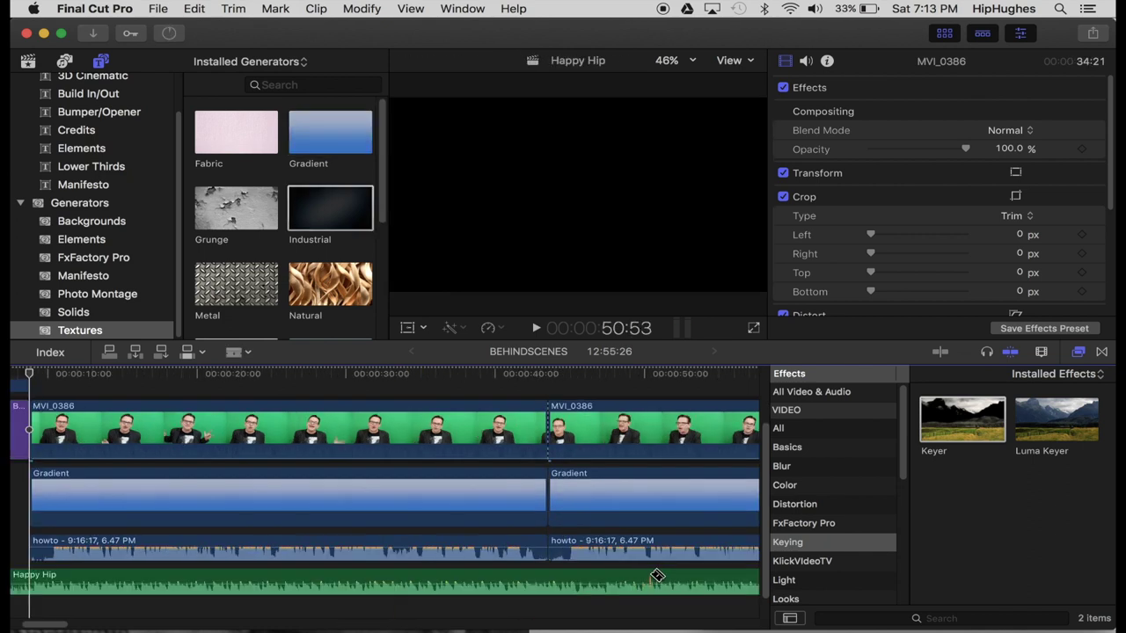
- Cut the Happy Hip music at about 50 seconds and delete the part after the cut
{"action": "left_click", "coordinate": [656, 576]}
{"action": "left_click", "coordinate": [696, 579]}
{"action": "key", "text": "Delete"}
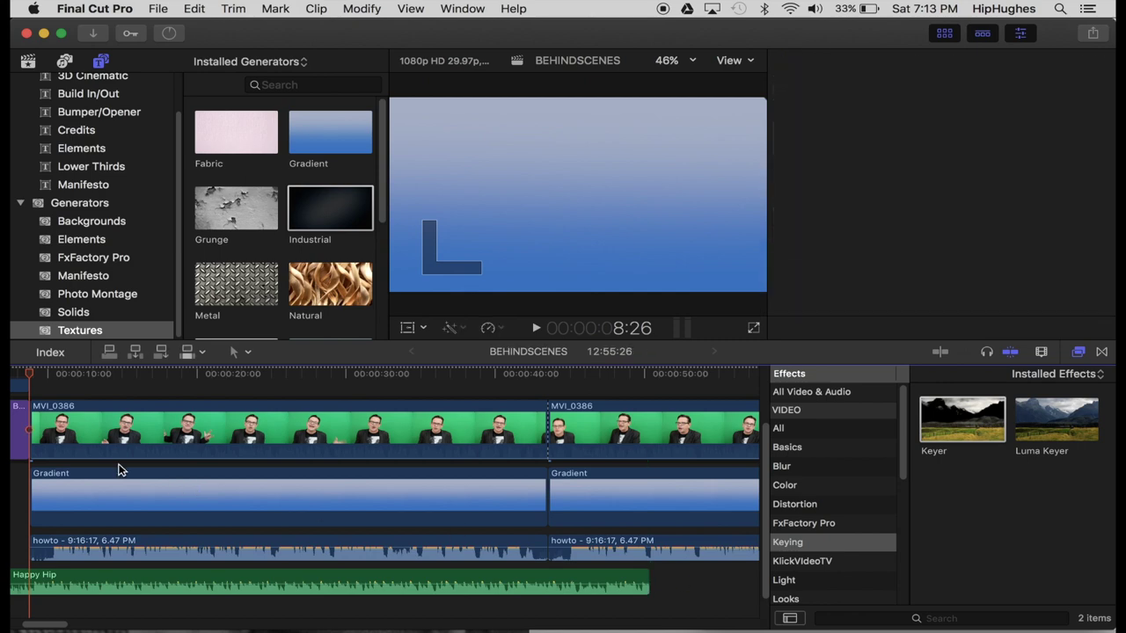
- Insert a copy of the BEHIND THE SCENES title between the first two MVI_0386 clips, at about 43 seconds
{"action": "left_click", "coordinate": [35, 431]}
{"action": "left_click", "coordinate": [21, 427]}
{"action": "scroll", "coordinate": [37, 423], "scroll_direction": "left", "scroll_amount": 3}
{"action": "left_click", "coordinate": [74, 435]}
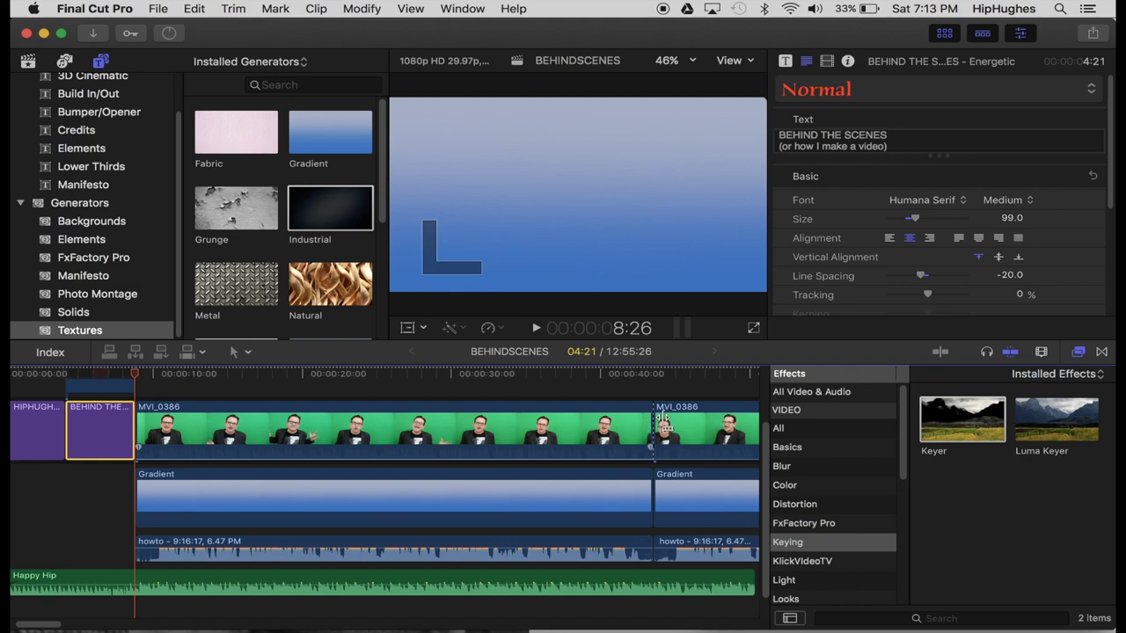
{"action": "left_click", "coordinate": [654, 376]}
{"action": "key", "text": "super+v"}
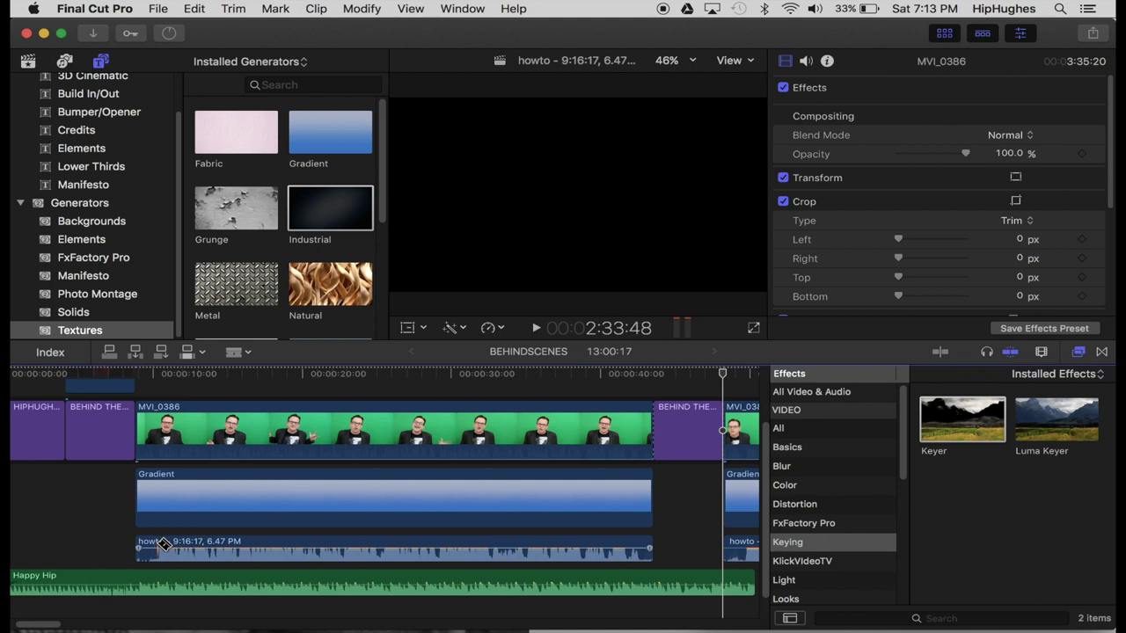
- Cut the first MVI_0386 clip and its layers at about 0:10 and delete the short narration piece before the cut
{"action": "key", "text": "super+shift+b"}
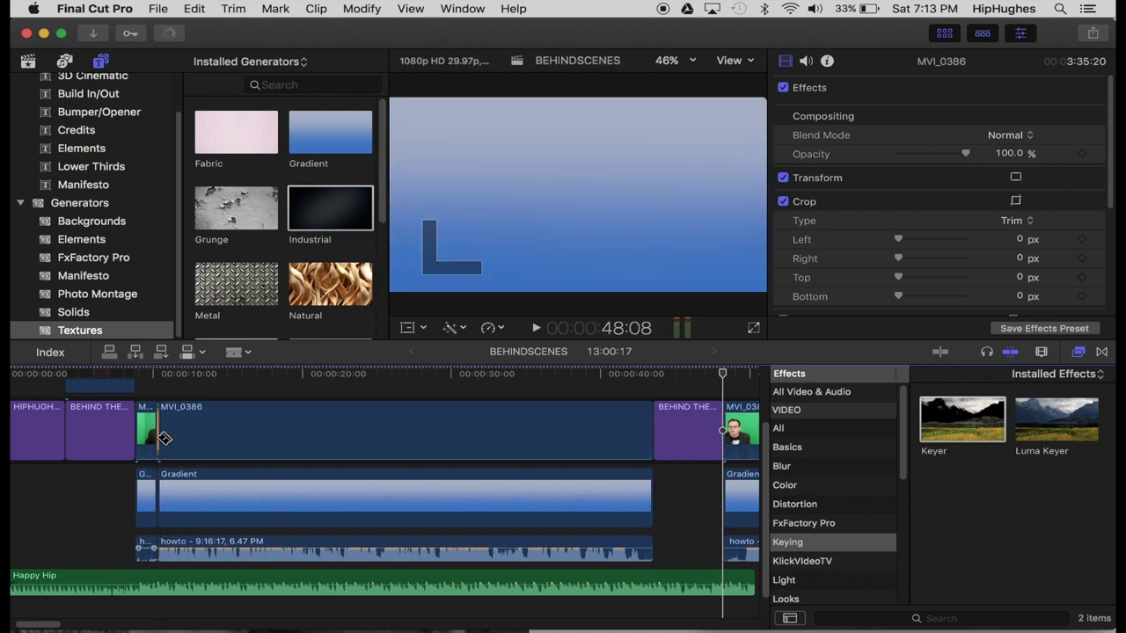
{"action": "left_click", "coordinate": [150, 546]}
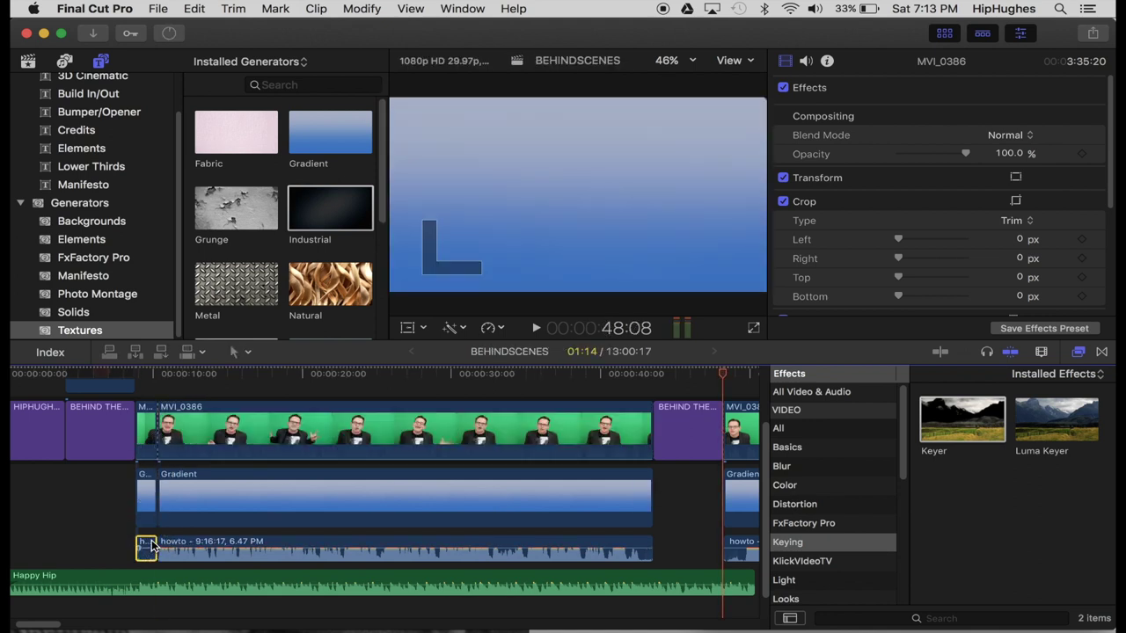
{"action": "key", "text": "Delete"}
- Set the short MVI_0386 piece before the 0:10 cut to 2x speed
{"action": "left_click", "coordinate": [153, 425]}
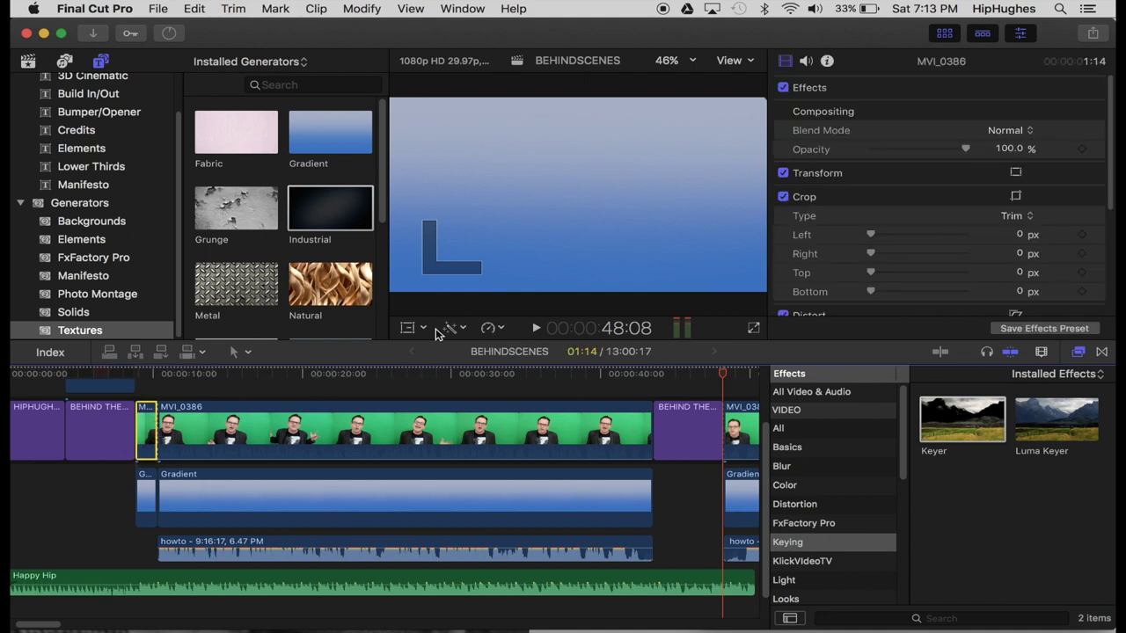
{"action": "left_click", "coordinate": [498, 330]}
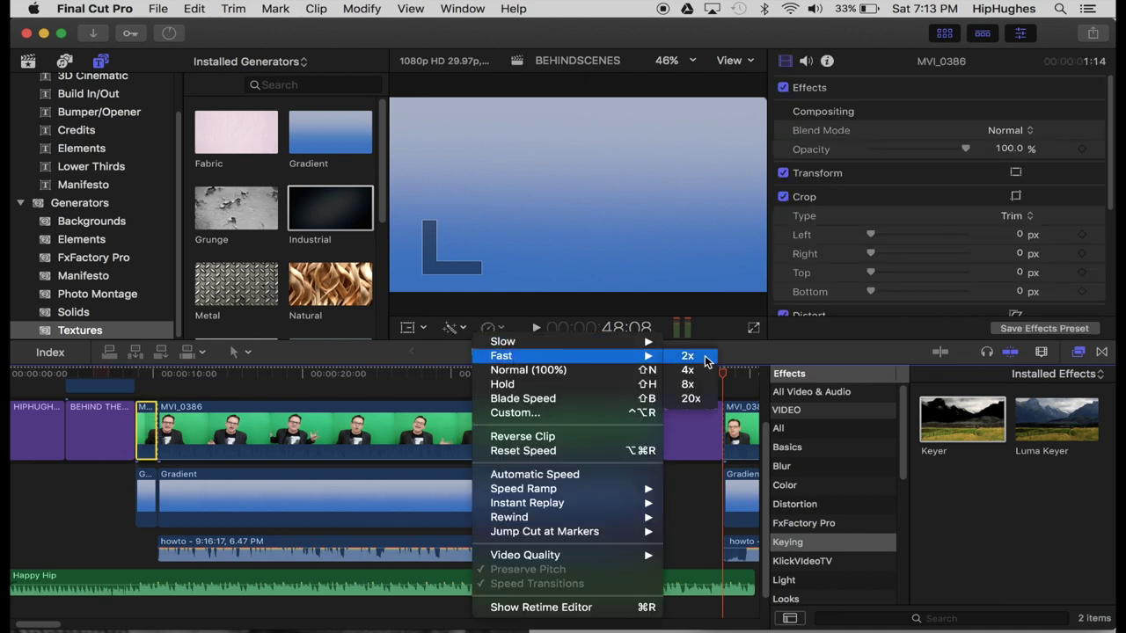
{"action": "left_click", "coordinate": [280, 540]}
{"action": "left_click", "coordinate": [146, 562]}
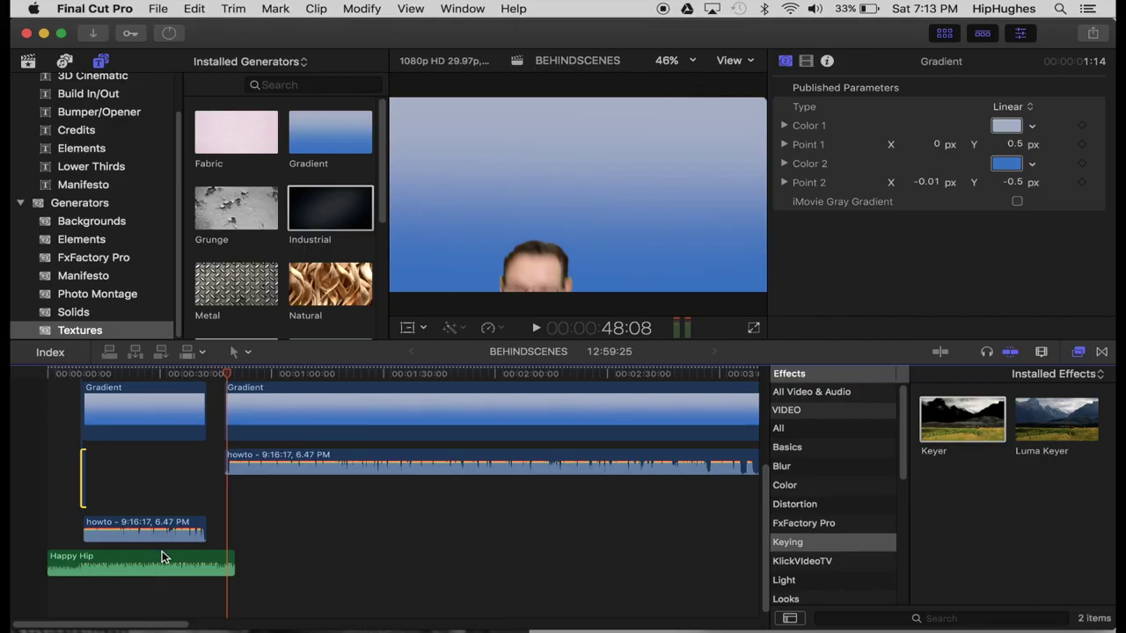
- Lower the Happy Hip music to -15 dB over the range beneath the first narration, from about 0:10 to 0:43
{"action": "left_click", "coordinate": [156, 555]}
{"action": "left_click", "coordinate": [241, 352]}
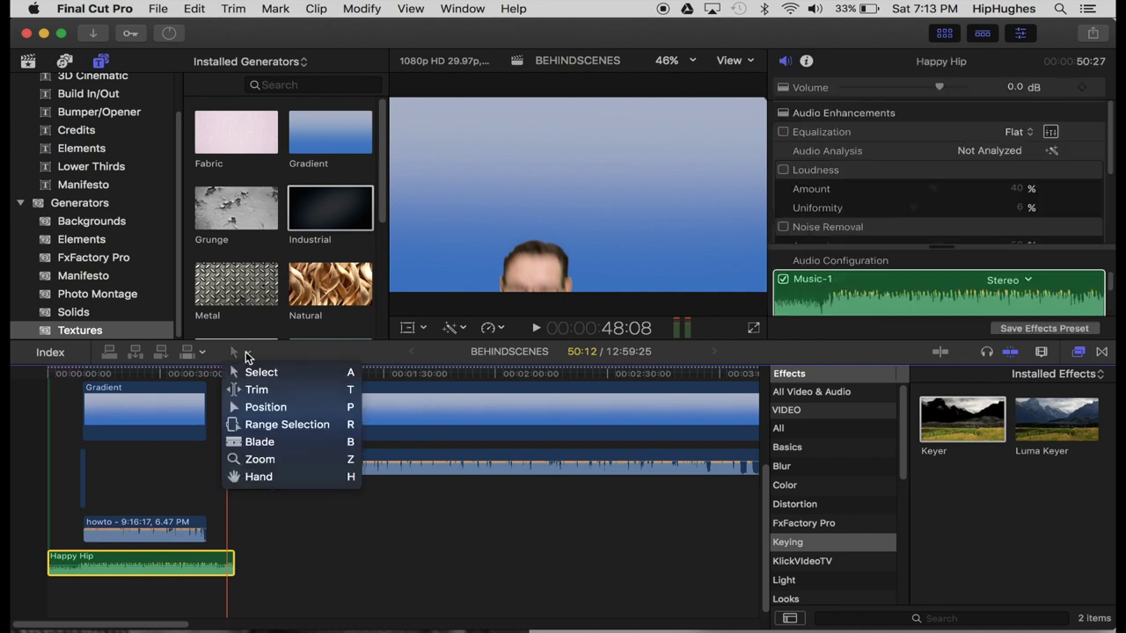
{"action": "left_click", "coordinate": [268, 426]}
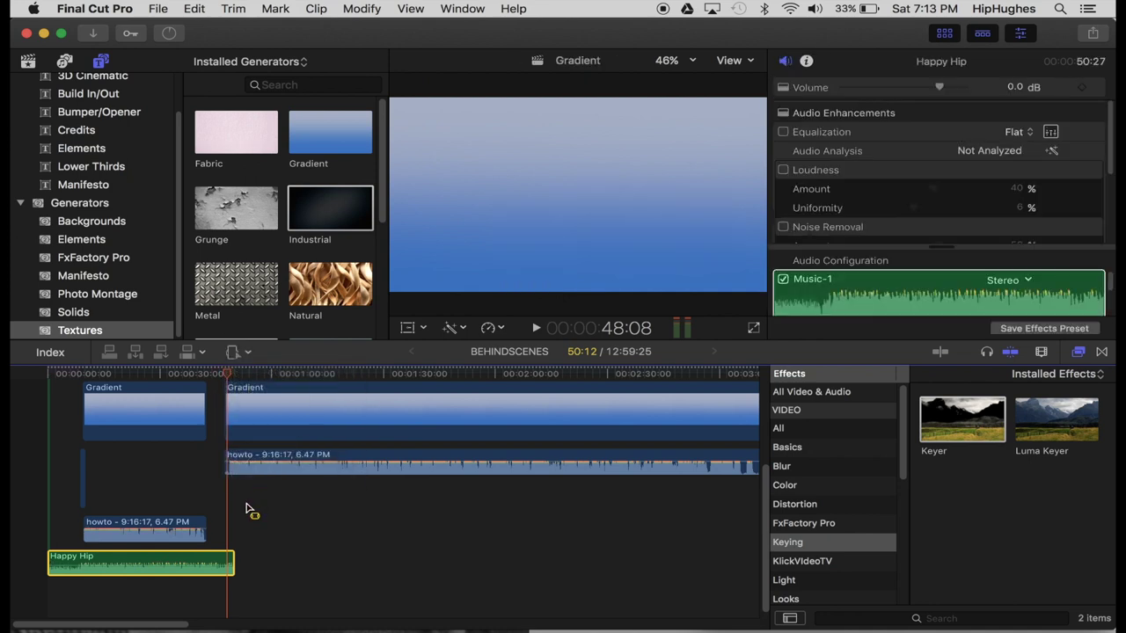
{"action": "key", "text": "super+equal"}
{"action": "key", "text": "super+equal"}
{"action": "scroll", "coordinate": [248, 510], "scroll_direction": "left", "scroll_amount": 10}
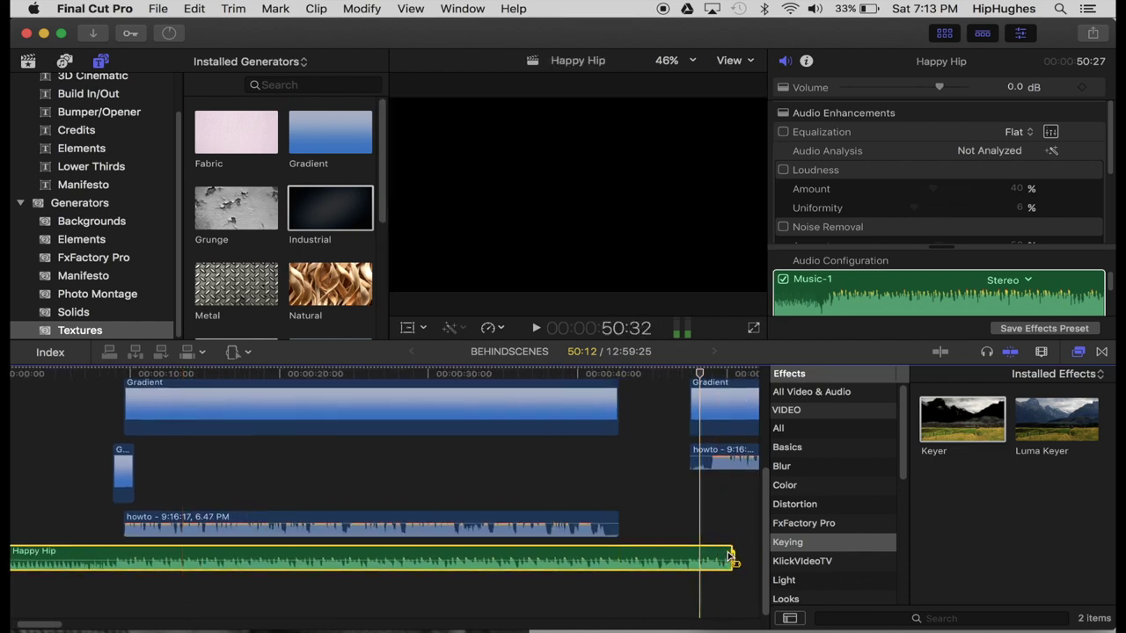
{"action": "left_click", "coordinate": [732, 554]}
{"action": "left_click_drag", "start_coordinate": [712, 554], "coordinate": [615, 554]}
{"action": "scroll", "coordinate": [439, 556], "scroll_direction": "left", "scroll_amount": 3}
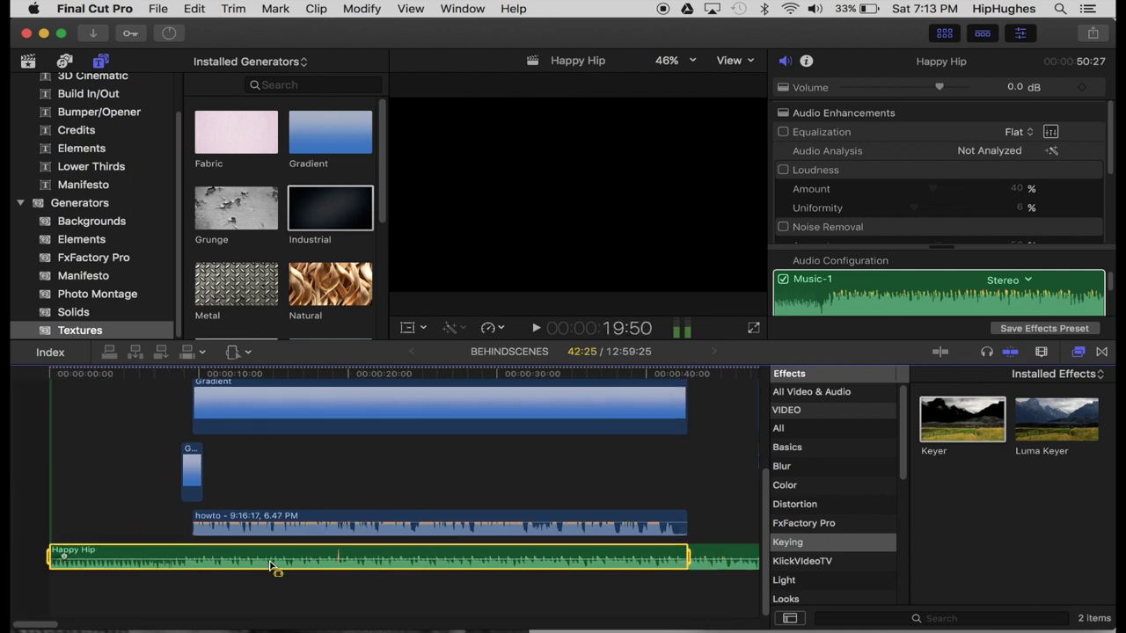
{"action": "left_click_drag", "start_coordinate": [53, 555], "coordinate": [258, 558]}
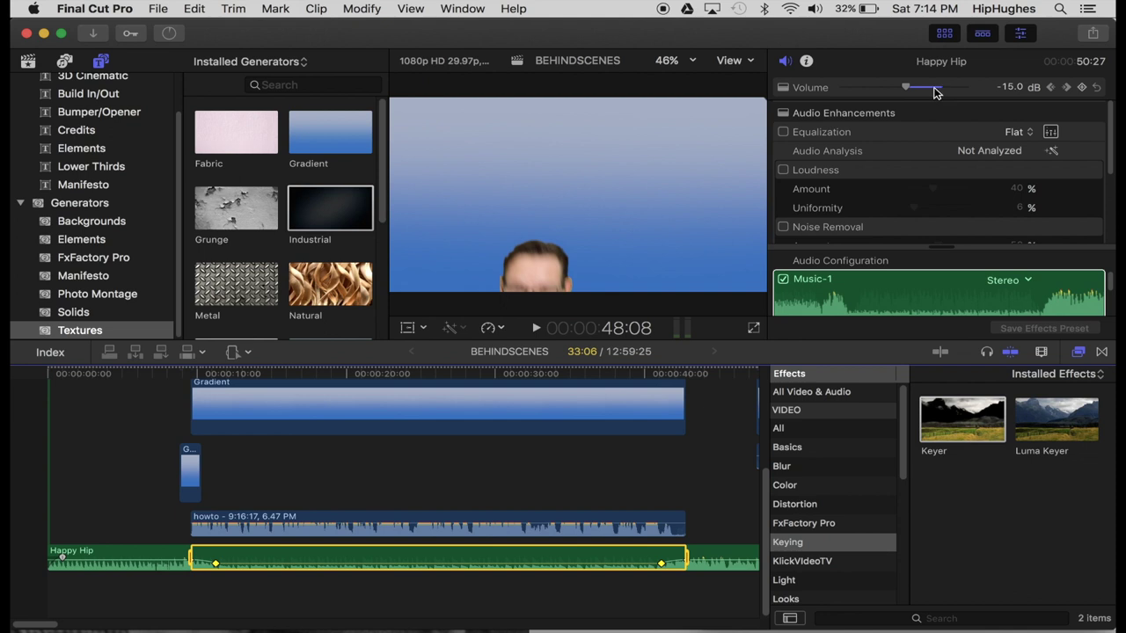
{"action": "mouse_move", "coordinate": [910, 93]}
{"action": "left_mouse_down"}
{"action": "mouse_move", "coordinate": [926, 91]}
{"action": "mouse_move", "coordinate": [906, 89]}
{"action": "left_mouse_up"}
{"action": "left_click", "coordinate": [408, 490]}
{"action": "left_click", "coordinate": [213, 567]}
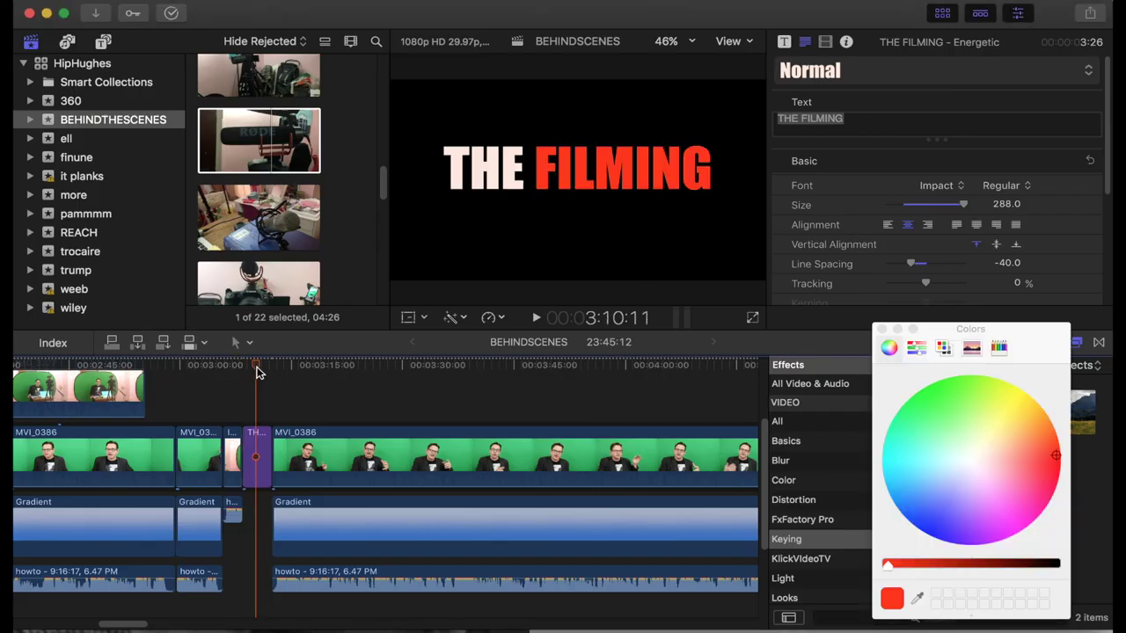
- Close the color picker and search the iTunes music for "television"
{"action": "key", "text": "super+equal"}
{"action": "key", "text": "super+equal"}
{"action": "key", "text": "super+equal"}
{"action": "left_click", "coordinate": [883, 328]}
{"action": "left_click", "coordinate": [103, 41]}
{"action": "left_click", "coordinate": [68, 43]}
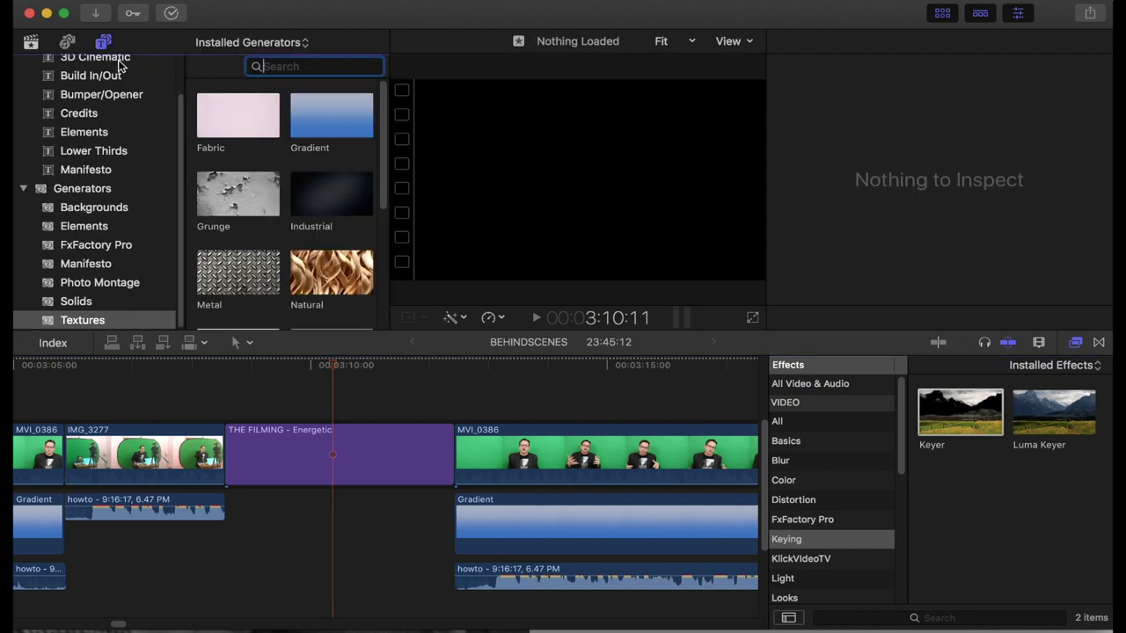
{"action": "type", "text": "television"}
- Audition theme tunes from the results and add Night Court beneath the IMG_3277 clip at about 3:07
{"action": "left_click_drag", "start_coordinate": [297, 169], "coordinate": [359, 169]}
{"action": "scroll", "coordinate": [282, 231], "scroll_direction": "down", "scroll_amount": 5}
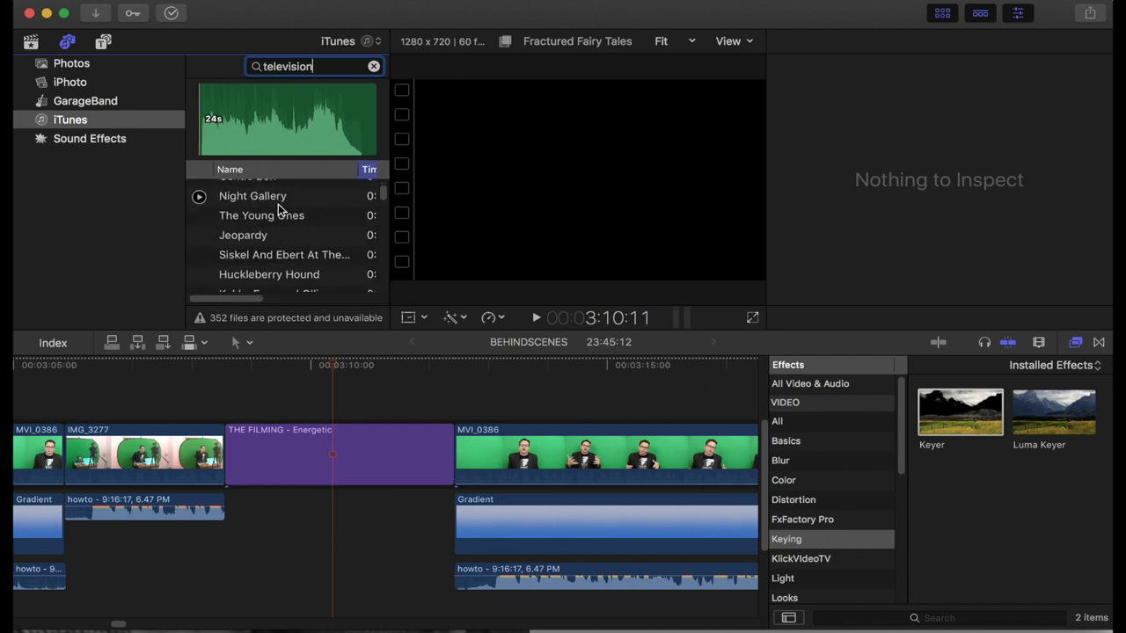
{"action": "left_click", "coordinate": [278, 197]}
{"action": "scroll", "coordinate": [278, 199], "scroll_direction": "down", "scroll_amount": 4}
{"action": "scroll", "coordinate": [269, 253], "scroll_direction": "down", "scroll_amount": 3}
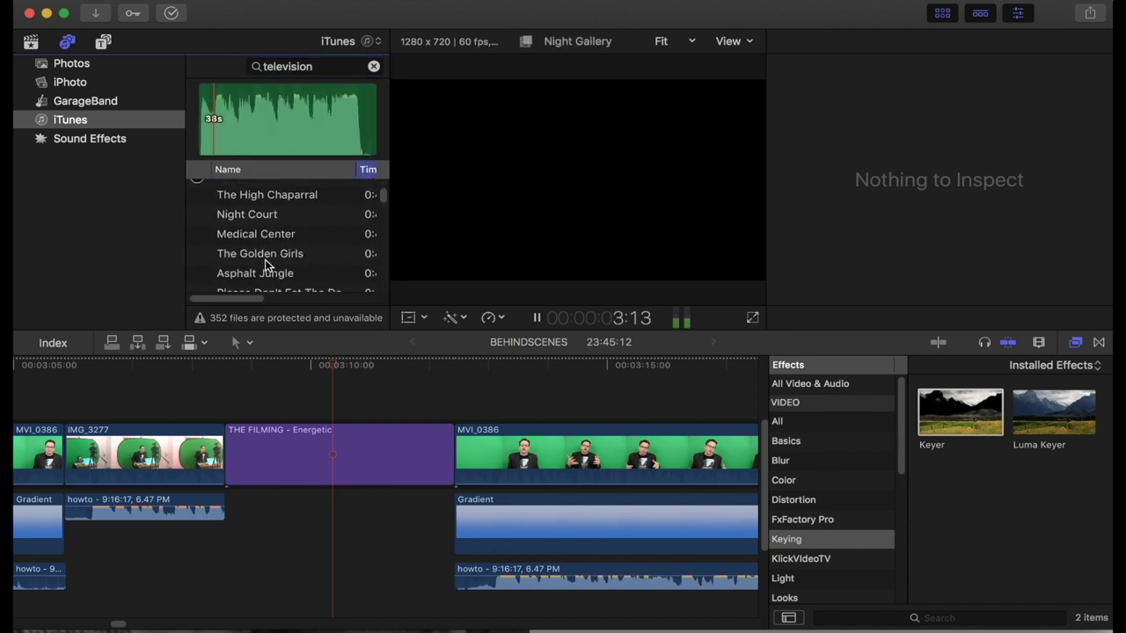
{"action": "left_click", "coordinate": [276, 209]}
{"action": "left_click_drag", "start_coordinate": [279, 209], "coordinate": [145, 403]}
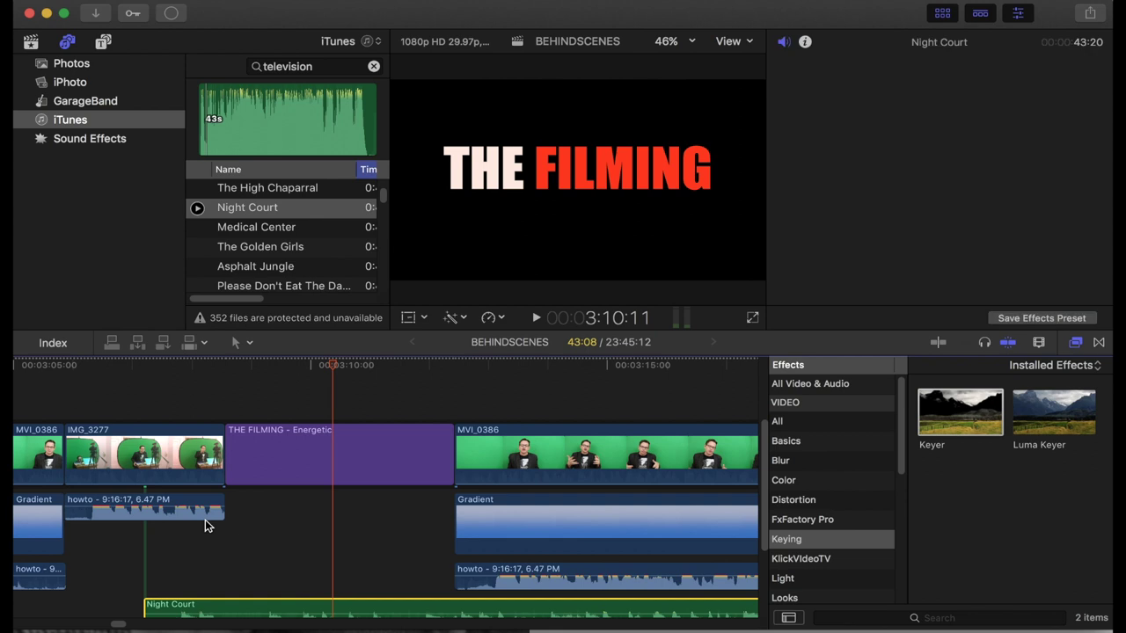
- Trim the Night Court music to end at about 3:14, starting just before THE FILMING title, and fade both its ends
{"action": "left_click", "coordinate": [202, 527]}
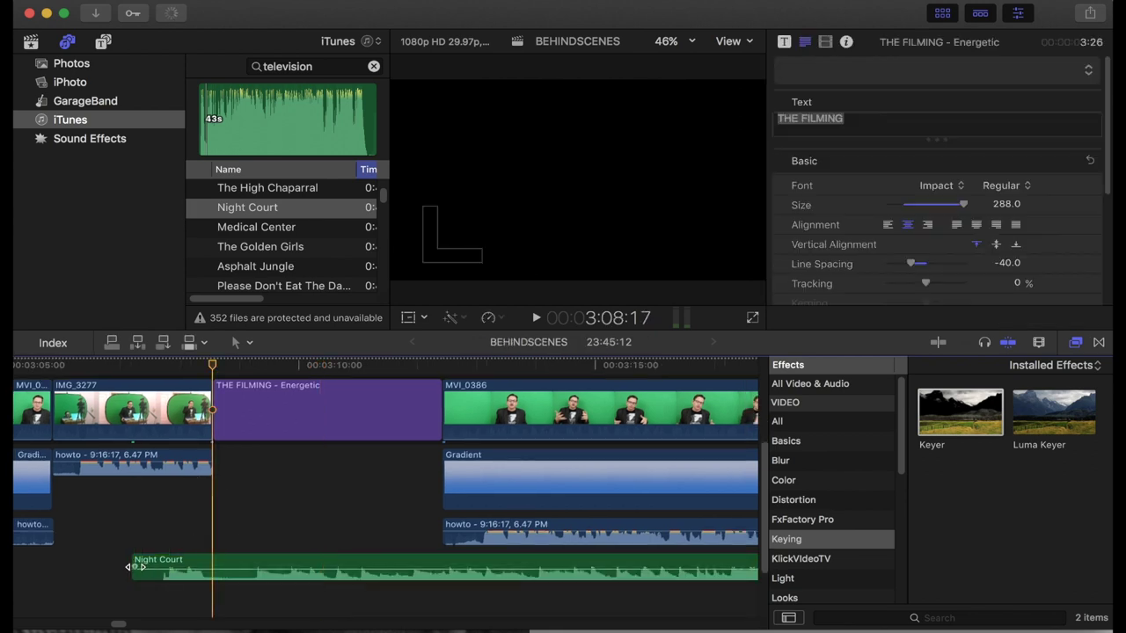
{"action": "left_click_drag", "start_coordinate": [136, 566], "coordinate": [249, 505]}
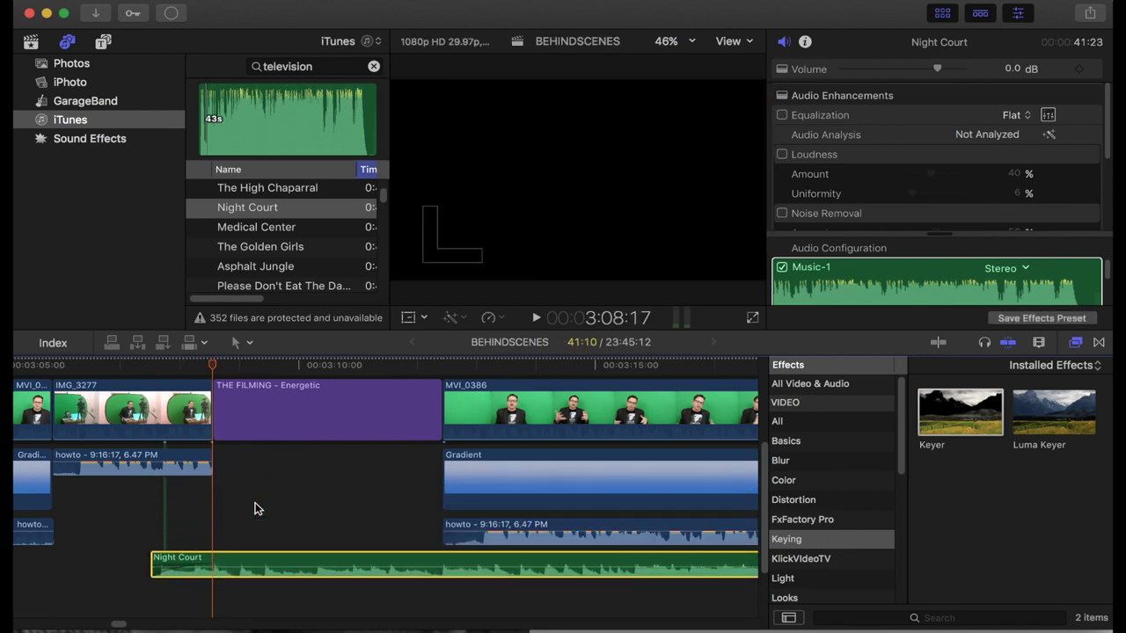
{"action": "left_click", "coordinate": [560, 567]}
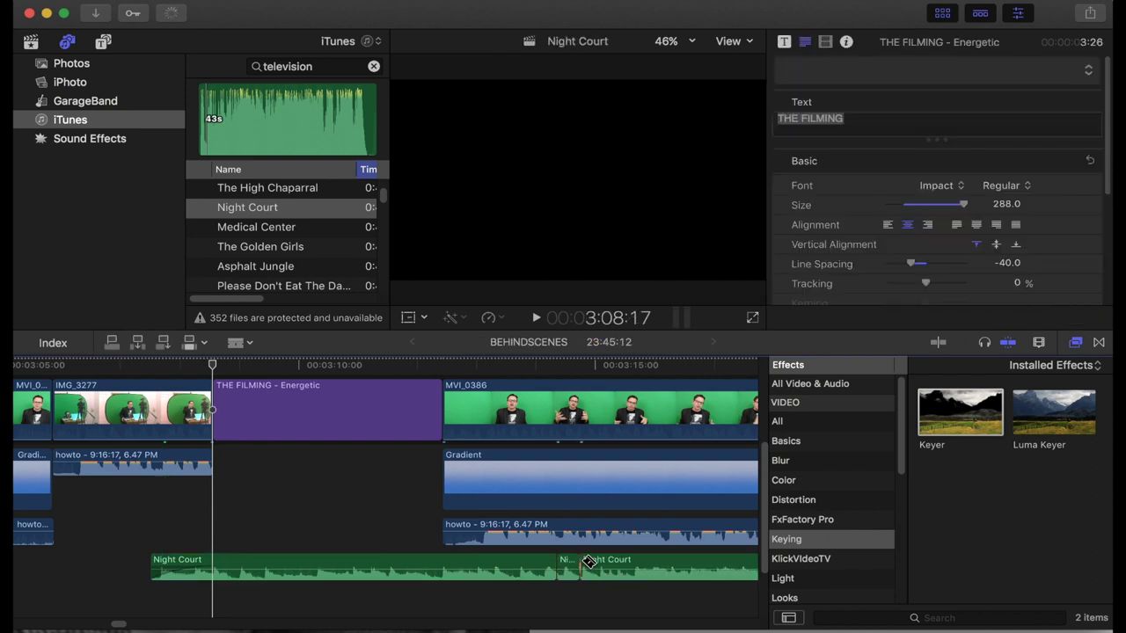
{"action": "left_click", "coordinate": [580, 563]}
{"action": "key", "text": "a"}
{"action": "left_click", "coordinate": [613, 565]}
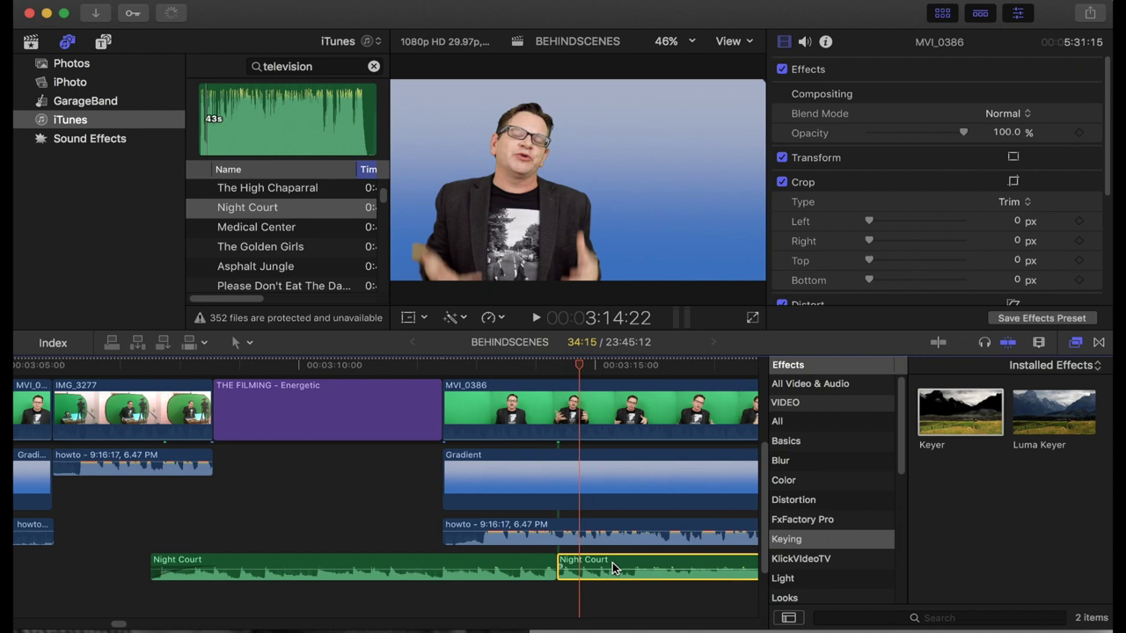
{"action": "key", "text": "Delete"}
{"action": "left_click_drag", "start_coordinate": [551, 568], "coordinate": [463, 566]}
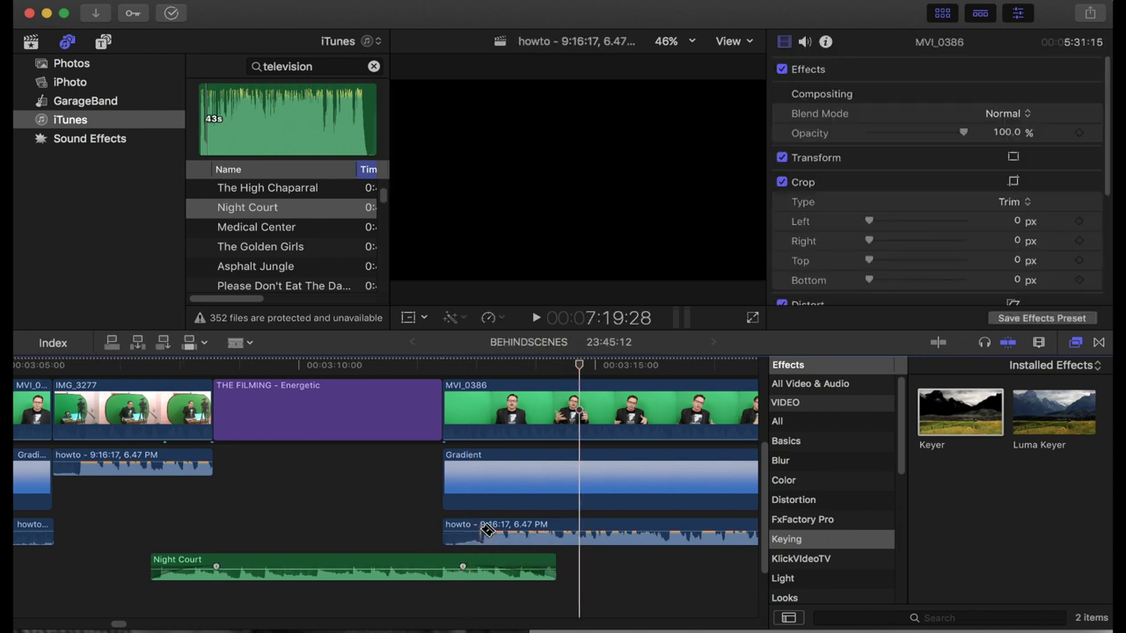
- Speed up the MVI_0386 opening between THE FILMING title and about 3:13 to 2x, and delete the narration piece beneath it
{"action": "left_click", "coordinate": [483, 416]}
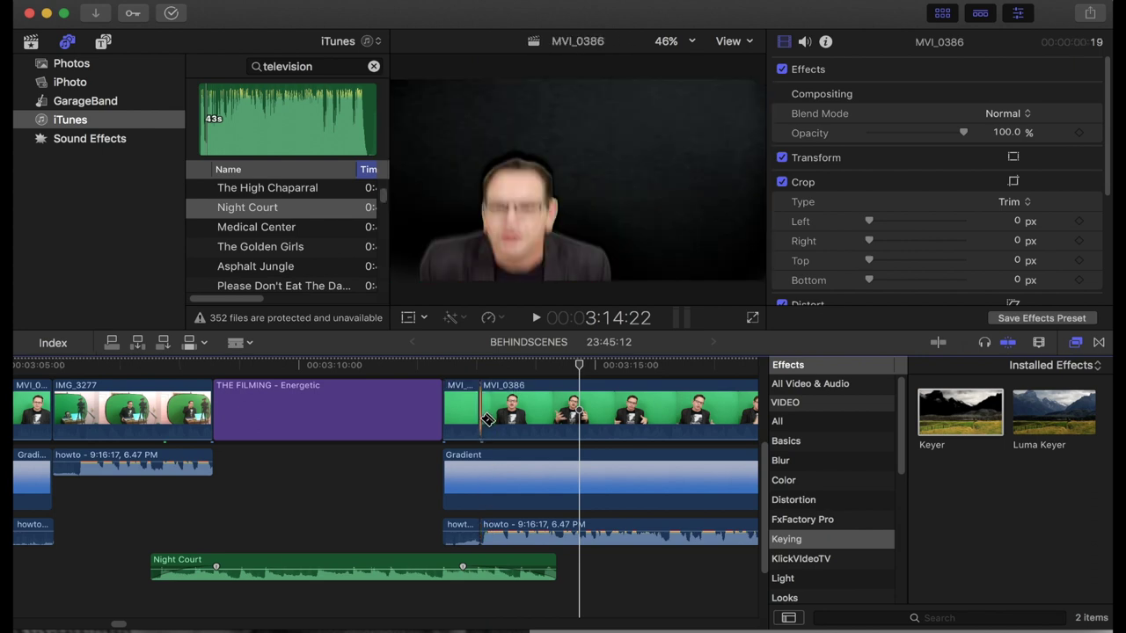
{"action": "key", "text": "a"}
{"action": "left_click", "coordinate": [471, 413]}
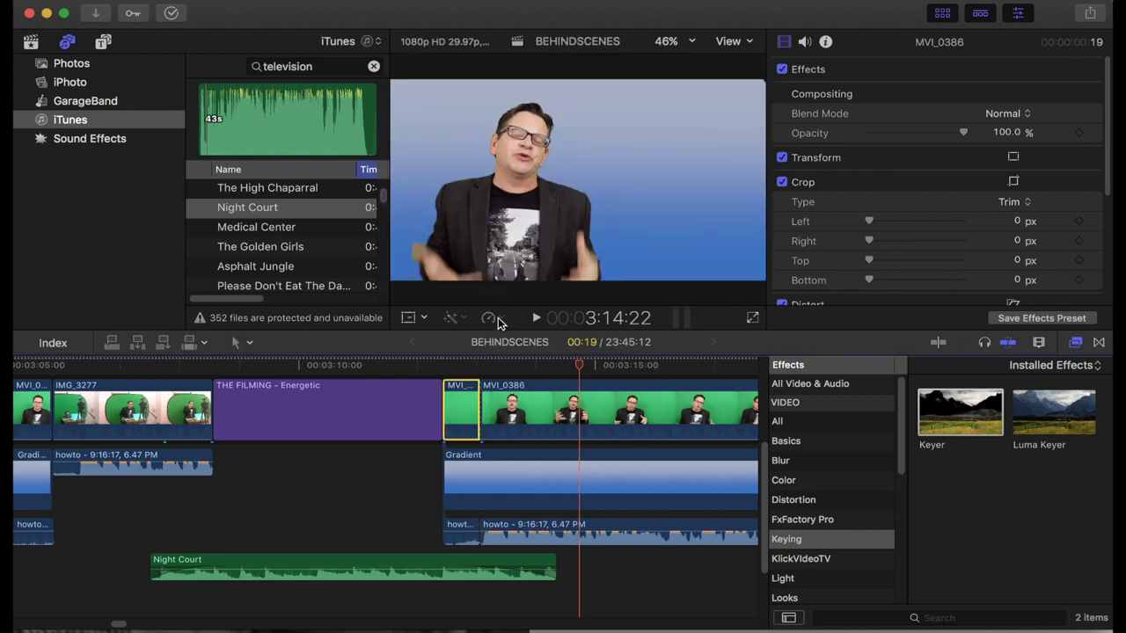
{"action": "left_click", "coordinate": [498, 320]}
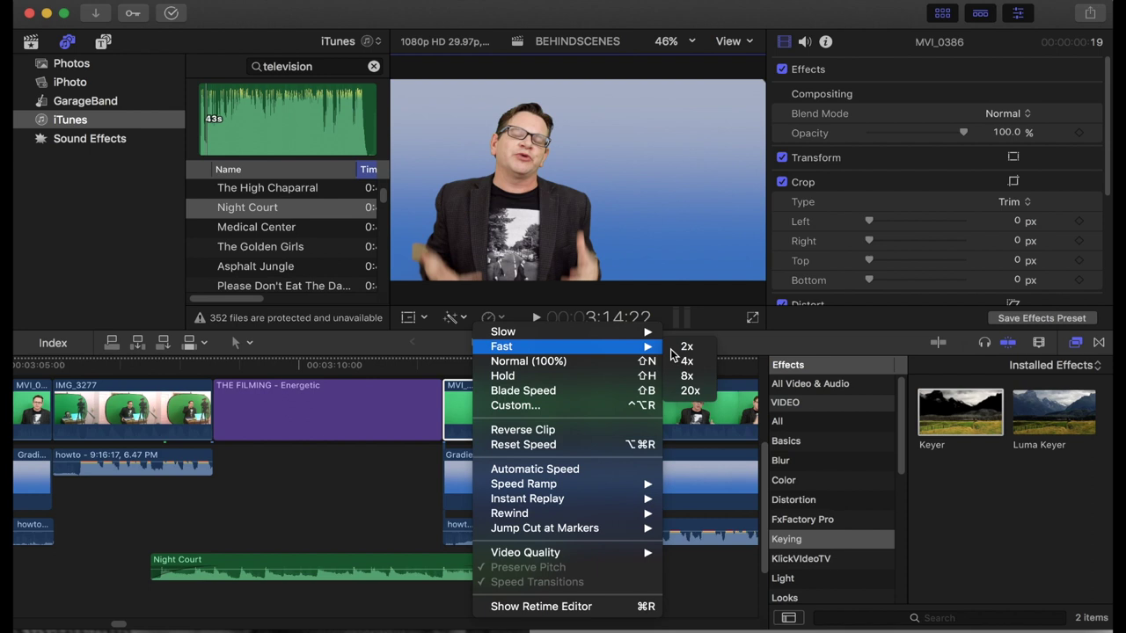
{"action": "left_click", "coordinate": [685, 347]}
{"action": "left_click", "coordinate": [455, 567]}
{"action": "key", "text": "Delete"}
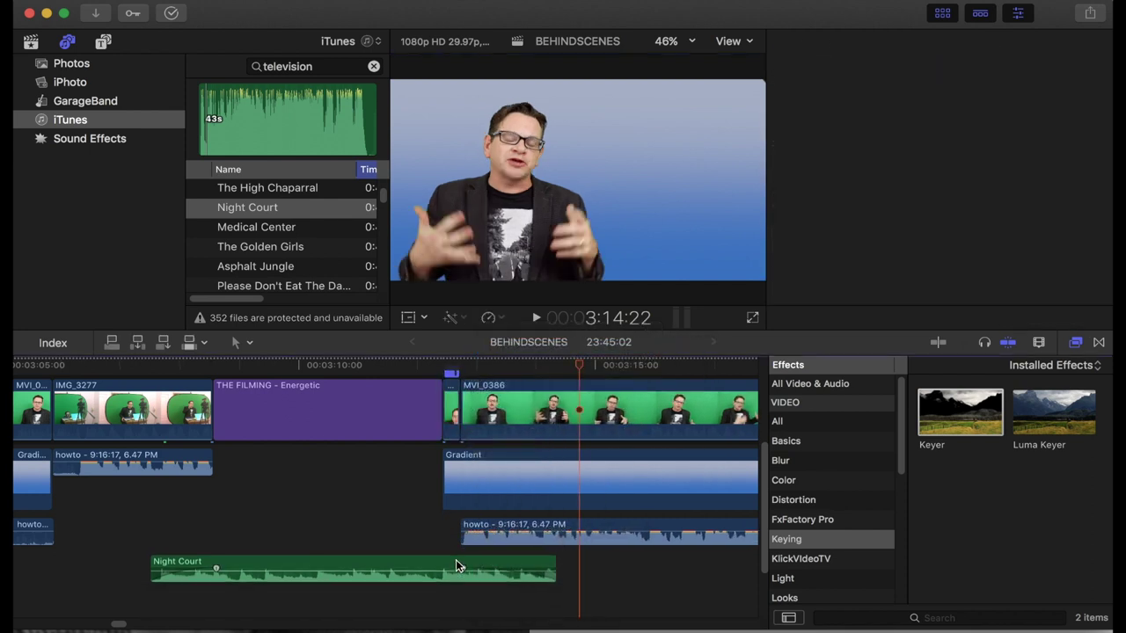
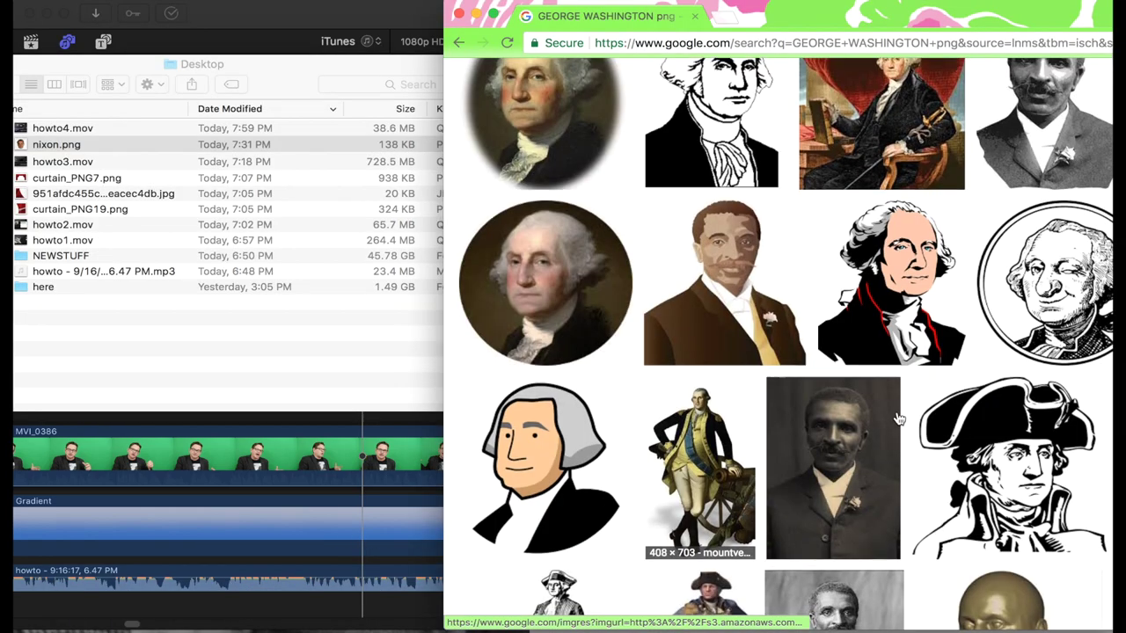
- Save the full-length George Washington with cannon image to the Desktop and place it above MVI_0386 at about 3:40
{"action": "scroll", "coordinate": [781, 432], "scroll_direction": "down", "scroll_amount": 3}
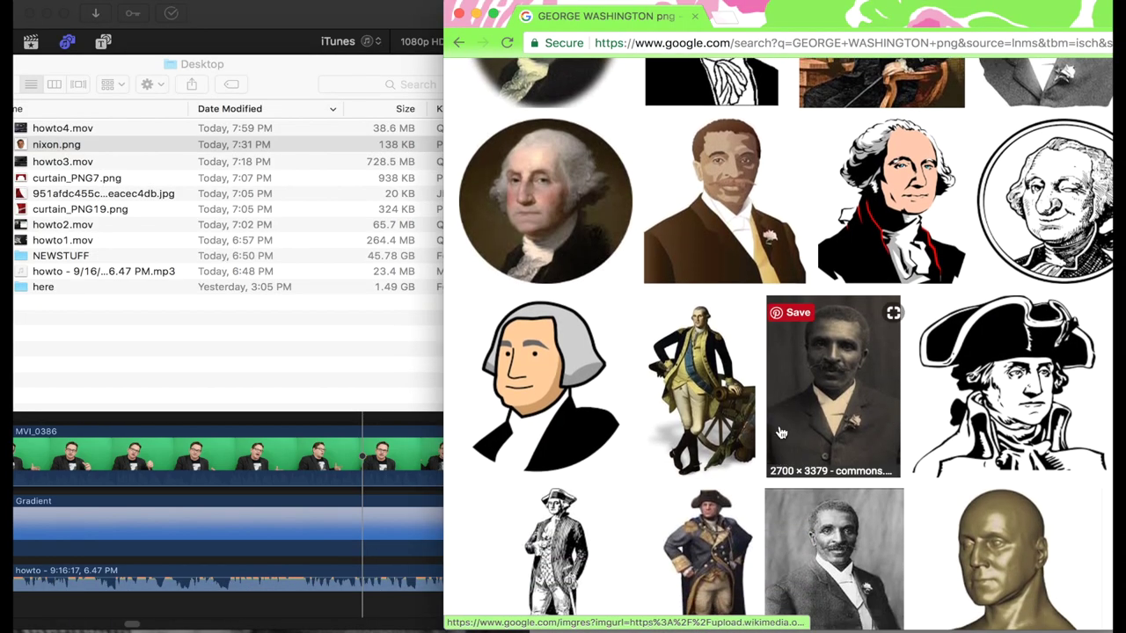
{"action": "left_click", "coordinate": [702, 387]}
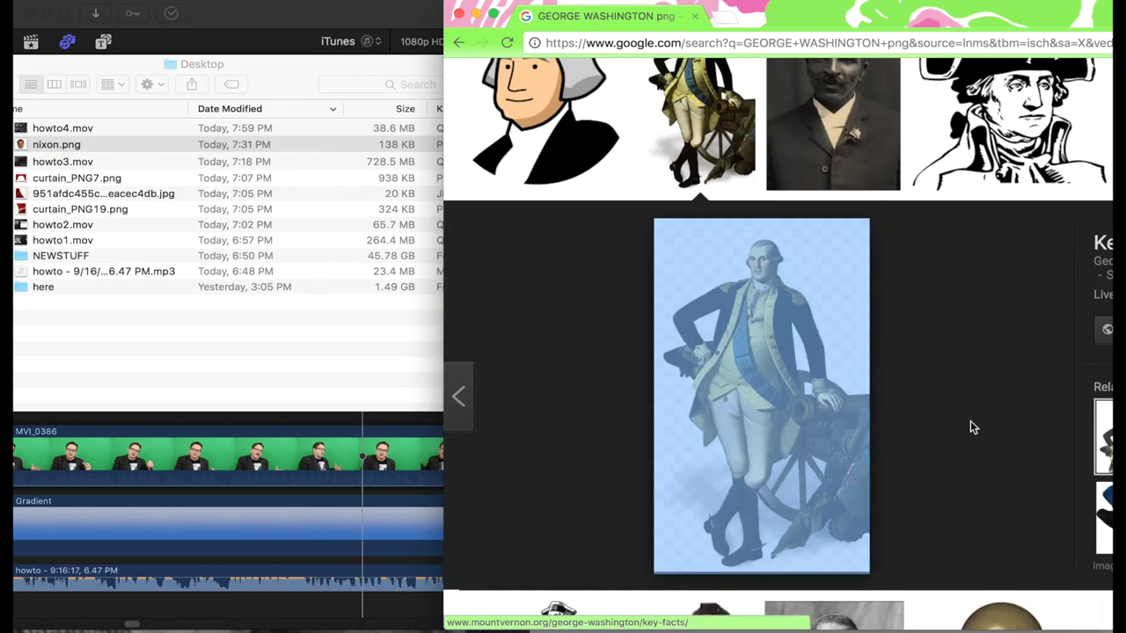
{"action": "left_click_drag", "start_coordinate": [843, 420], "coordinate": [354, 307]}
{"action": "left_click_drag", "start_coordinate": [92, 149], "coordinate": [413, 405]}
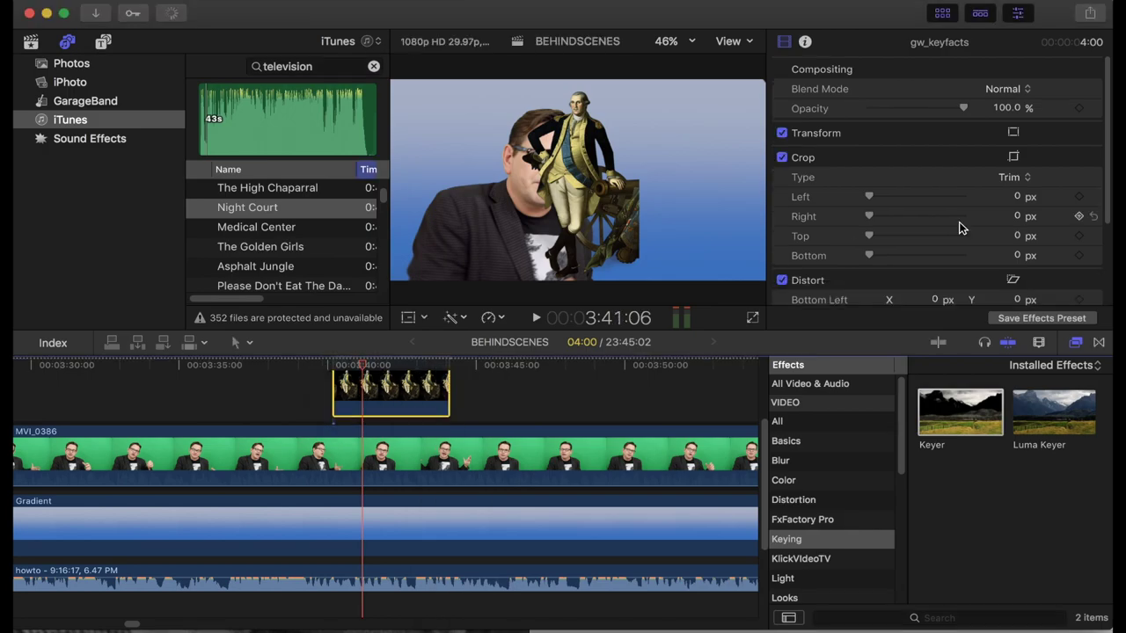
- Transform the George Washington image to stand beside the presenter, at about X 753 px and Y -35 px
{"action": "left_click", "coordinate": [1018, 136]}
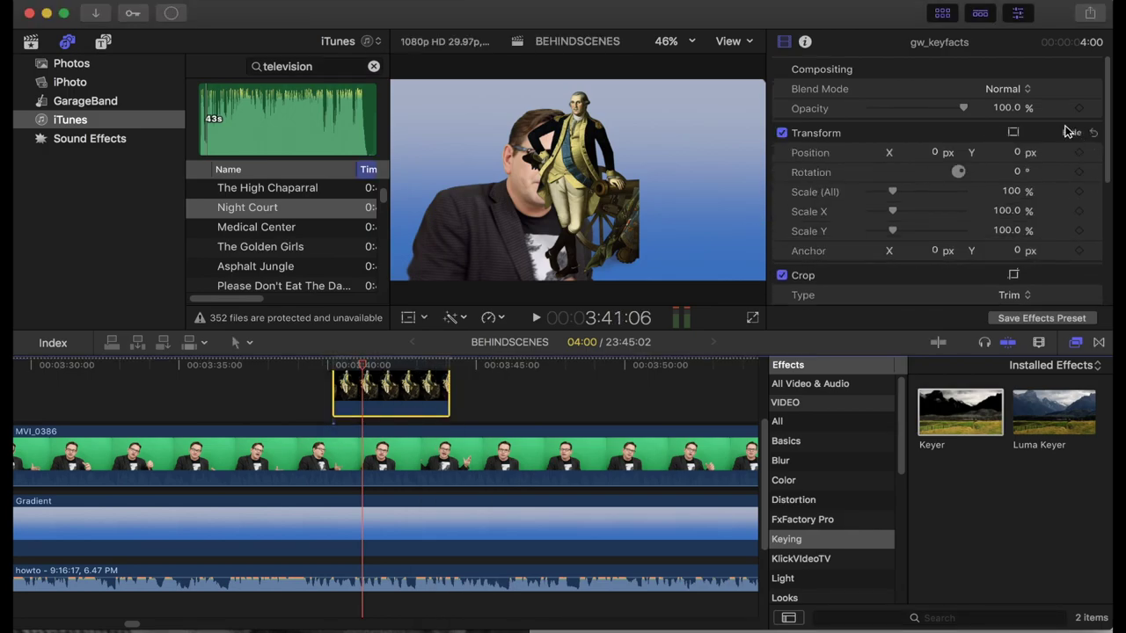
{"action": "left_click", "coordinate": [1016, 133]}
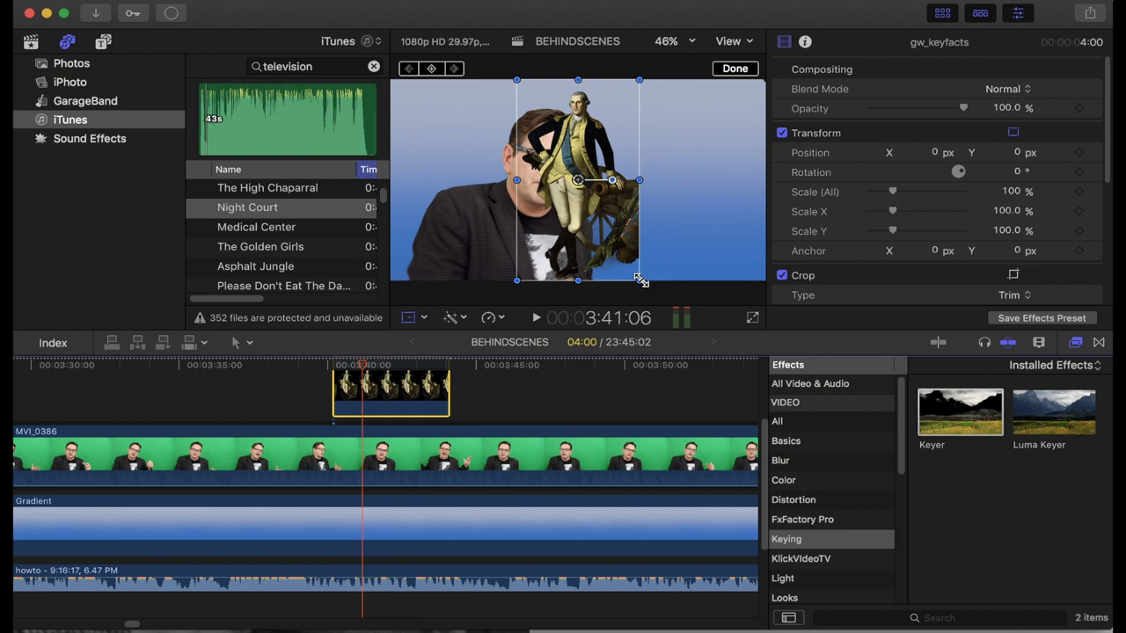
{"action": "left_click_drag", "start_coordinate": [589, 187], "coordinate": [739, 197]}
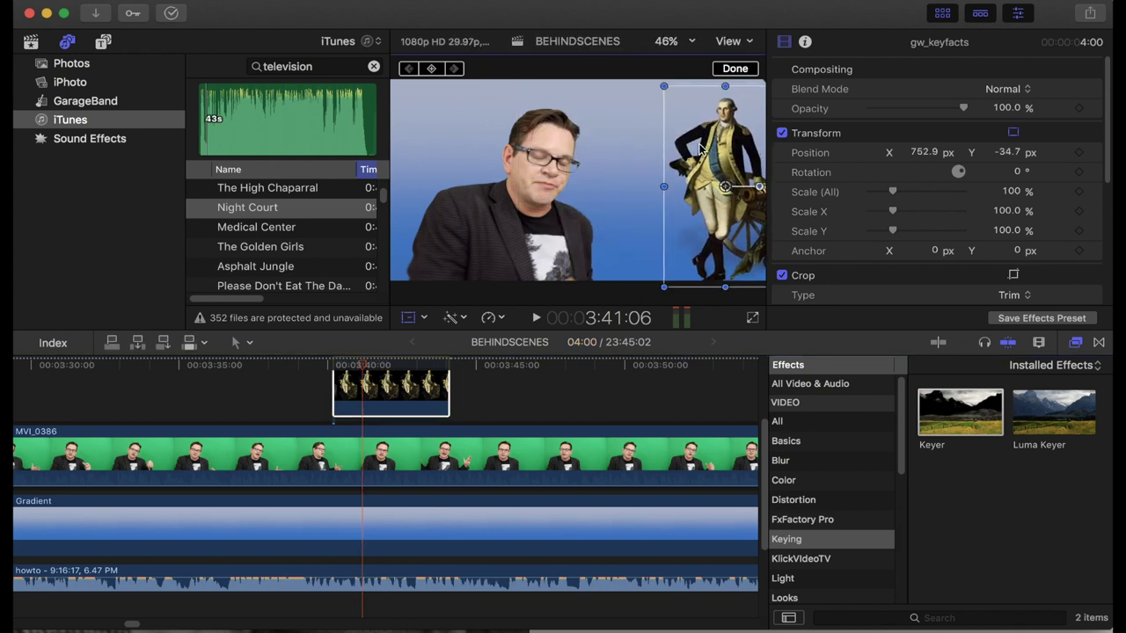
{"action": "left_click_drag", "start_coordinate": [662, 88], "coordinate": [662, 85]}
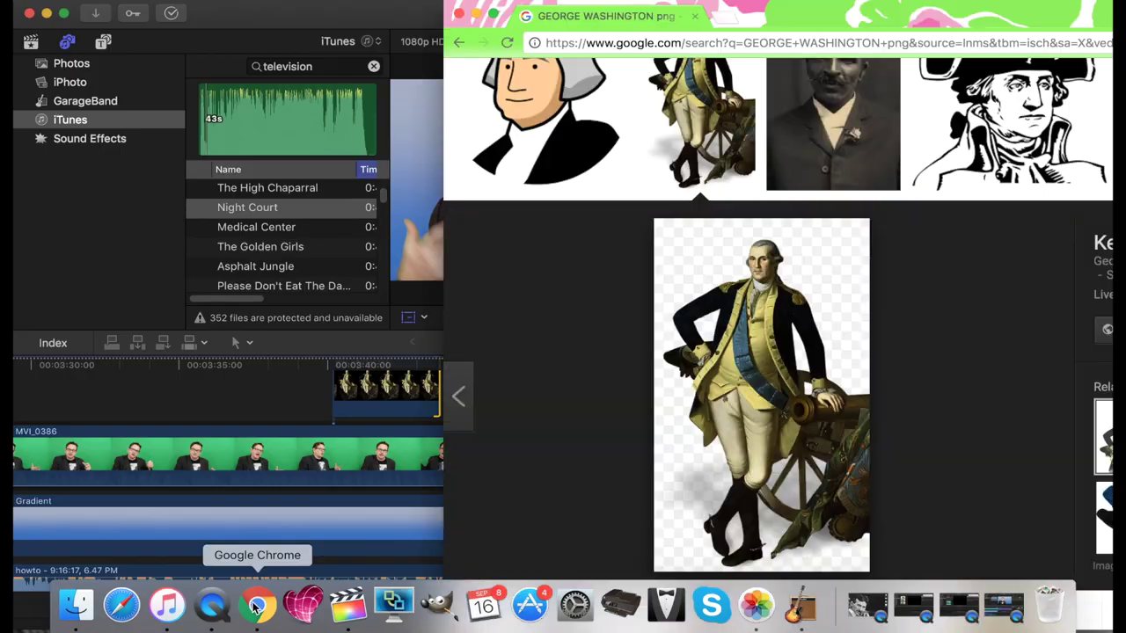
- Switch to Google Chrome and search Google Images for "crossing the delware"
{"action": "scroll", "coordinate": [703, 150], "scroll_direction": "up", "scroll_amount": 10}
{"action": "scroll", "coordinate": [713, 138], "scroll_direction": "down", "scroll_amount": 1}
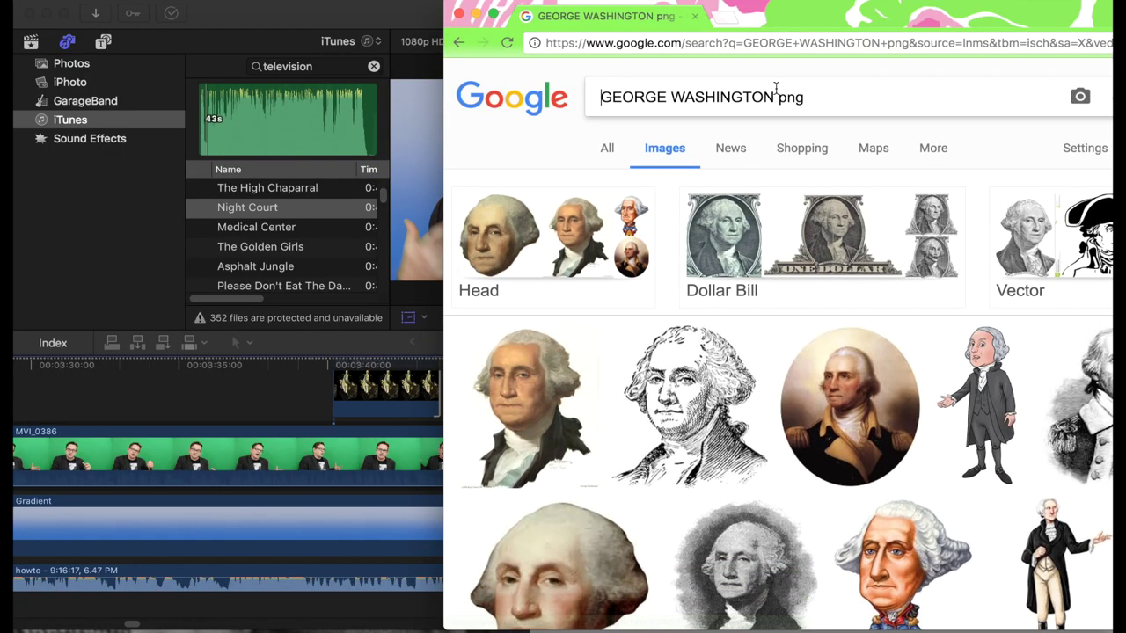
{"action": "triple_click", "coordinate": [830, 95]}
{"action": "type", "text": "crossi"}
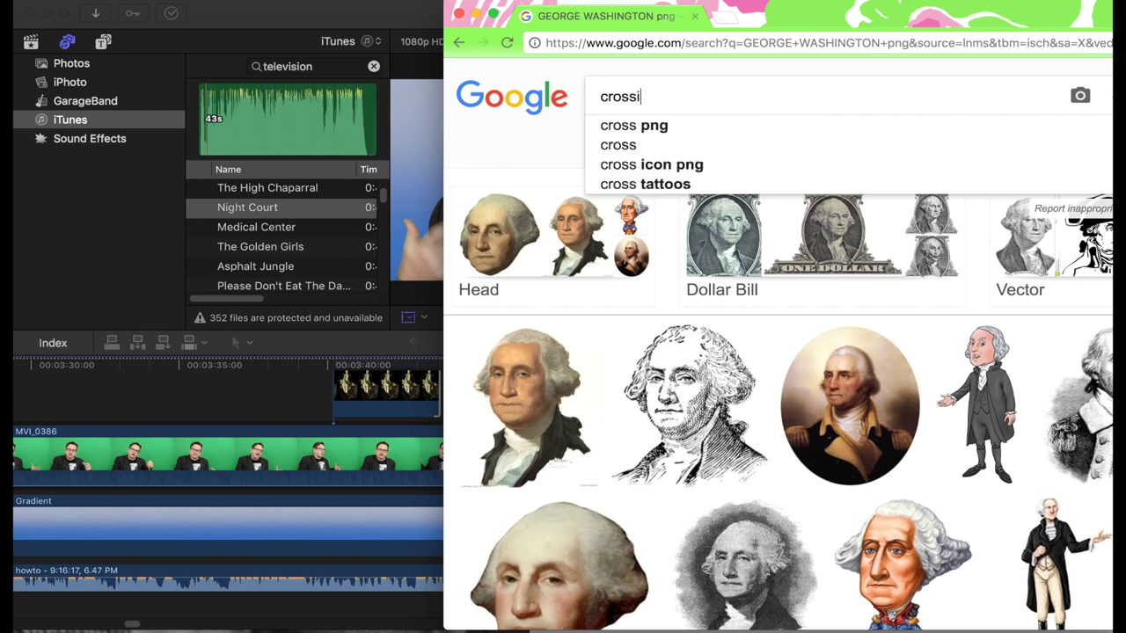
{"action": "type", "text": "ng the delware"}
{"action": "key", "text": "Return"}
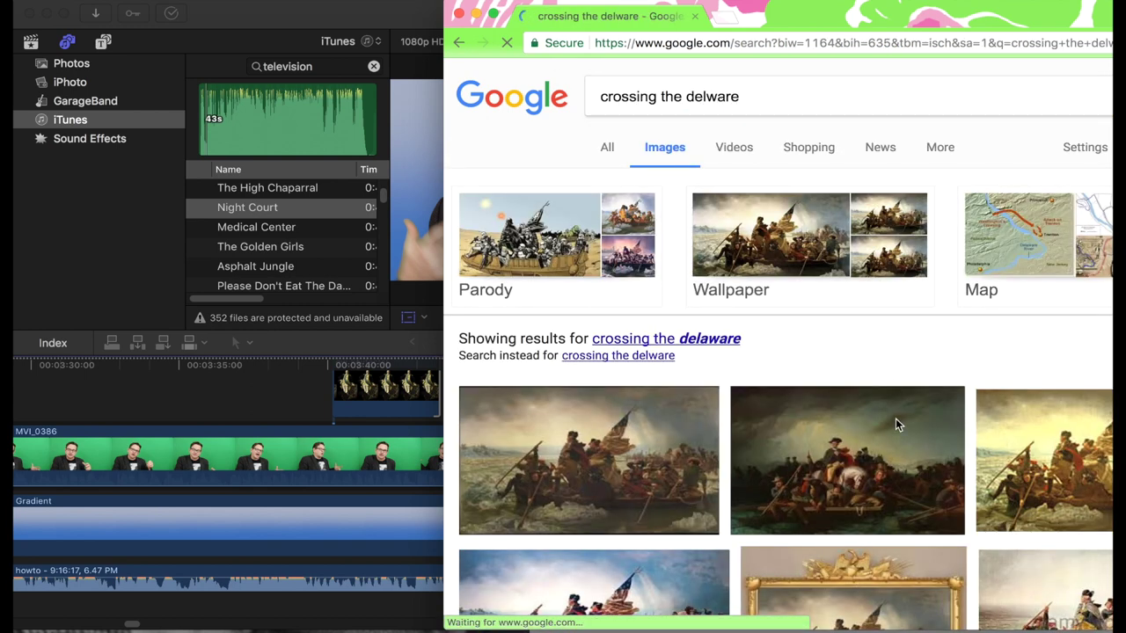
- Save the first Washington crossing the Delaware painting to the Desktop and place it beneath MVI_0386 at about 3:44
{"action": "scroll", "coordinate": [895, 417], "scroll_direction": "down", "scroll_amount": 4}
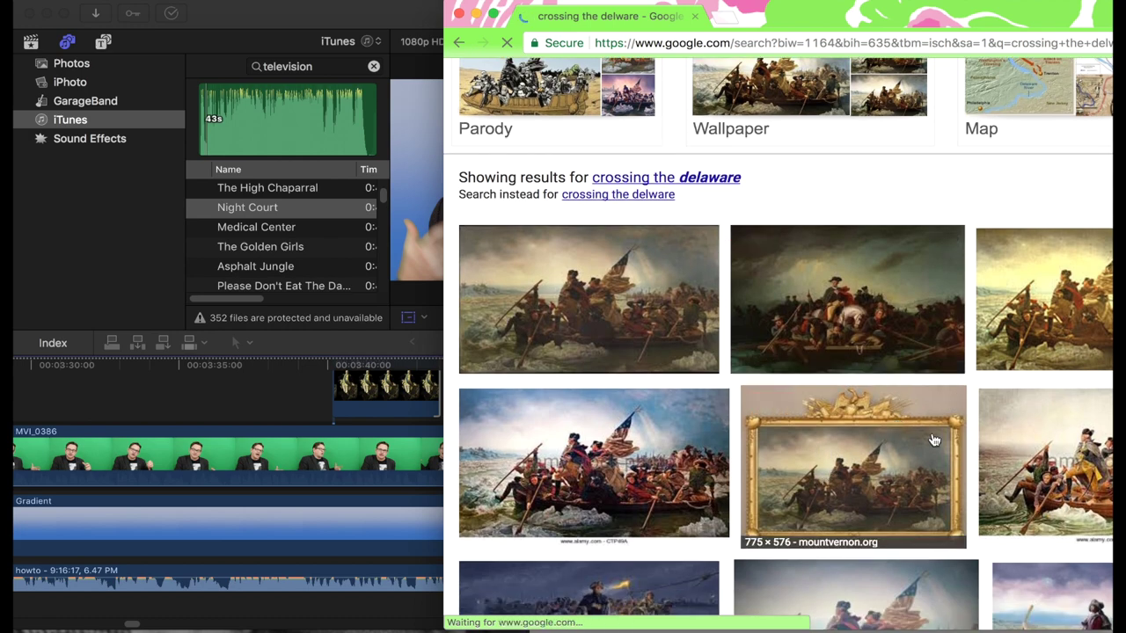
{"action": "left_click", "coordinate": [655, 313]}
{"action": "mouse_move", "coordinate": [79, 624]}
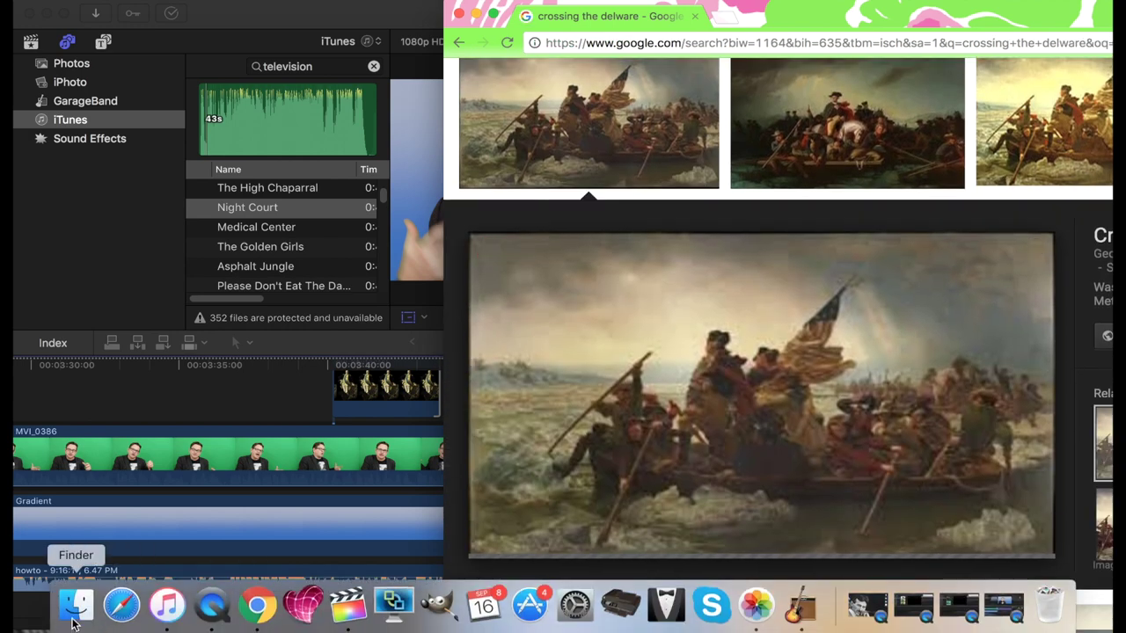
{"action": "left_click", "coordinate": [65, 607]}
{"action": "left_click", "coordinate": [823, 223]}
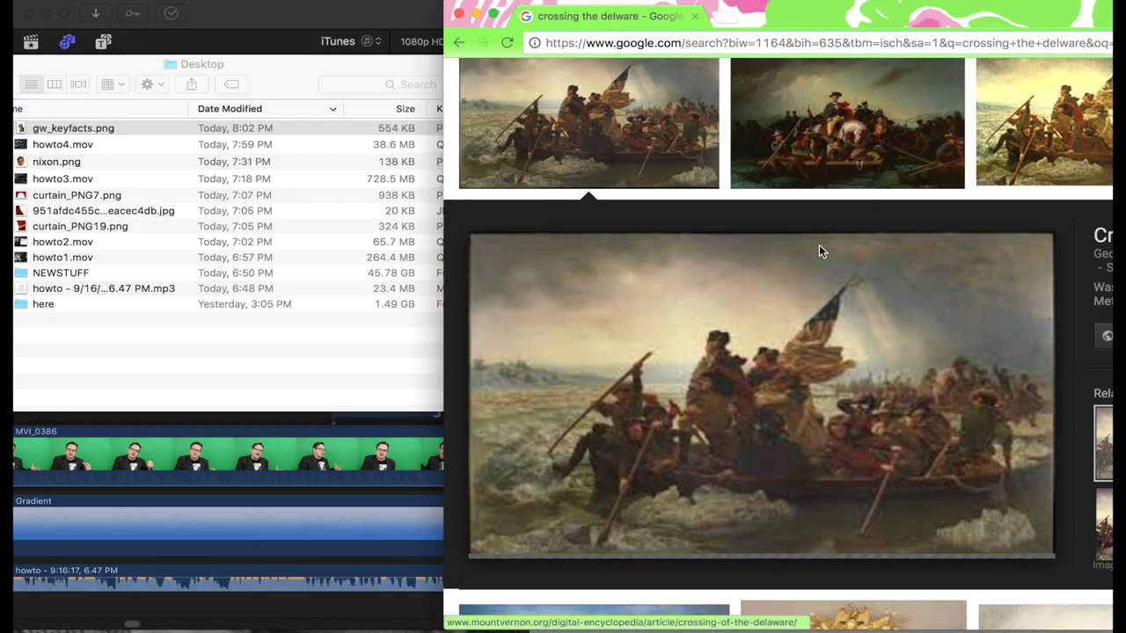
{"action": "mouse_move", "coordinate": [727, 360]}
{"action": "left_mouse_down"}
{"action": "mouse_move", "coordinate": [314, 340]}
{"action": "mouse_move", "coordinate": [132, 188]}
{"action": "left_mouse_up"}
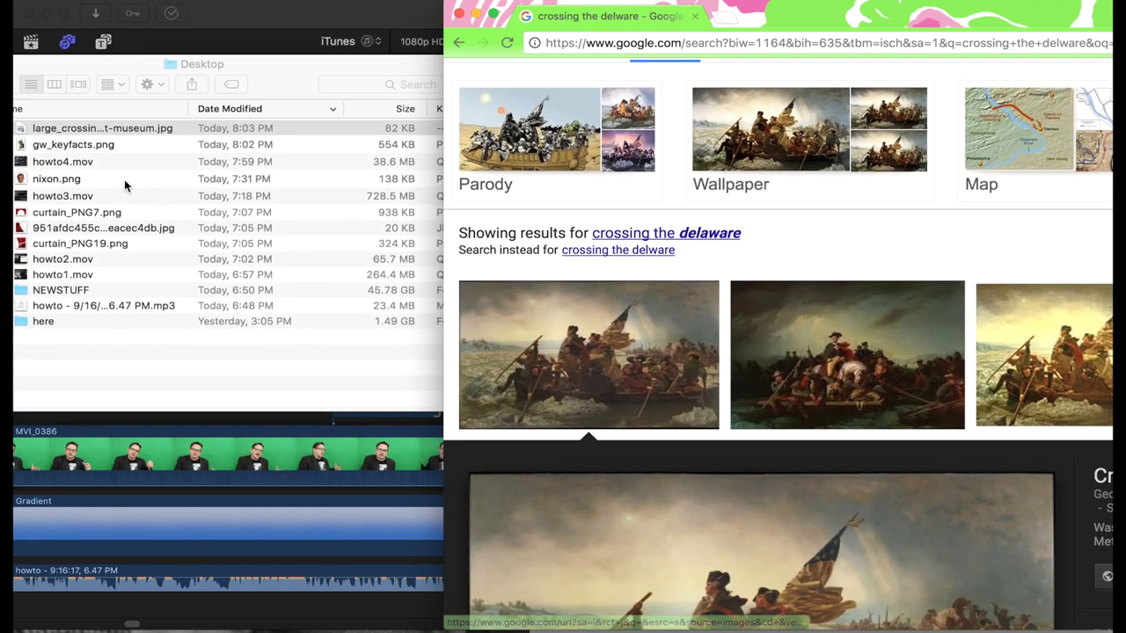
{"action": "mouse_move", "coordinate": [121, 147]}
{"action": "left_mouse_down"}
{"action": "mouse_move", "coordinate": [339, 521]}
{"action": "mouse_move", "coordinate": [340, 498]}
{"action": "mouse_move", "coordinate": [386, 549]}
{"action": "mouse_move", "coordinate": [516, 539]}
{"action": "left_mouse_up"}
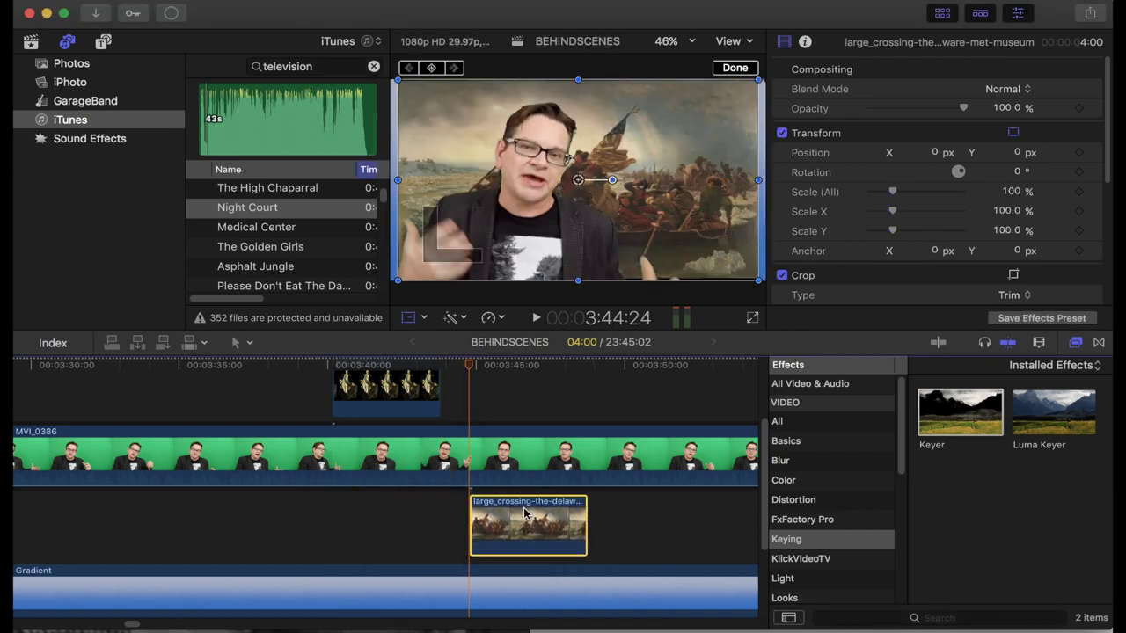
- Transform the Delaware painting to fill the background, scaled to about 159% at about X 245 px and Y -20 px
{"action": "left_click_drag", "start_coordinate": [394, 280], "coordinate": [337, 330]}
{"action": "left_click_drag", "start_coordinate": [569, 189], "coordinate": [625, 191]}
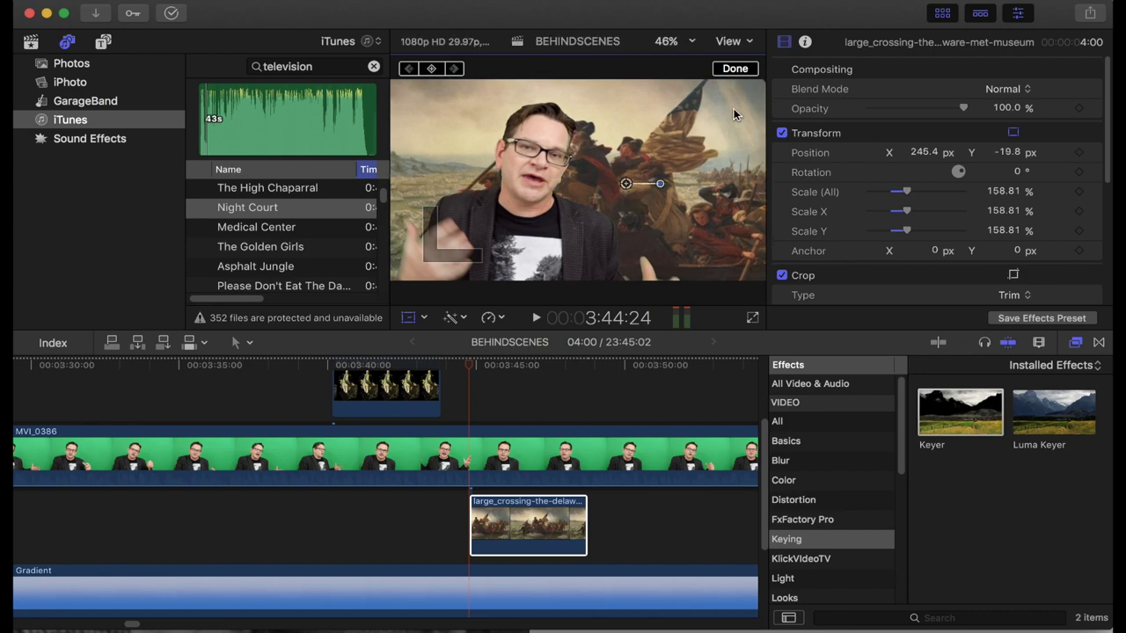
{"action": "left_click", "coordinate": [735, 69]}
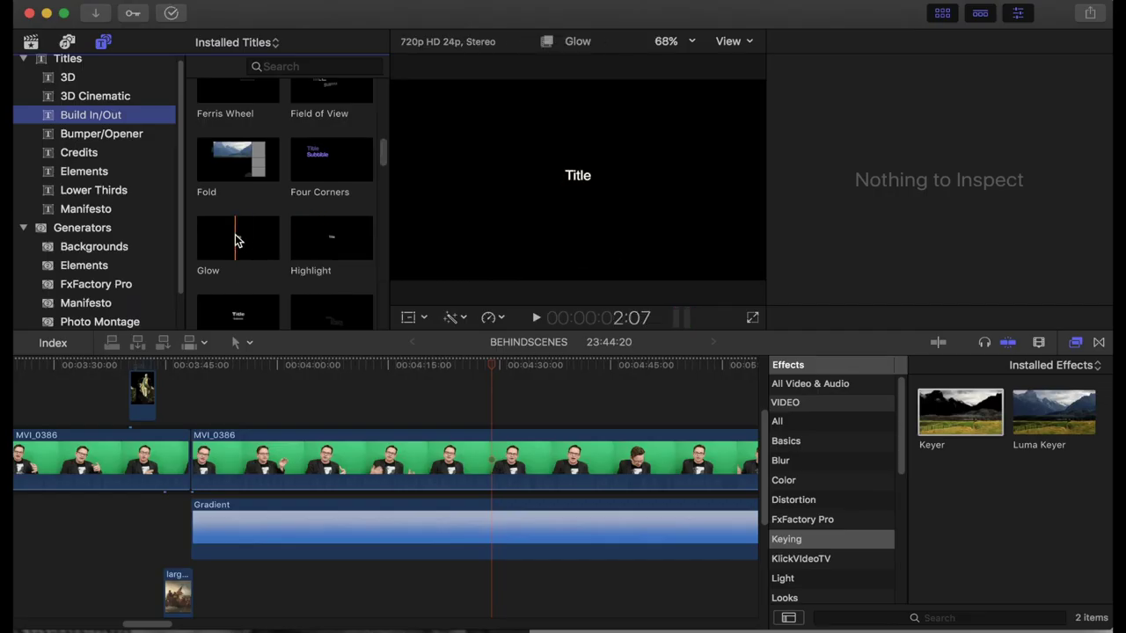
- Add an Energetic title from Build In/Out above MVI_0386 at about 4:26 and make it read "TEXT"
{"action": "scroll", "coordinate": [235, 241], "scroll_direction": "up", "scroll_amount": 10}
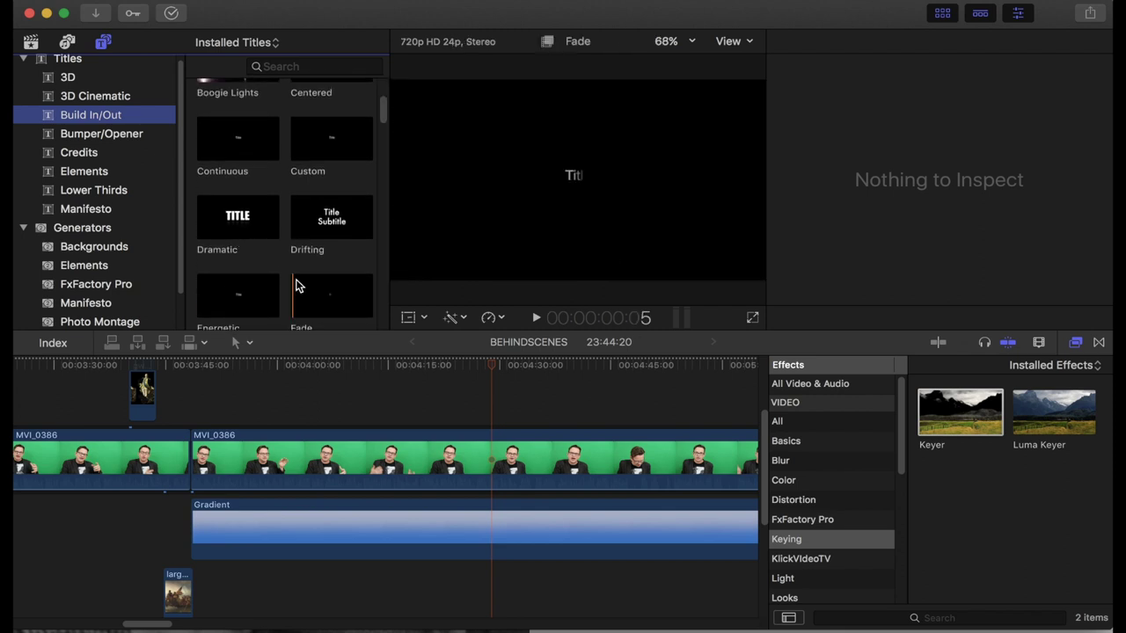
{"action": "left_click_drag", "start_coordinate": [227, 293], "coordinate": [483, 409]}
{"action": "double_click", "coordinate": [490, 415]}
{"action": "type", "text": "TEXT"}
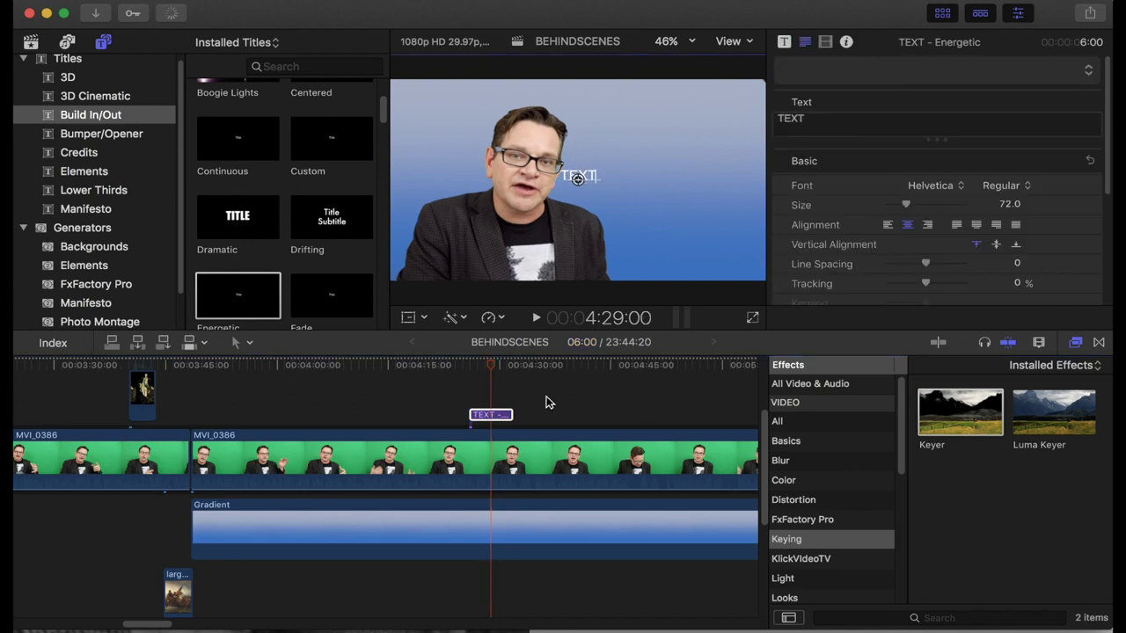
- Move the TEXT title to the upper right of the frame and set it in Meloriac at size 270
{"action": "left_click_drag", "start_coordinate": [934, 204], "coordinate": [940, 204]}
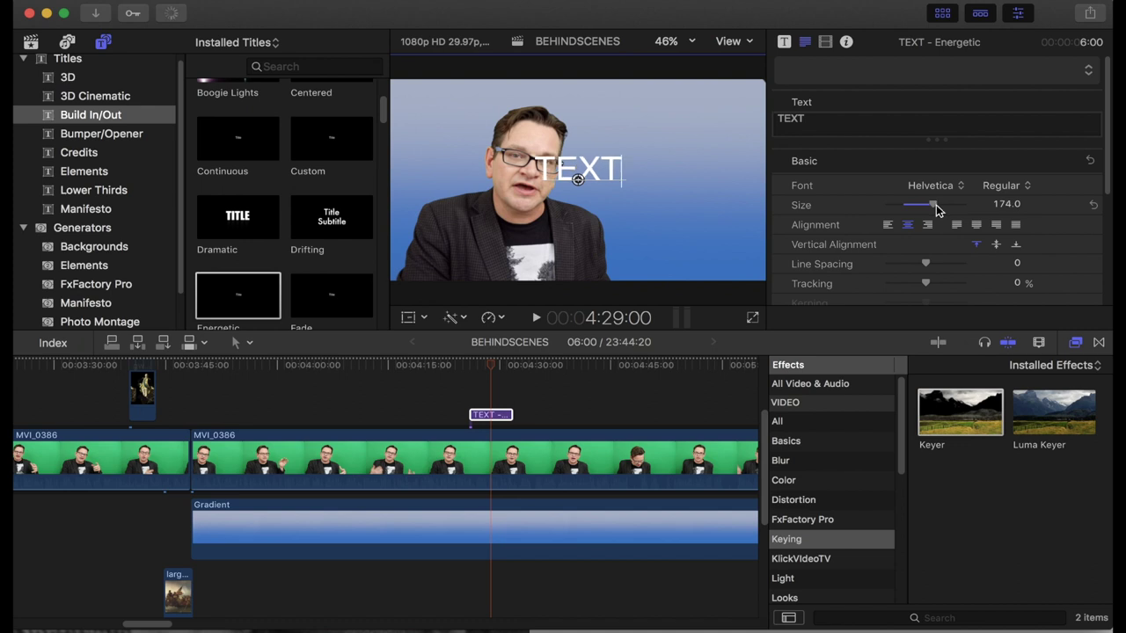
{"action": "left_click_drag", "start_coordinate": [578, 179], "coordinate": [661, 133]}
{"action": "left_click", "coordinate": [789, 120]}
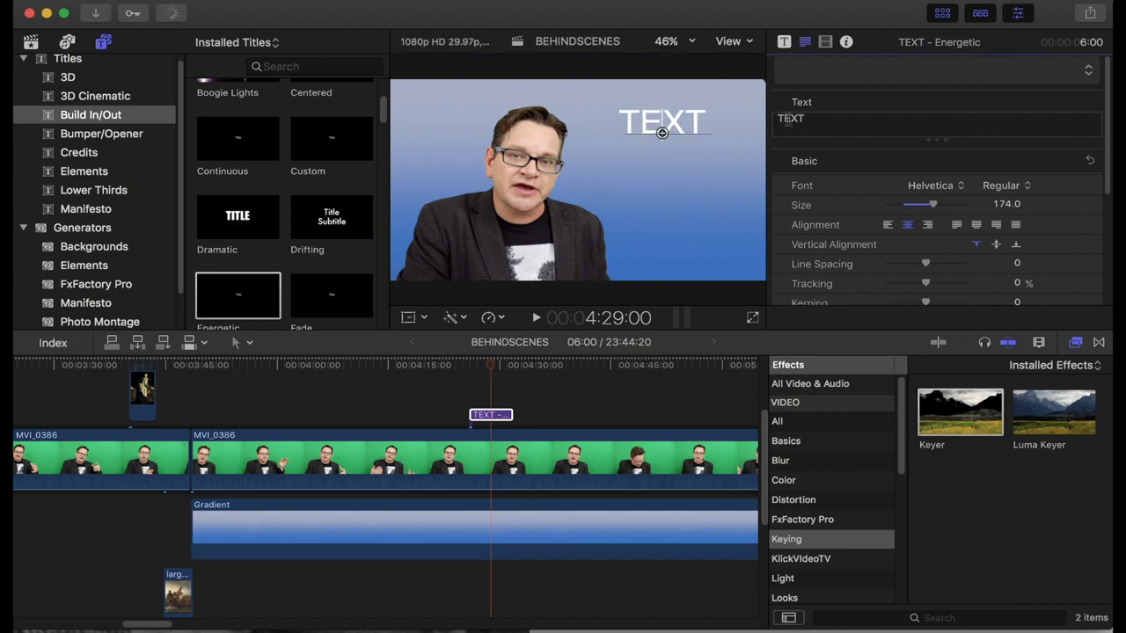
{"action": "key", "text": "super+a"}
{"action": "left_click", "coordinate": [949, 185]}
{"action": "scroll", "coordinate": [941, 227], "scroll_direction": "down", "scroll_amount": 10}
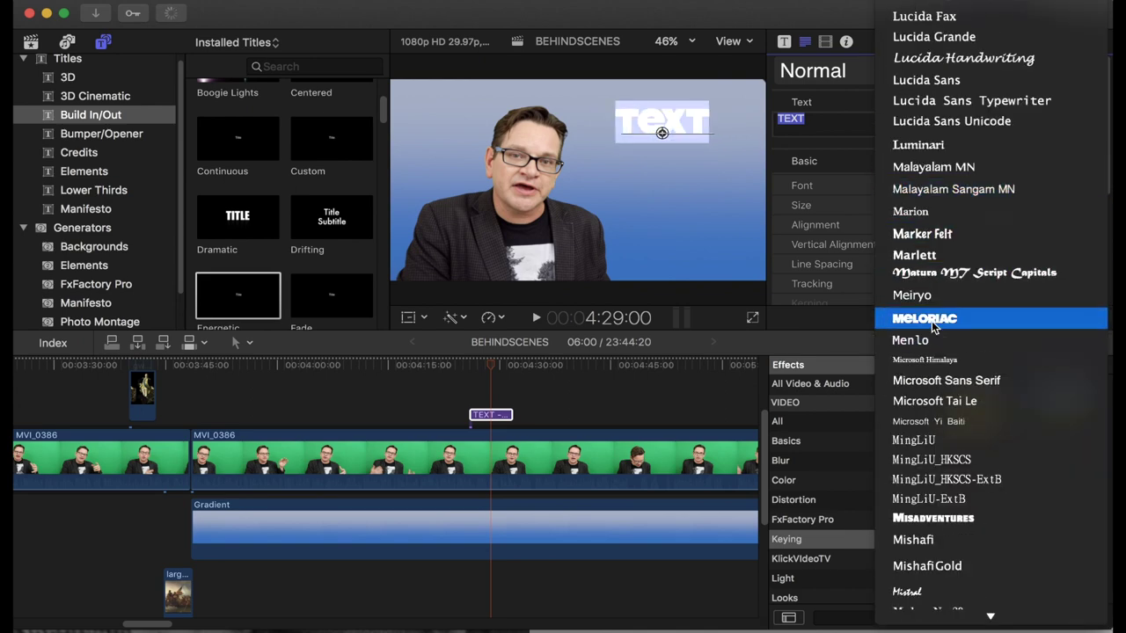
{"action": "key", "text": "Escape"}
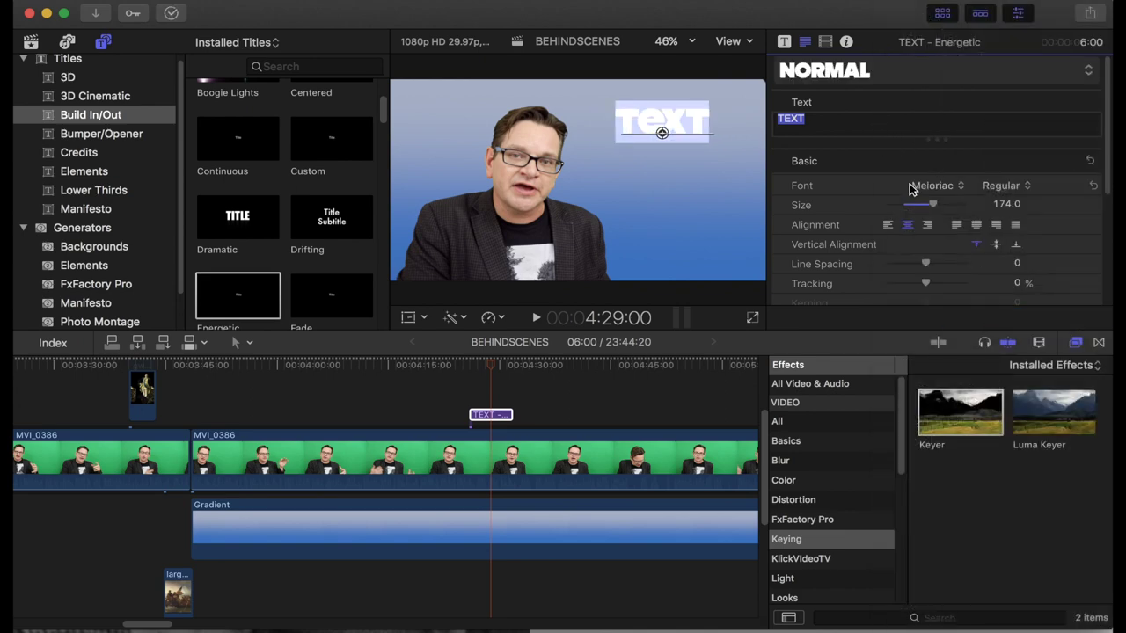
{"action": "left_click_drag", "start_coordinate": [955, 204], "coordinate": [979, 202]}
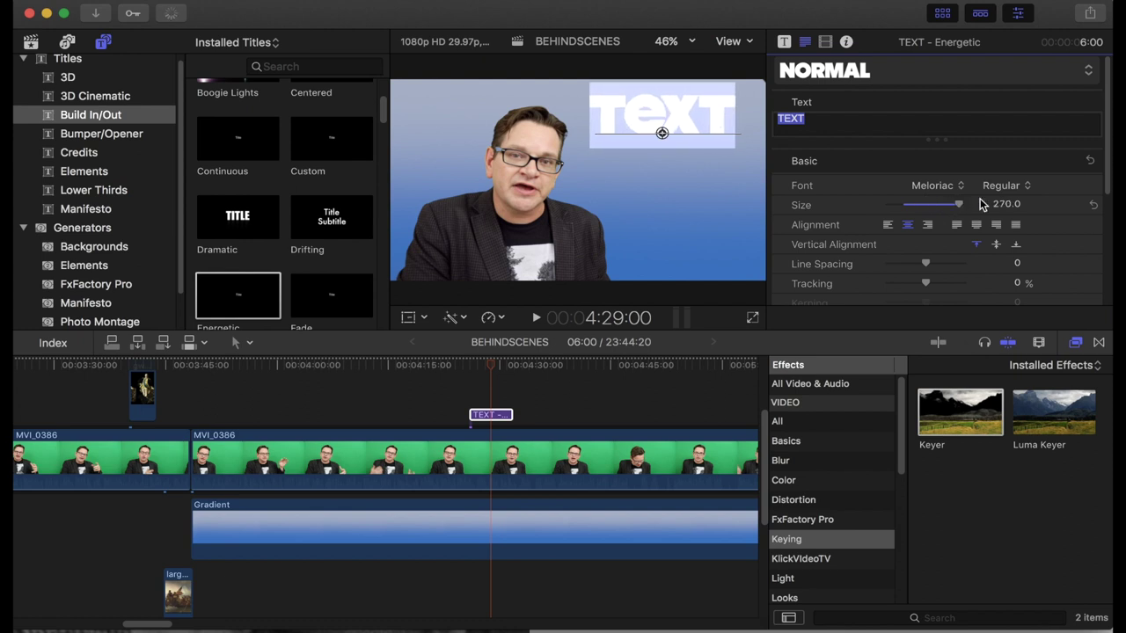
- Change the face color of the whole TEXT title to black
{"action": "scroll", "coordinate": [980, 202], "scroll_direction": "down", "scroll_amount": 5}
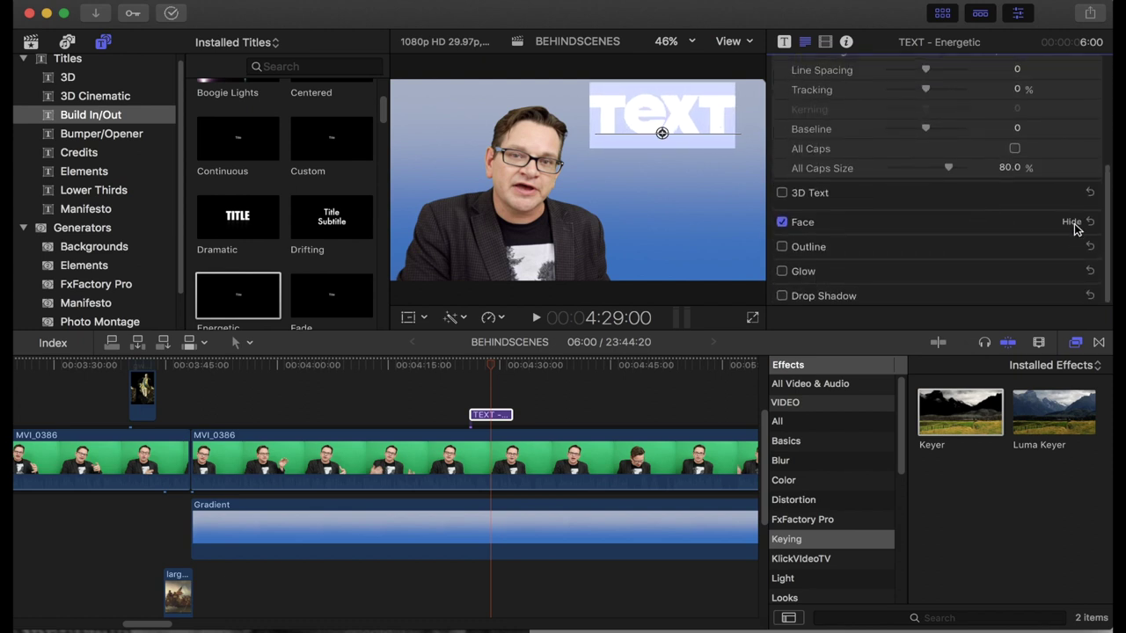
{"action": "left_click", "coordinate": [1071, 223]}
{"action": "left_click", "coordinate": [1003, 262]}
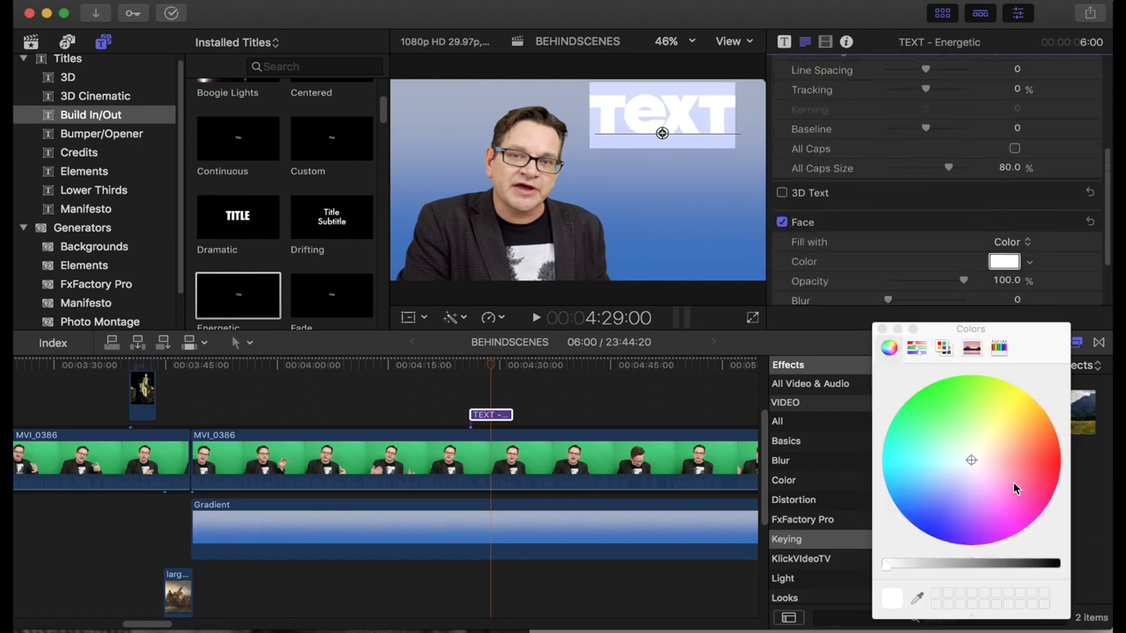
{"action": "left_click", "coordinate": [1058, 564]}
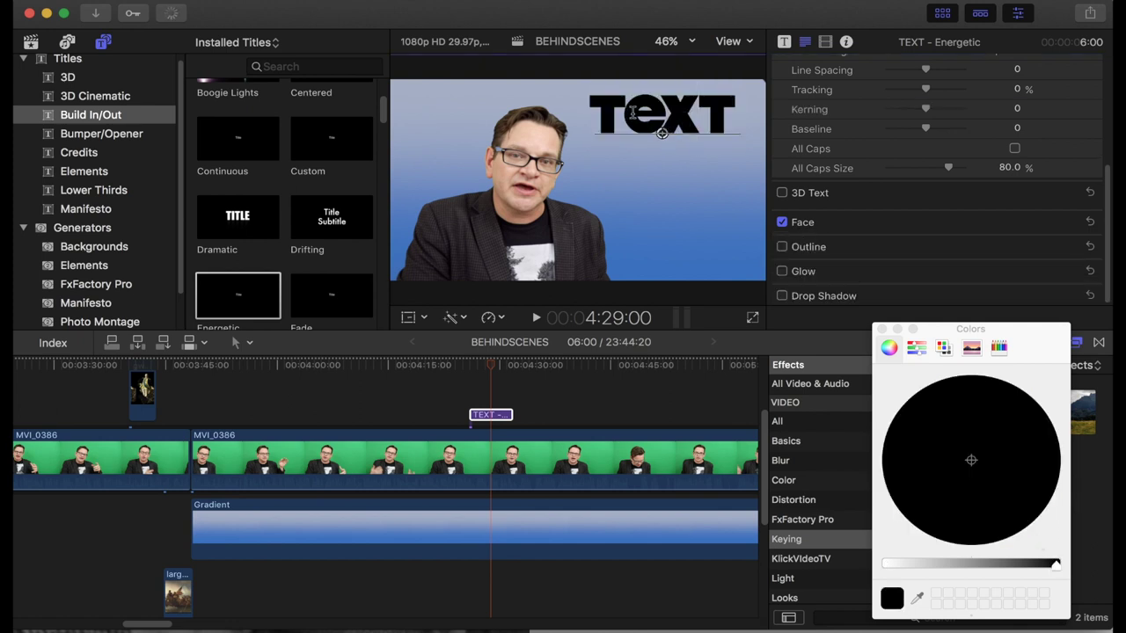
- Recolor only the middle letters "EX" of the title's face to red
{"action": "left_click_drag", "start_coordinate": [624, 121], "coordinate": [692, 124]}
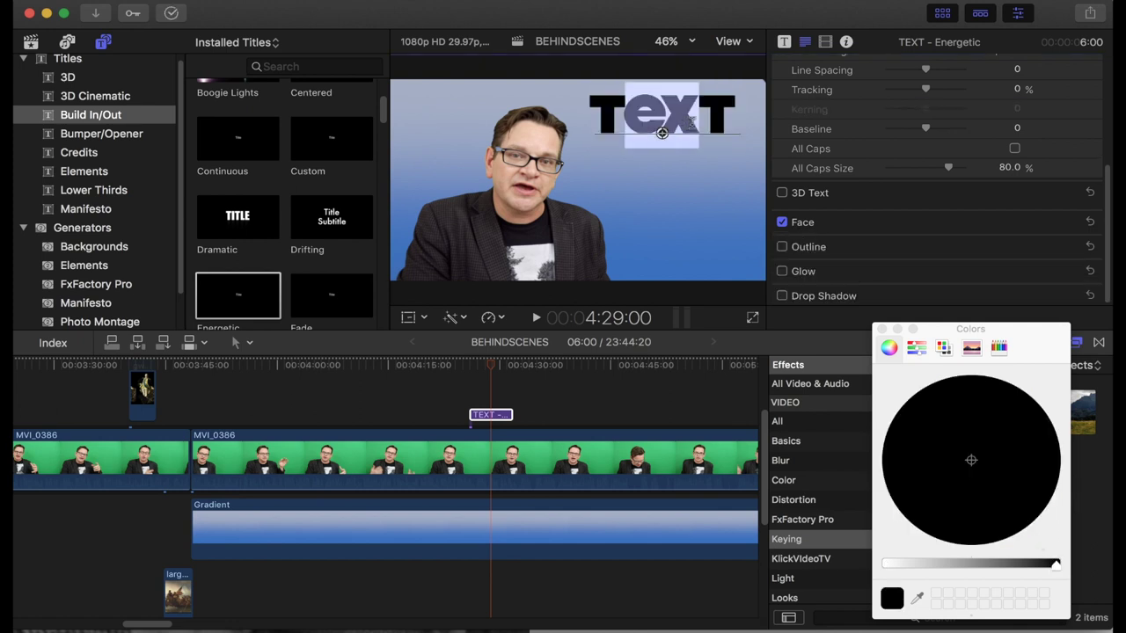
{"action": "left_click", "coordinate": [1071, 223]}
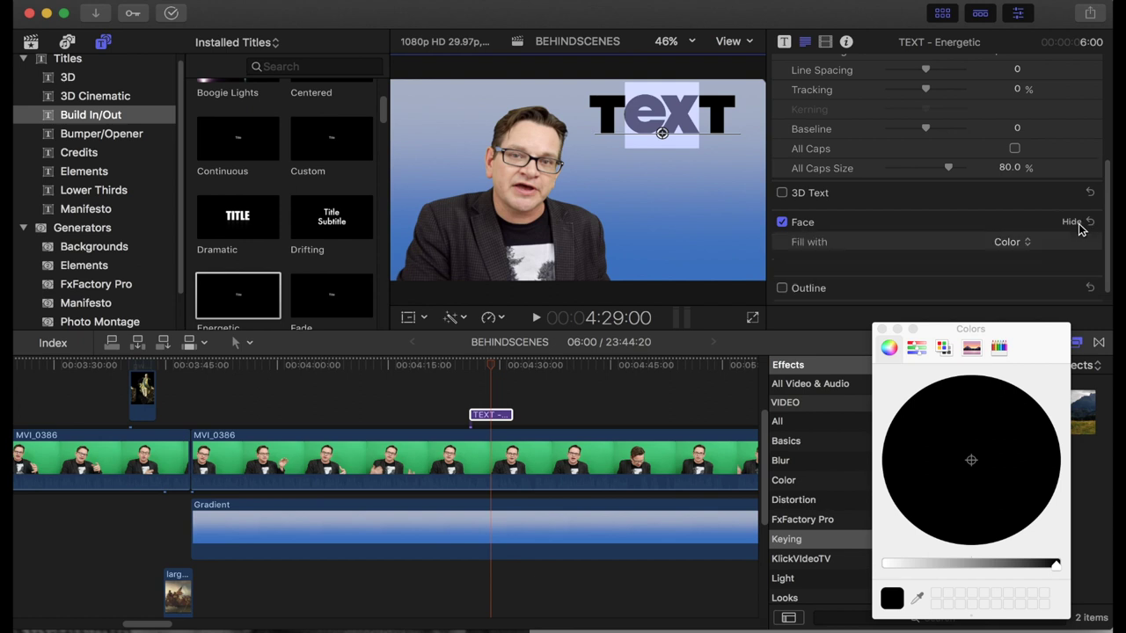
{"action": "left_click", "coordinate": [883, 567]}
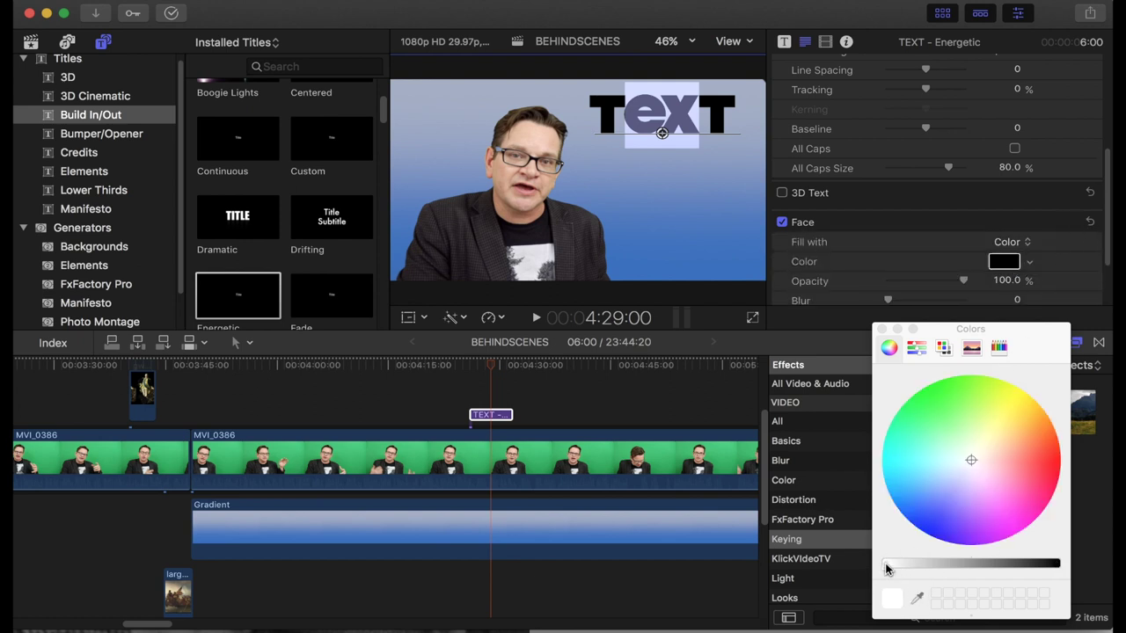
{"action": "left_click", "coordinate": [1049, 453]}
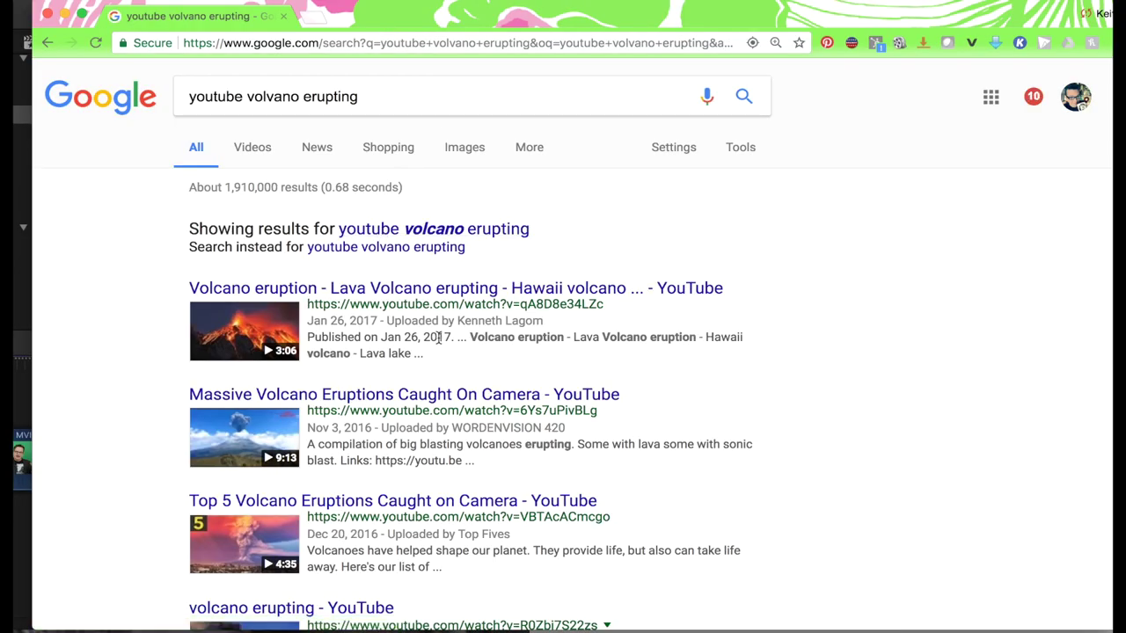
- In Google Chrome, open the YouTube video "volcano erupting", preview it from 0:23 and copy its link
{"action": "scroll", "coordinate": [439, 337], "scroll_direction": "down", "scroll_amount": 5}
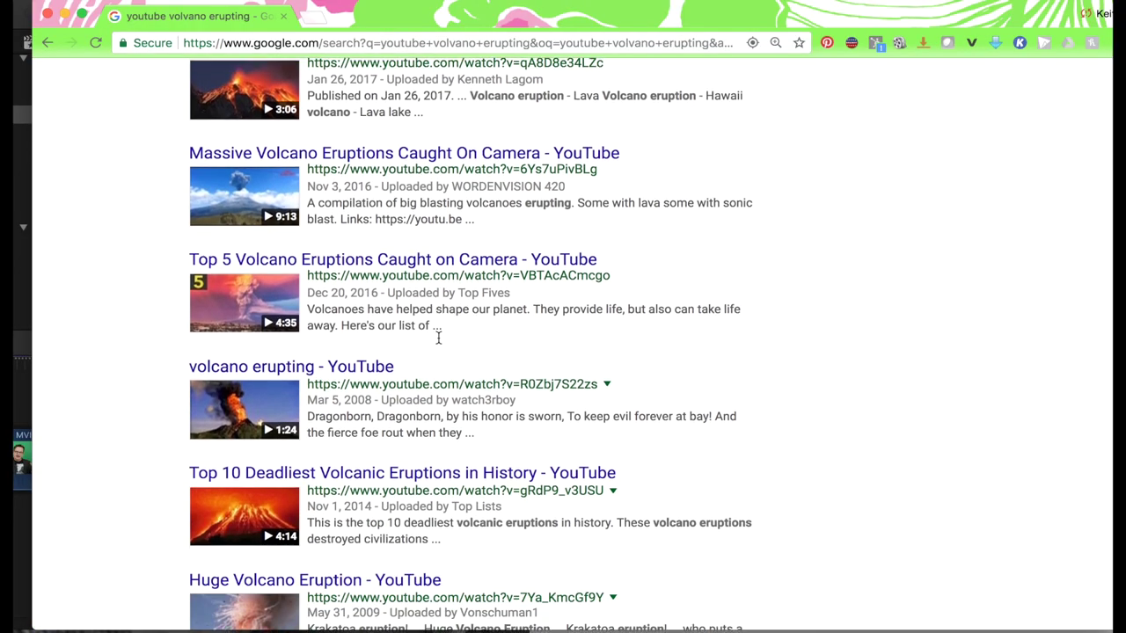
{"action": "left_click", "coordinate": [343, 356]}
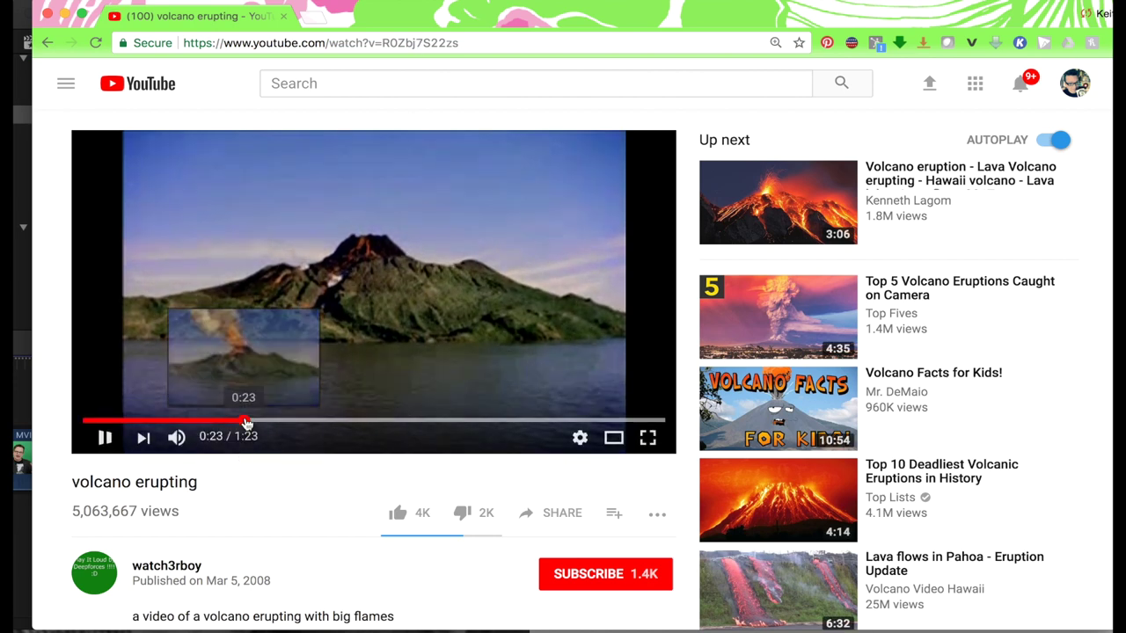
{"action": "left_click", "coordinate": [246, 421]}
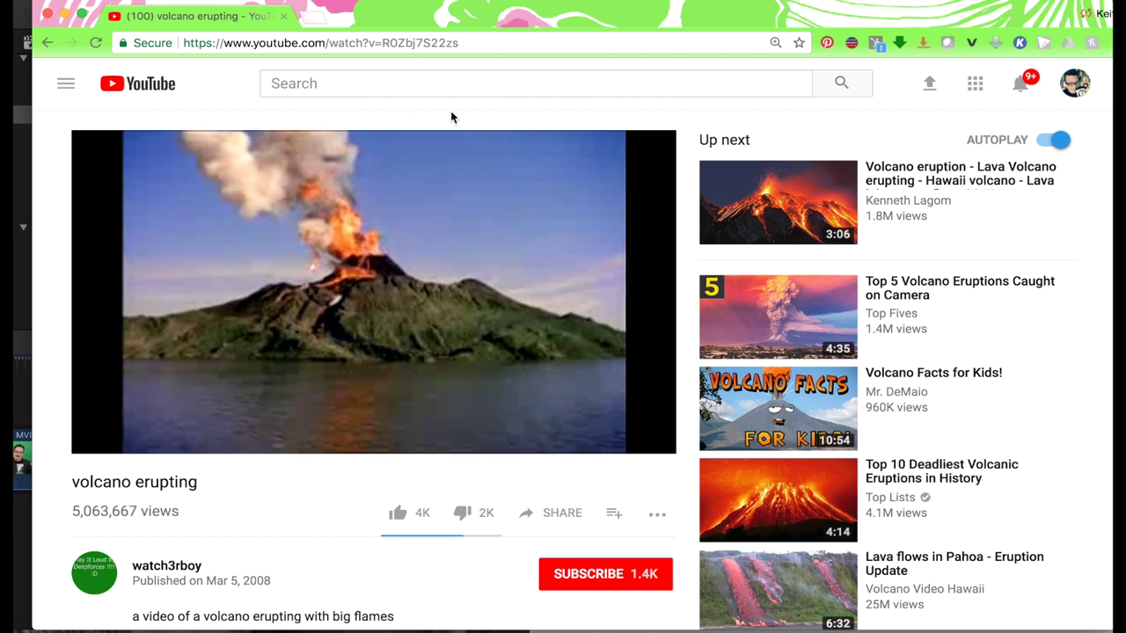
{"action": "left_click", "coordinate": [413, 35]}
{"action": "key", "text": "super+c"}
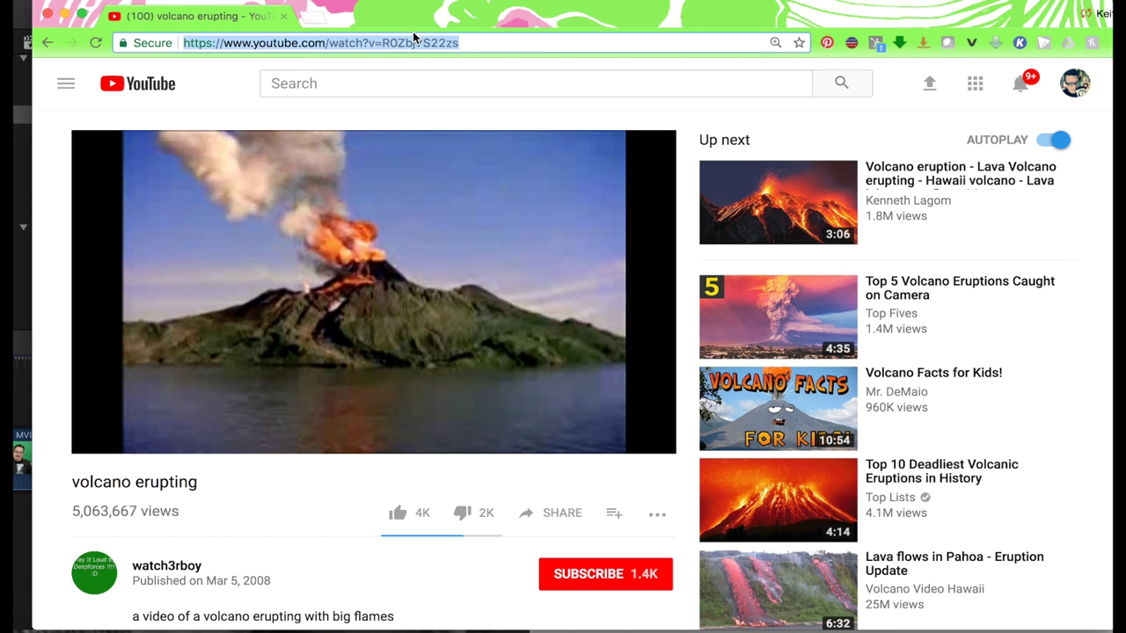
- Search Google for "youtube converter" and open the convert2mp3.net site
{"action": "type", "text": "youtube convert"}
{"action": "key", "text": "Return"}
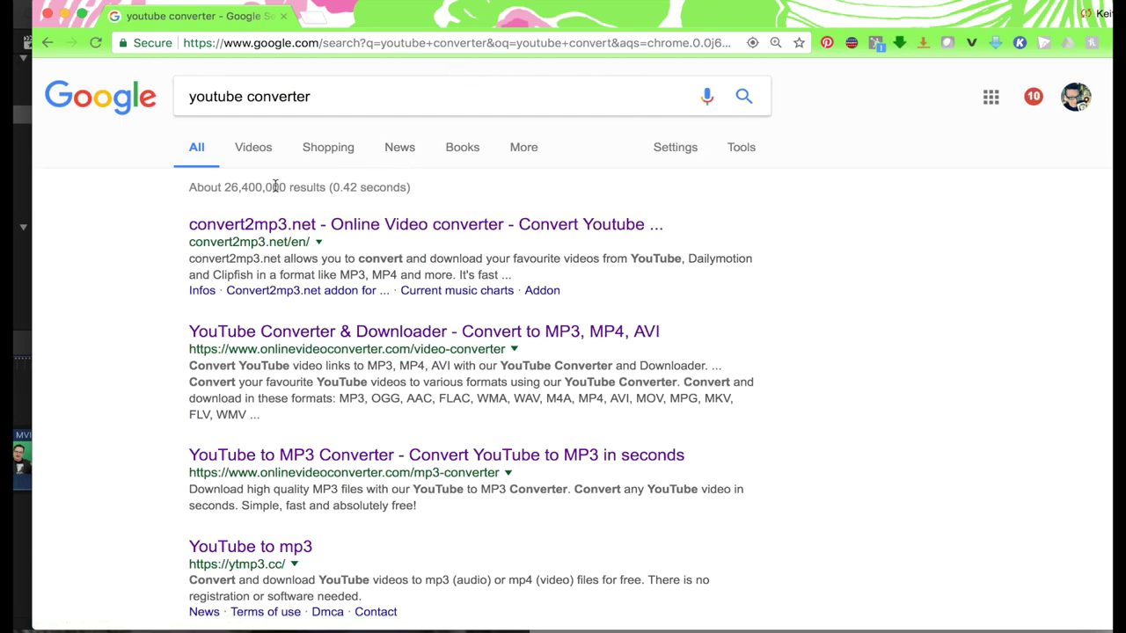
{"action": "left_click", "coordinate": [294, 227]}
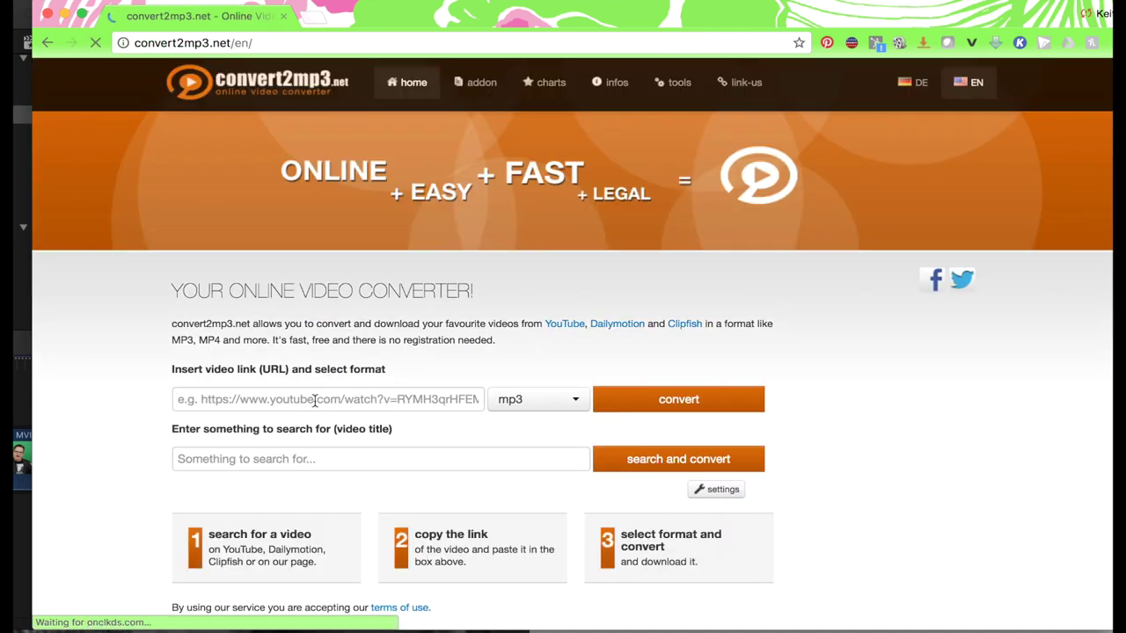
- Convert the copied YouTube link to mp4 and download the resulting volcano video
{"action": "left_click", "coordinate": [314, 400]}
{"action": "key", "text": "super+v"}
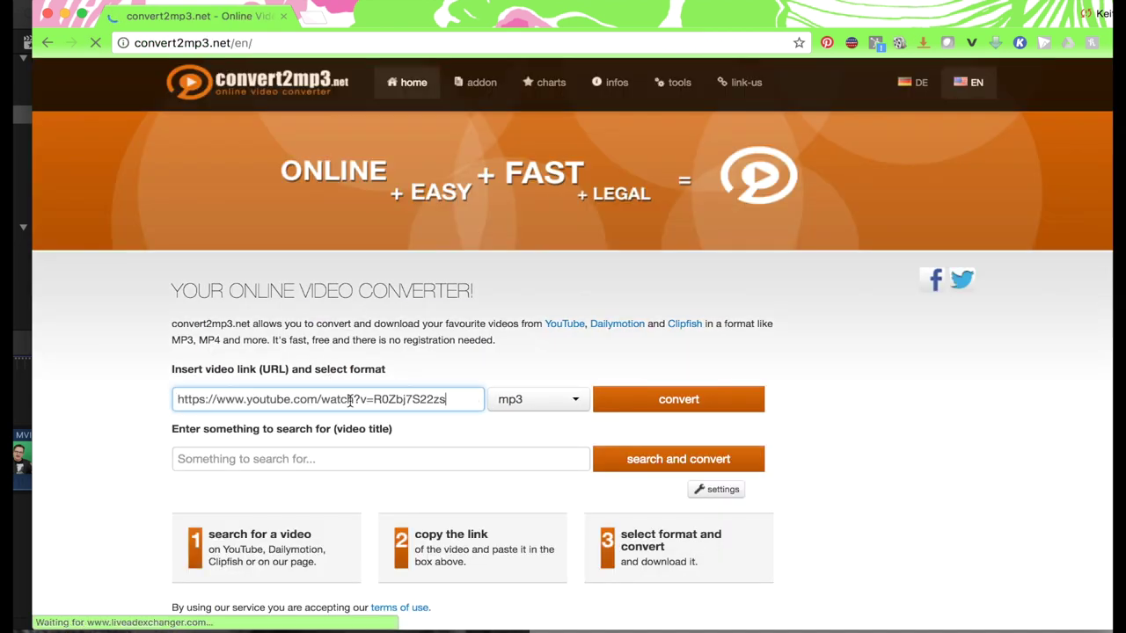
{"action": "left_click", "coordinate": [515, 399]}
{"action": "left_click", "coordinate": [530, 306]}
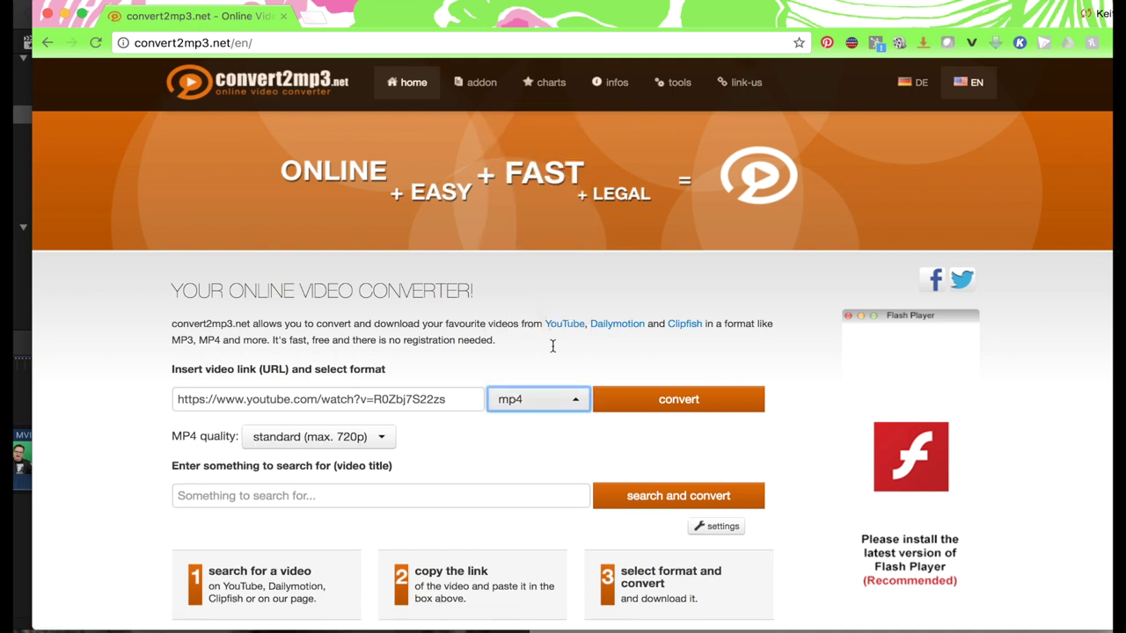
{"action": "left_click", "coordinate": [669, 400]}
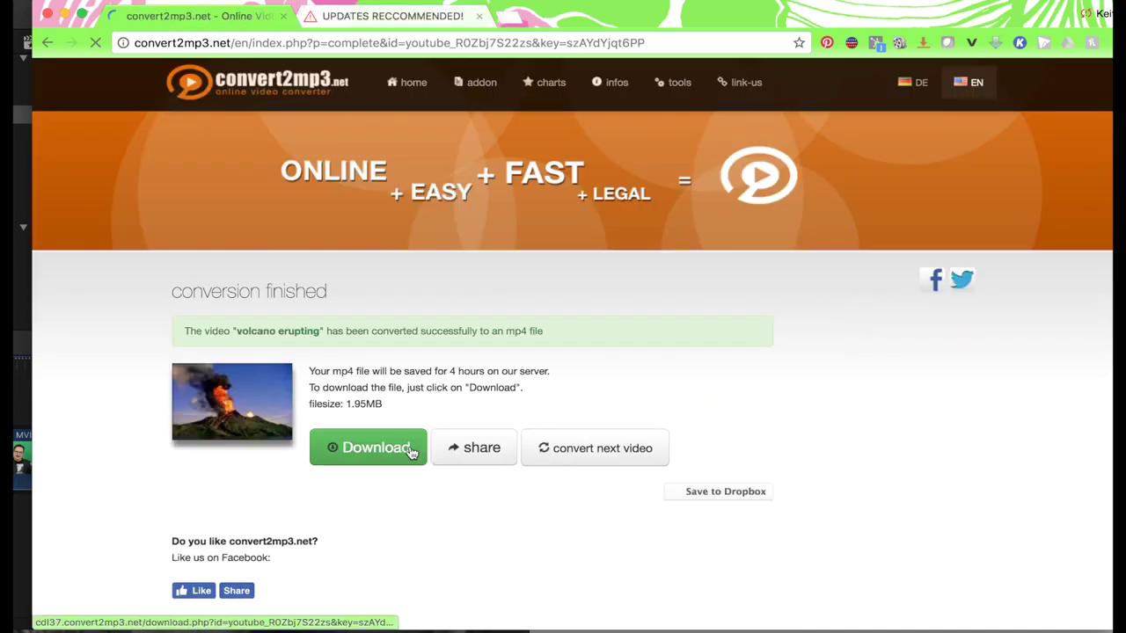
{"action": "left_click", "coordinate": [402, 450]}
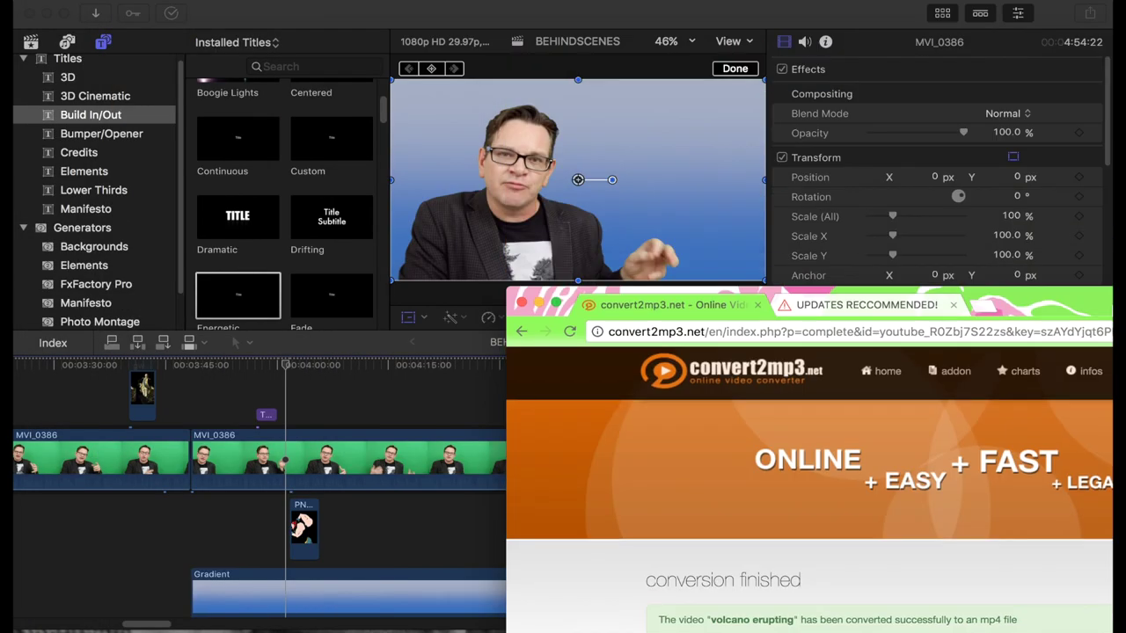
- Place the volcano erupting video from the Finder's Downloads folder into the Final Cut Pro timeline beneath MVI_0386 at about 4:00
{"action": "left_click", "coordinate": [78, 606]}
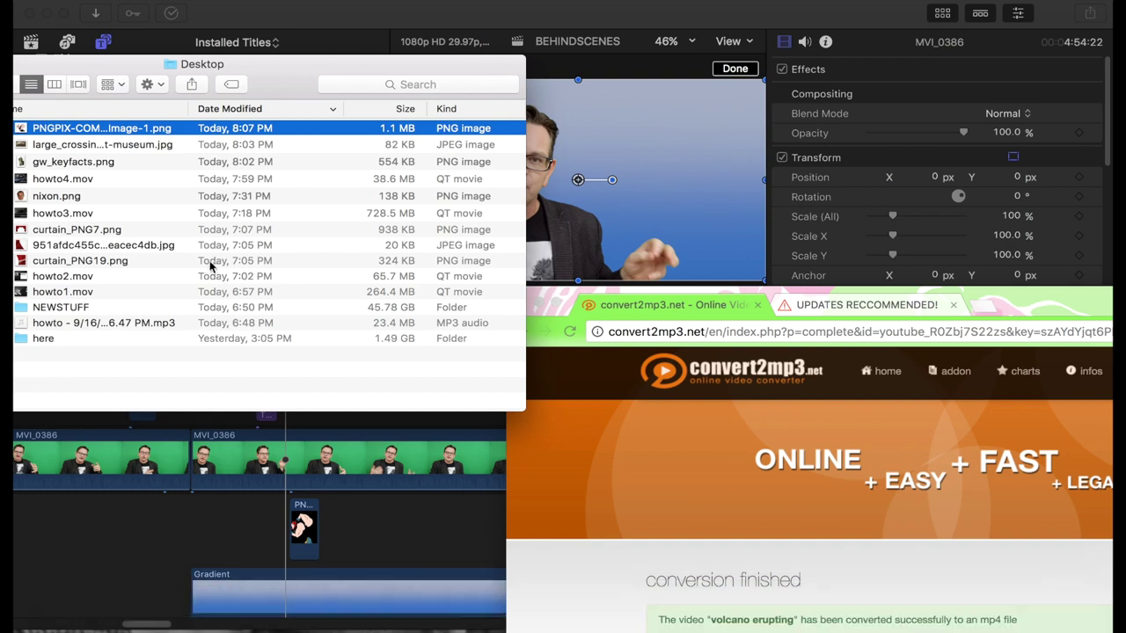
{"action": "left_click_drag", "start_coordinate": [57, 69], "coordinate": [843, 91]}
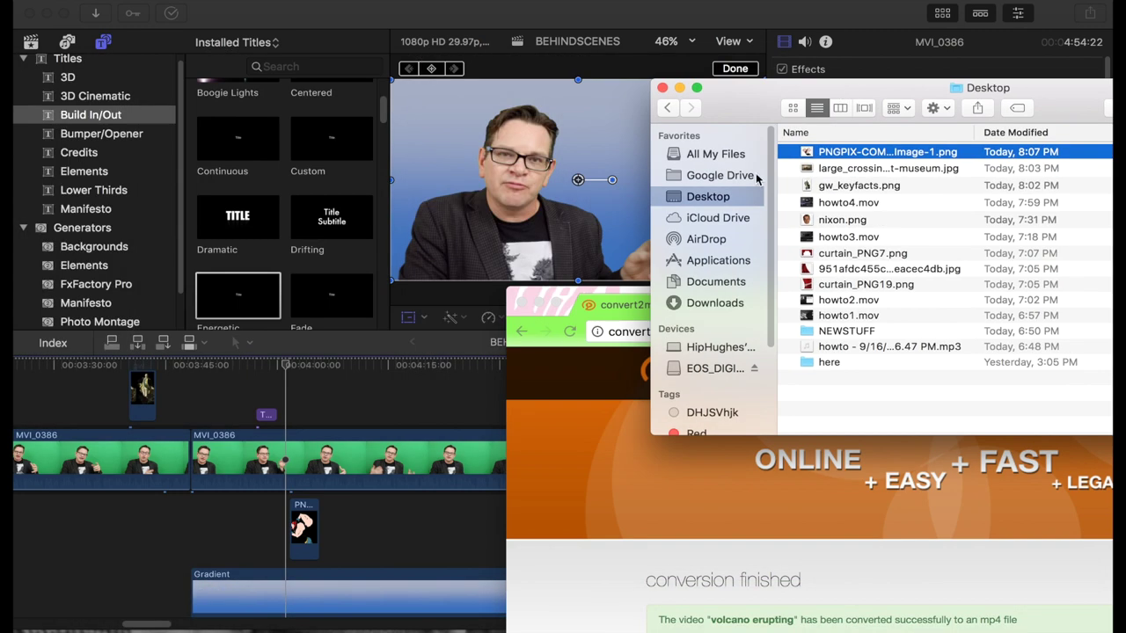
{"action": "left_click", "coordinate": [712, 303]}
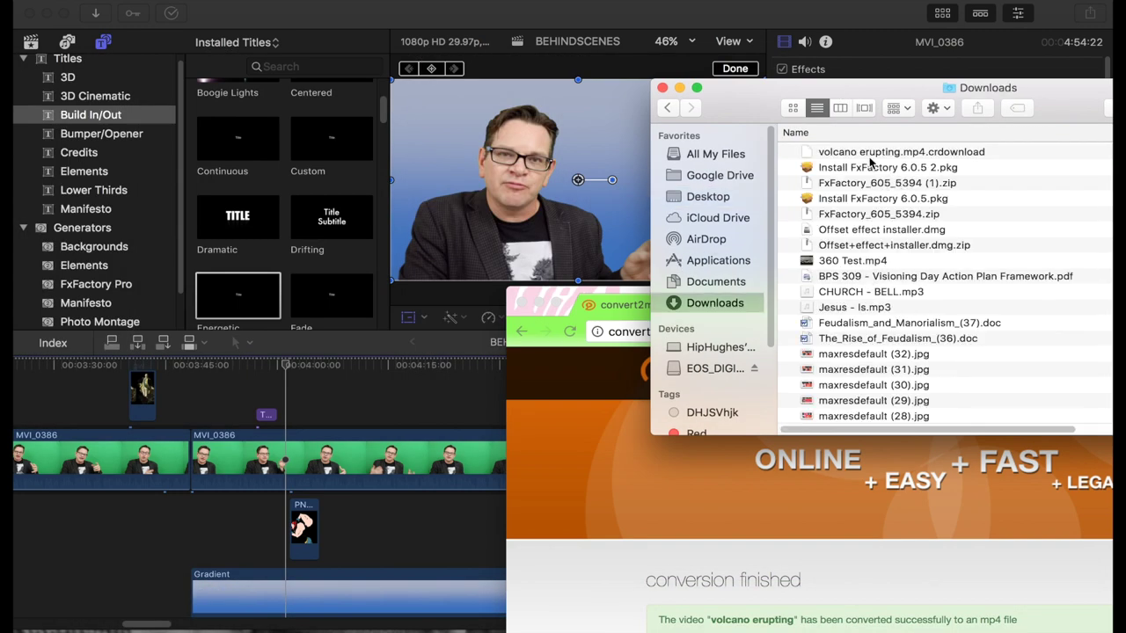
{"action": "left_click", "coordinate": [875, 155]}
{"action": "left_click_drag", "start_coordinate": [842, 504], "coordinate": [276, 528]}
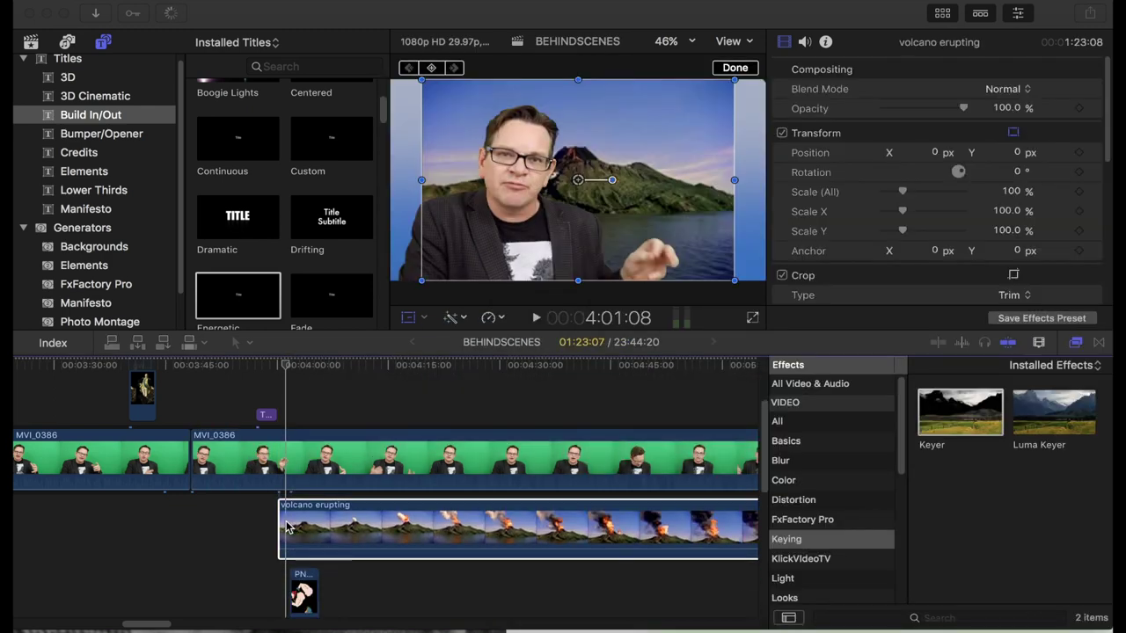
- Trim the volcano erupting clip to 42:18 and move it beneath the PN image clip, starting just before 4:00
{"action": "key", "text": "super+shift+c"}
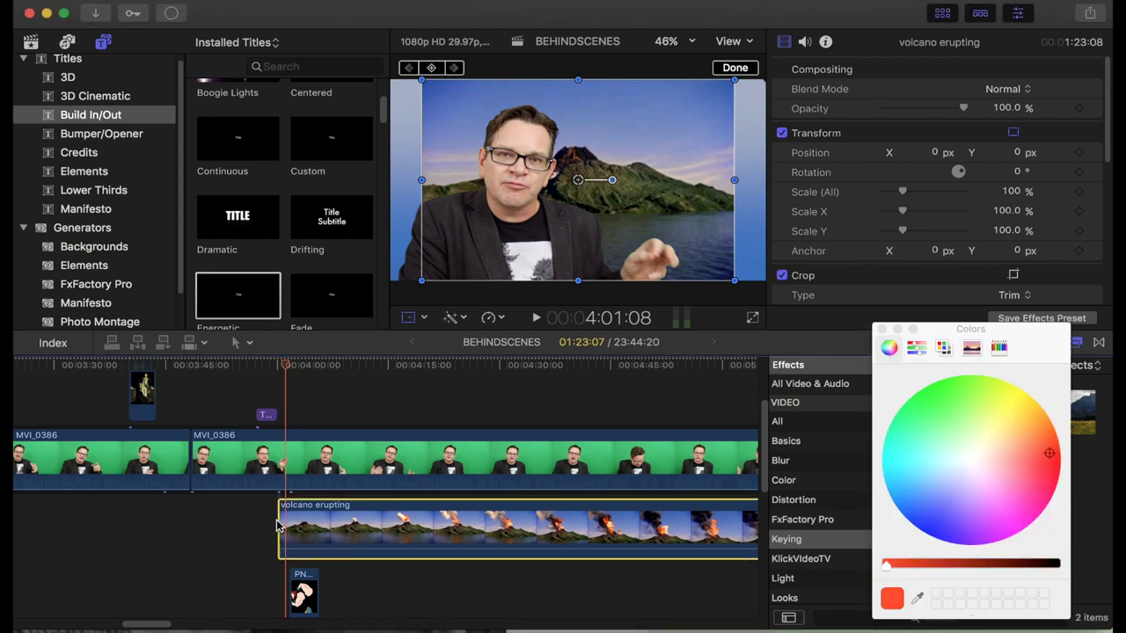
{"action": "left_click_drag", "start_coordinate": [281, 528], "coordinate": [292, 528]}
{"action": "left_click_drag", "start_coordinate": [567, 511], "coordinate": [285, 580]}
- Resize, mirror and reposition the volcano erupting footage in the frame behind the speaker
{"action": "left_click_drag", "start_coordinate": [422, 282], "coordinate": [349, 329]}
{"action": "left_click_drag", "start_coordinate": [604, 200], "coordinate": [666, 201]}
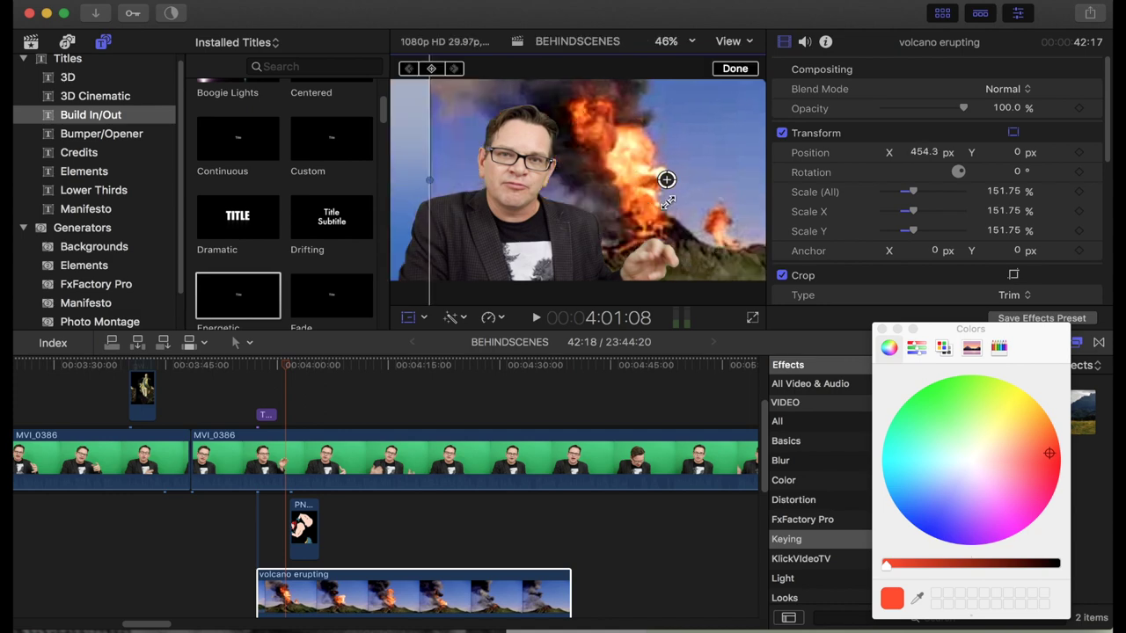
{"action": "left_click_drag", "start_coordinate": [446, 135], "coordinate": [397, 67]}
{"action": "left_click_drag", "start_coordinate": [604, 204], "coordinate": [631, 94]}
{"action": "left_click_drag", "start_coordinate": [437, 90], "coordinate": [507, 141]}
{"action": "left_click_drag", "start_coordinate": [552, 197], "coordinate": [844, 215]}
{"action": "left_click_drag", "start_coordinate": [735, 167], "coordinate": [659, 150]}
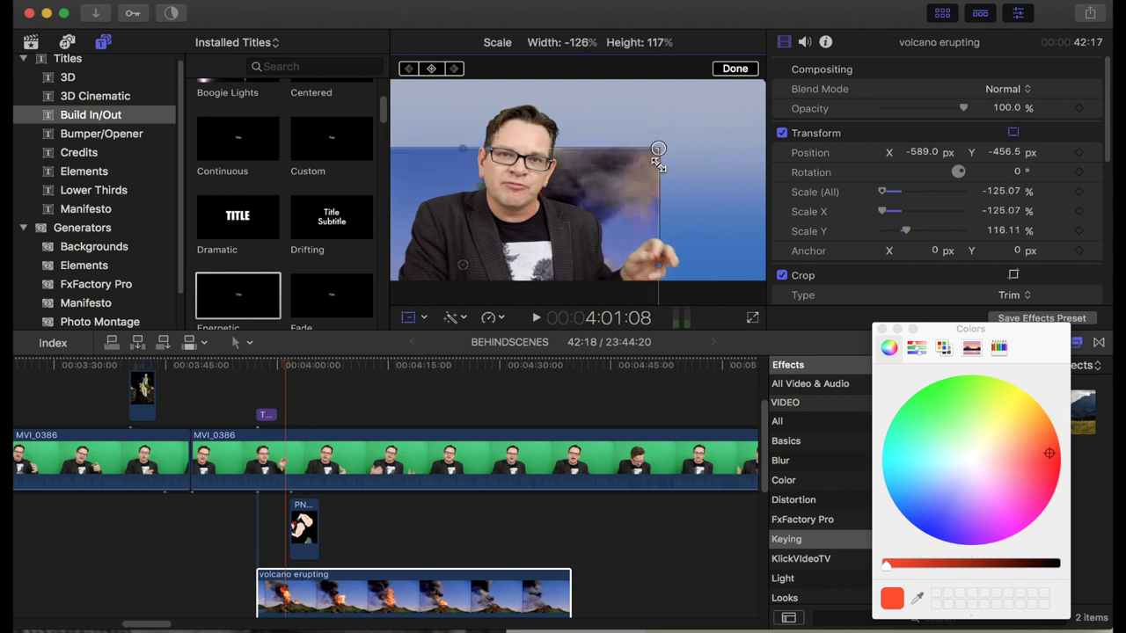
{"action": "left_click_drag", "start_coordinate": [616, 195], "coordinate": [715, 134]}
{"action": "left_click_drag", "start_coordinate": [716, 138], "coordinate": [736, 118]}
{"action": "left_click_drag", "start_coordinate": [398, 180], "coordinate": [378, 181]}
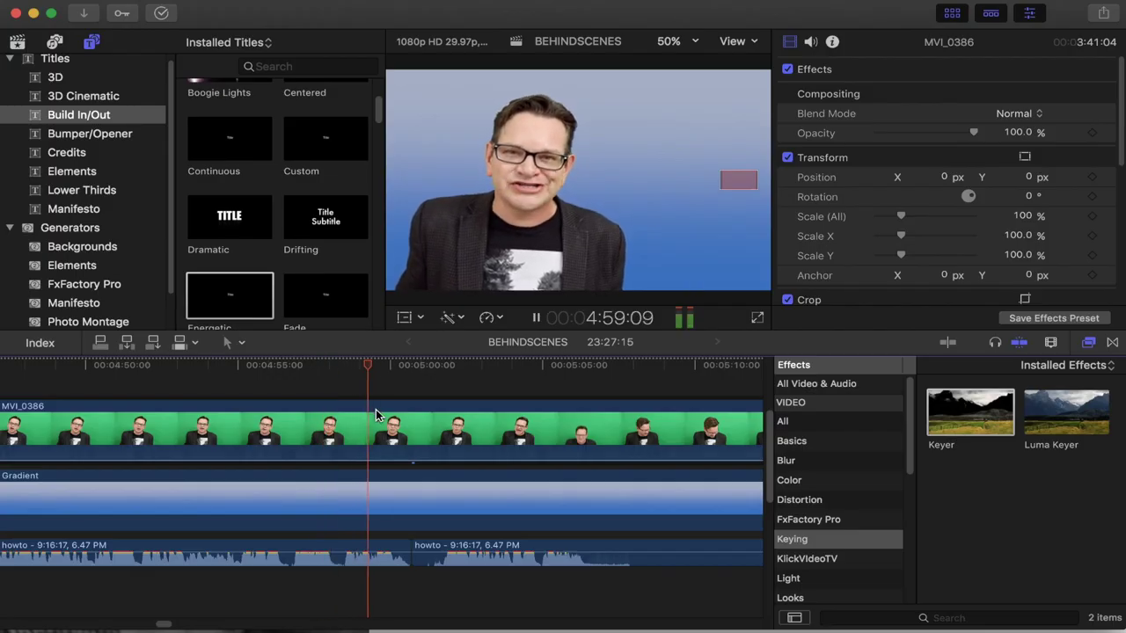
- Blade the MVI_0386, Gradient and howto clips on both sides of the short section around 4:56
{"action": "key", "text": "space"}
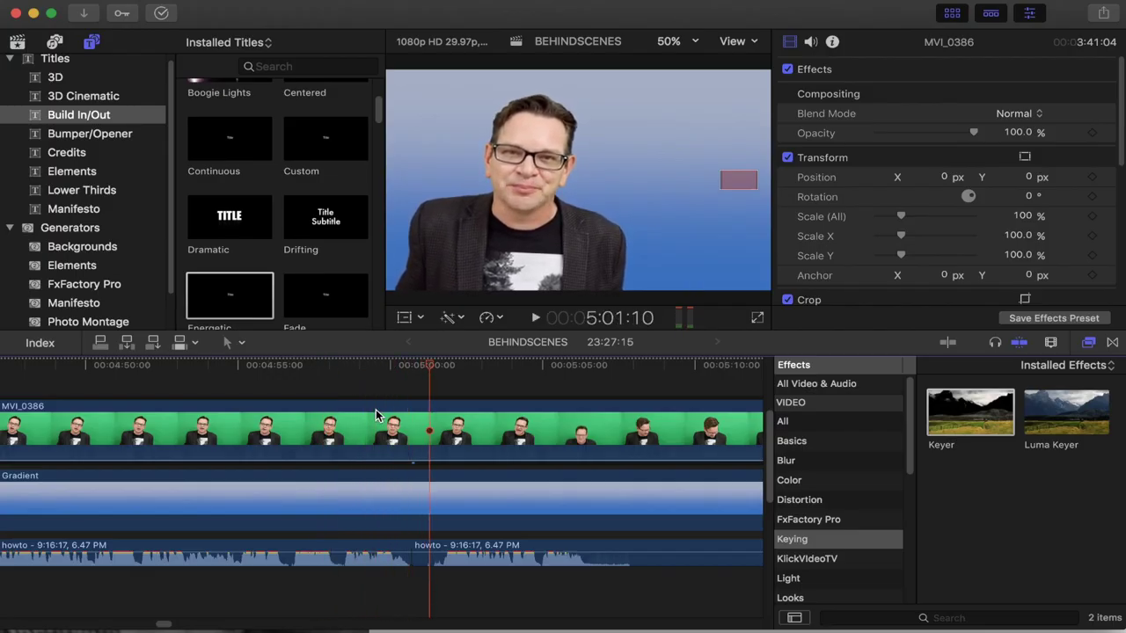
{"action": "left_click", "coordinate": [220, 365]}
{"action": "key", "text": "space"}
{"action": "key", "text": "space"}
{"action": "scroll", "coordinate": [287, 515], "scroll_direction": "up", "scroll_amount": 5}
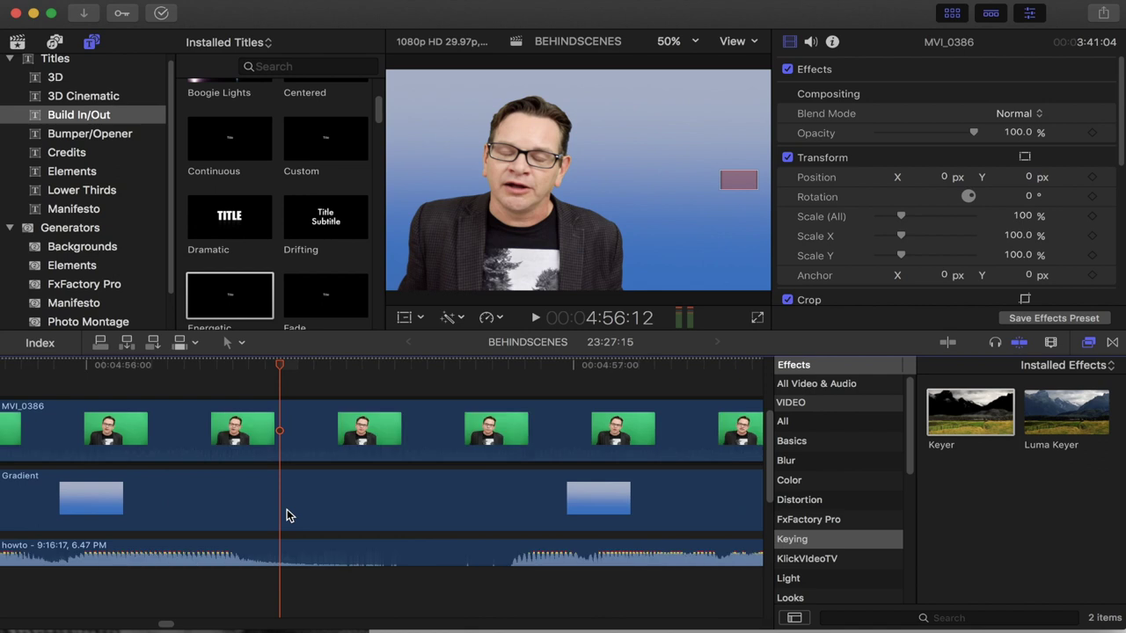
{"action": "left_click", "coordinate": [218, 547]}
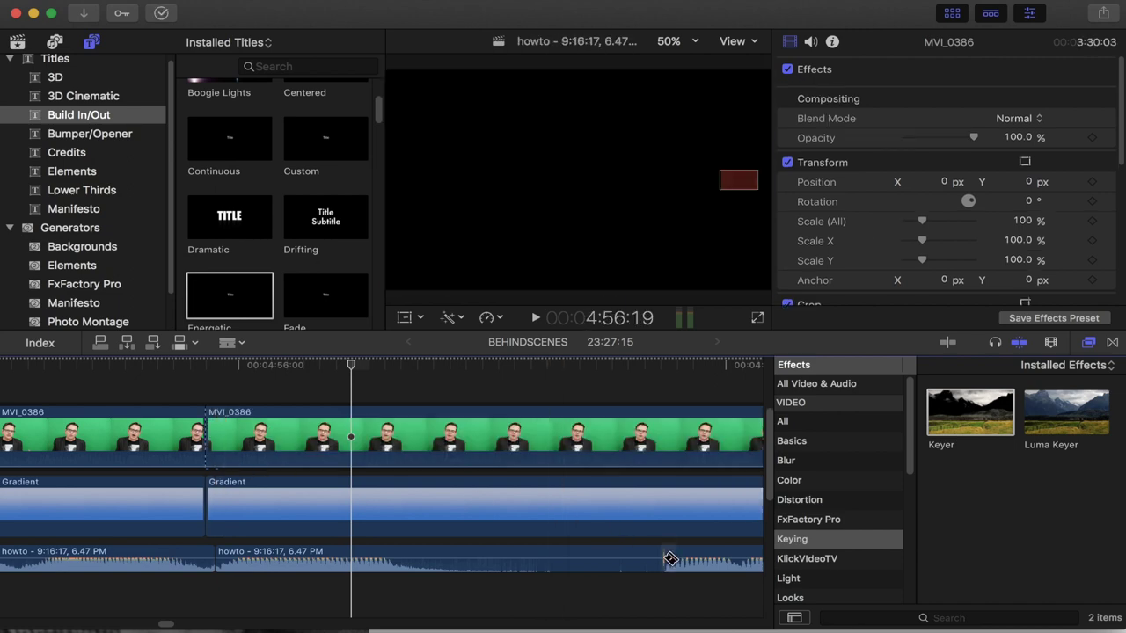
{"action": "key", "text": "super+shift+b"}
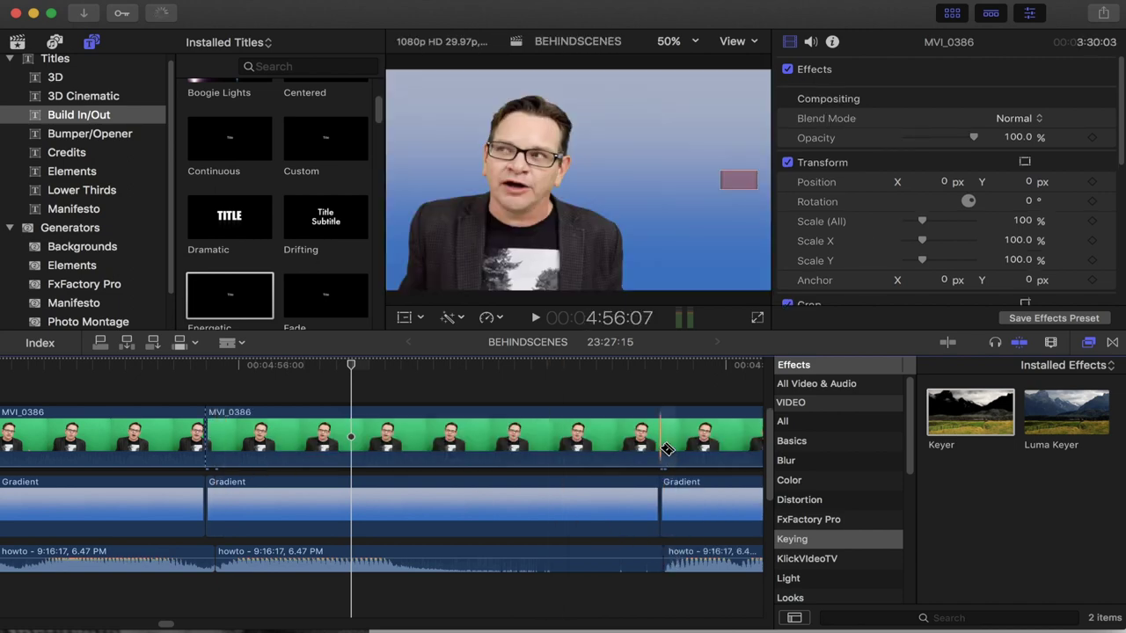
- Delete the 28-frame MVI_0386 segment between the two cuts
{"action": "key", "text": "a"}
{"action": "left_click", "coordinate": [605, 438]}
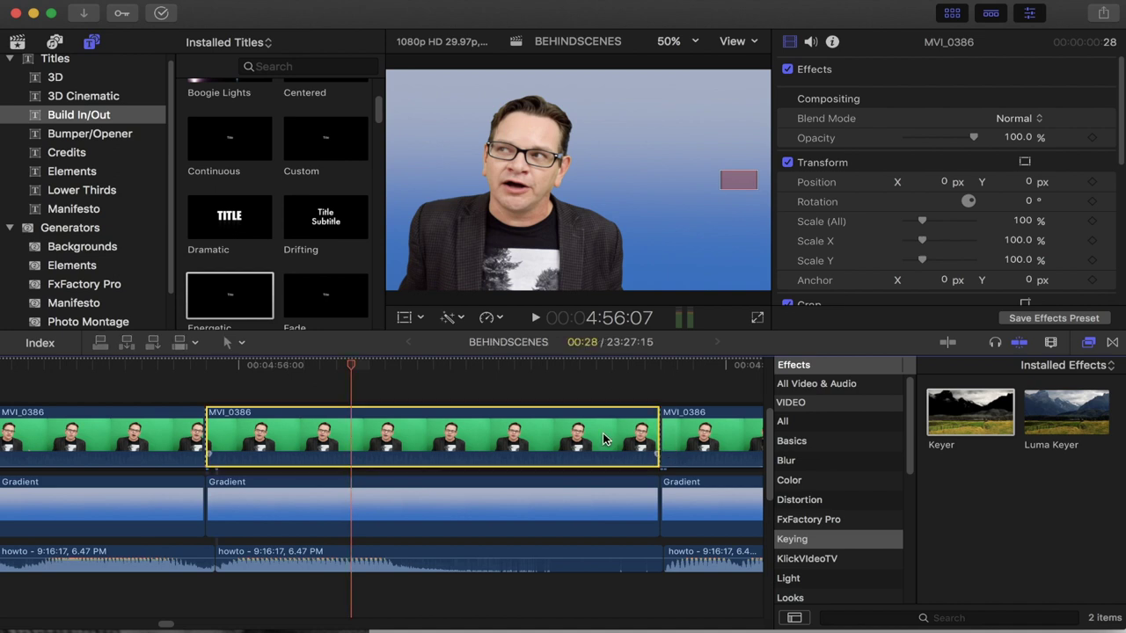
{"action": "key", "text": "Delete"}
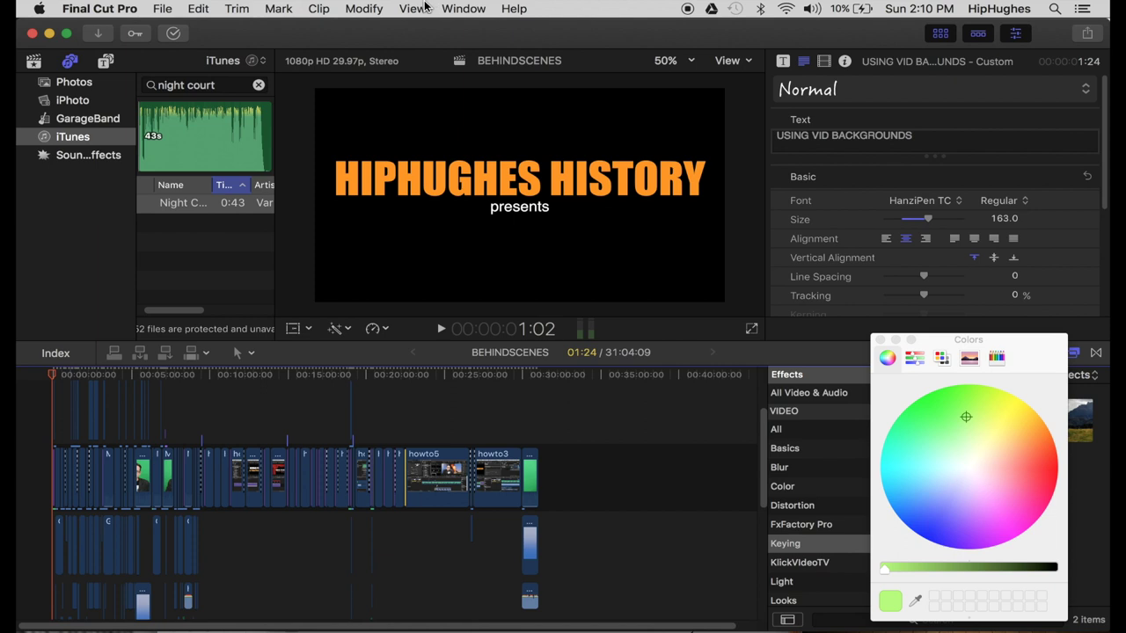
- Share the BEHINDSCENES project using the Apple Devices 1080p destination
{"action": "left_click", "coordinate": [165, 8]}
{"action": "mouse_move", "coordinate": [200, 174]}
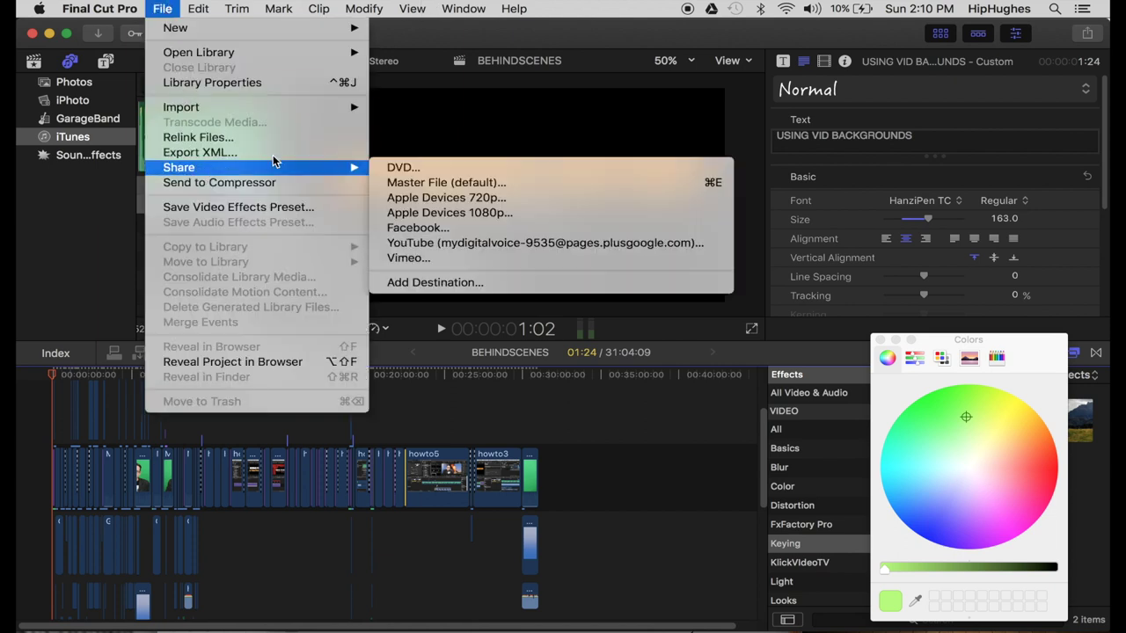
{"action": "left_click", "coordinate": [452, 212]}
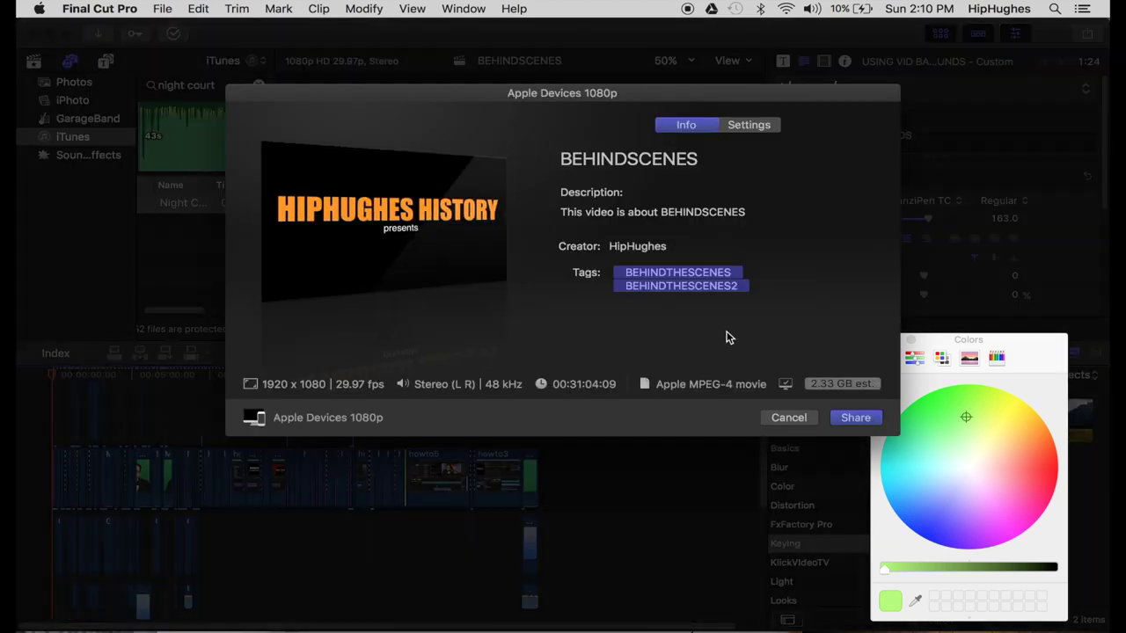
{"action": "left_click", "coordinate": [854, 417]}
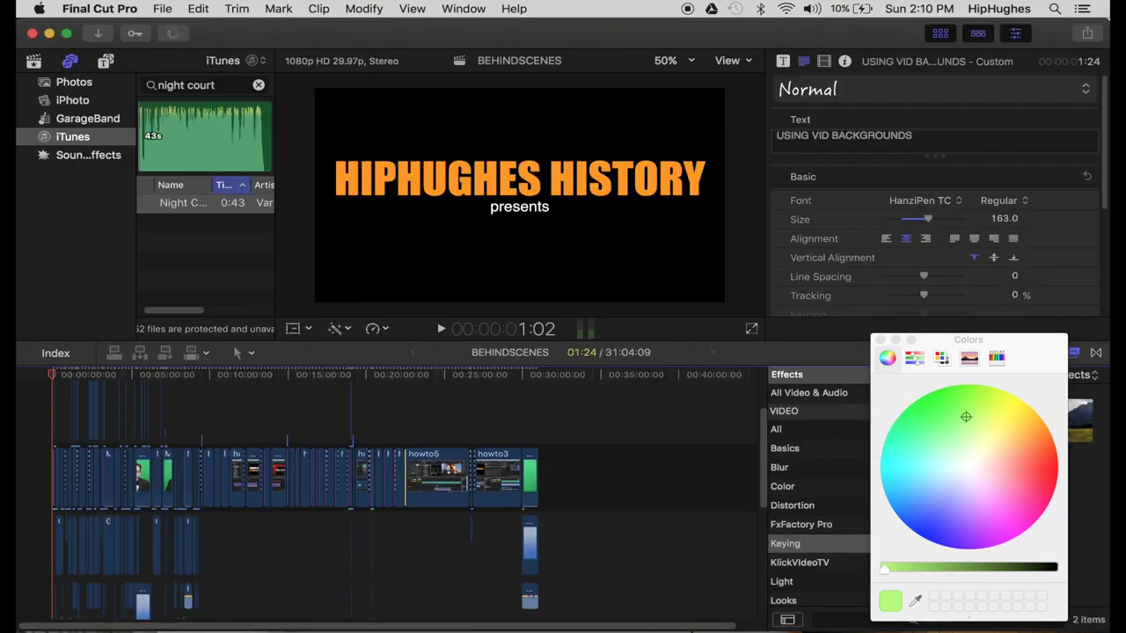
- Switch to GIMP and create a new 1280 × 720 px image
{"action": "mouse_move", "coordinate": [261, 616]}
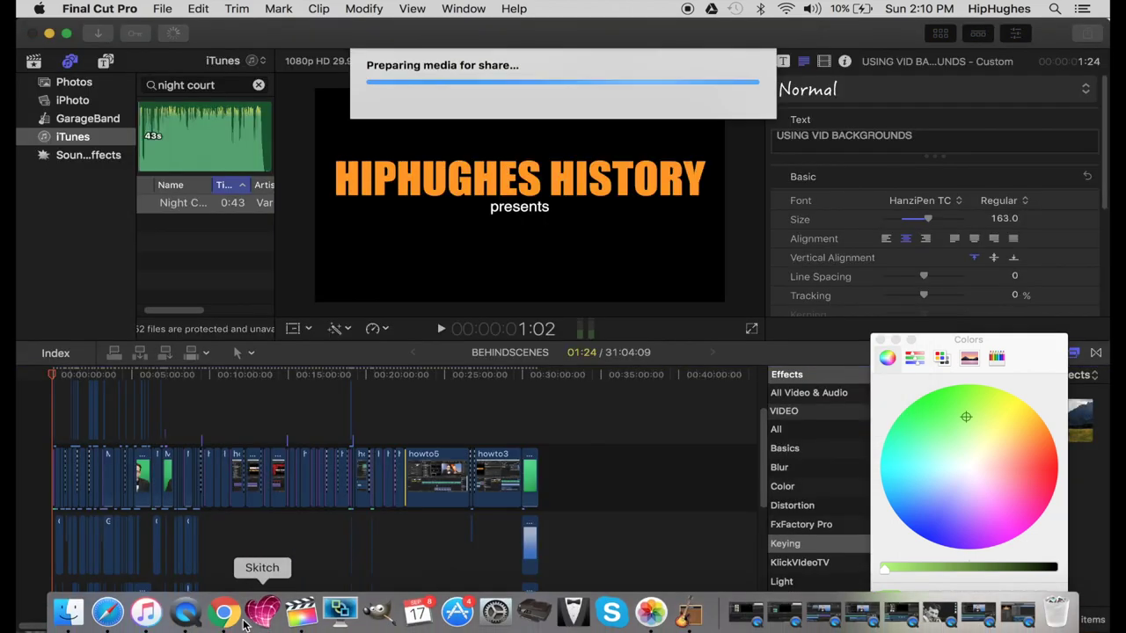
{"action": "left_click", "coordinate": [193, 618]}
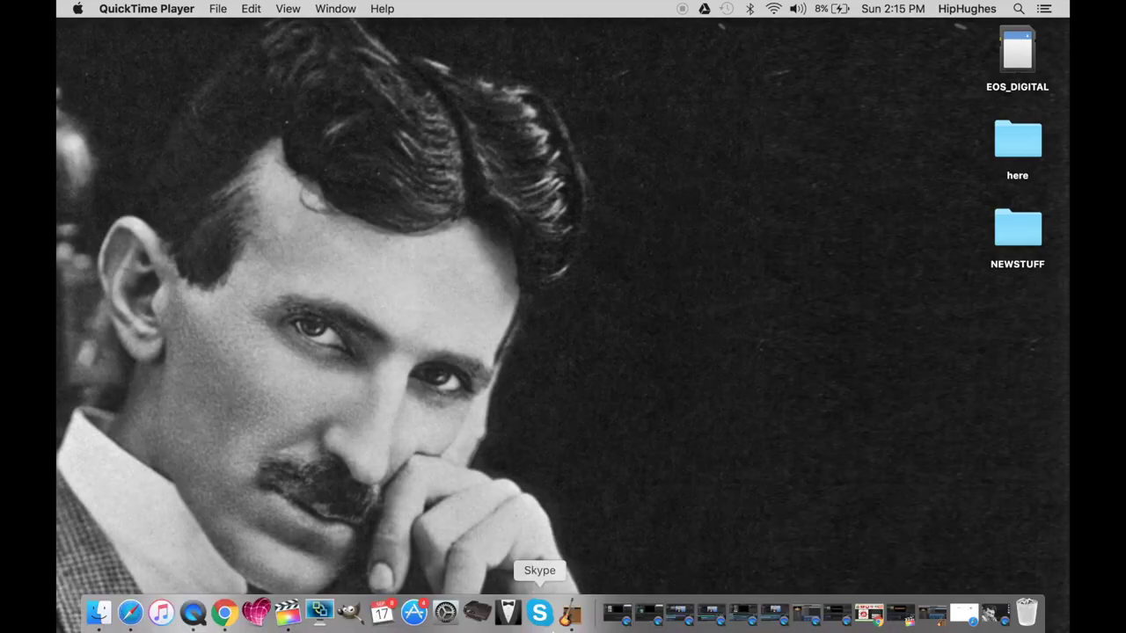
{"action": "left_click", "coordinate": [351, 615]}
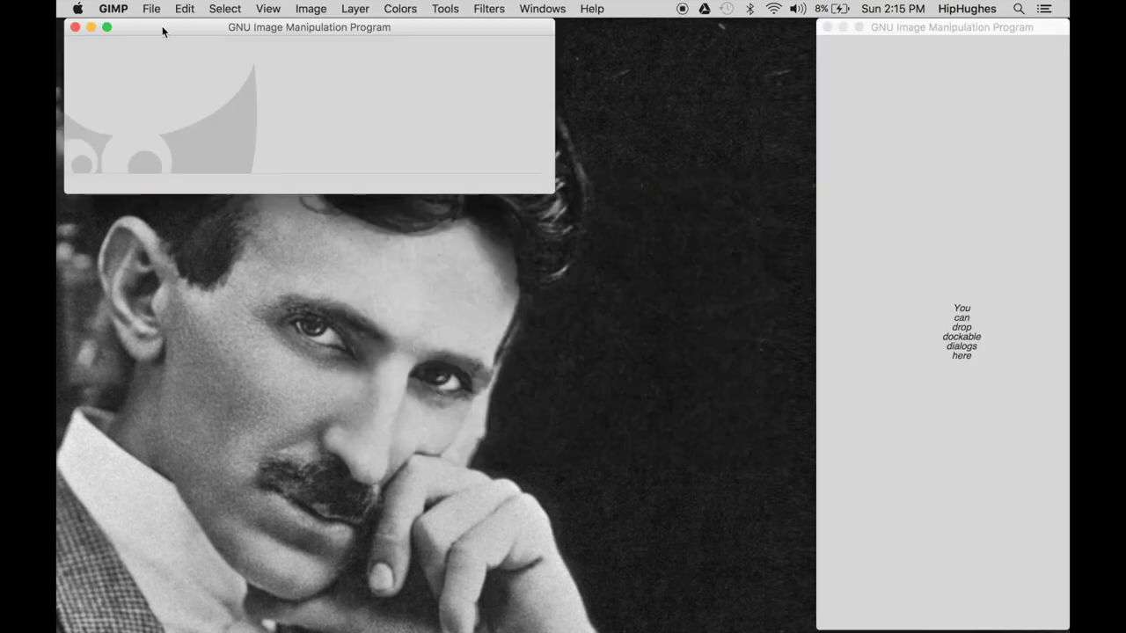
{"action": "left_click", "coordinate": [152, 9]}
{"action": "left_click", "coordinate": [160, 30]}
{"action": "type", "text": "1280"}
{"action": "key", "text": "Tab"}
{"action": "type", "text": "720"}
{"action": "key", "text": "Return"}
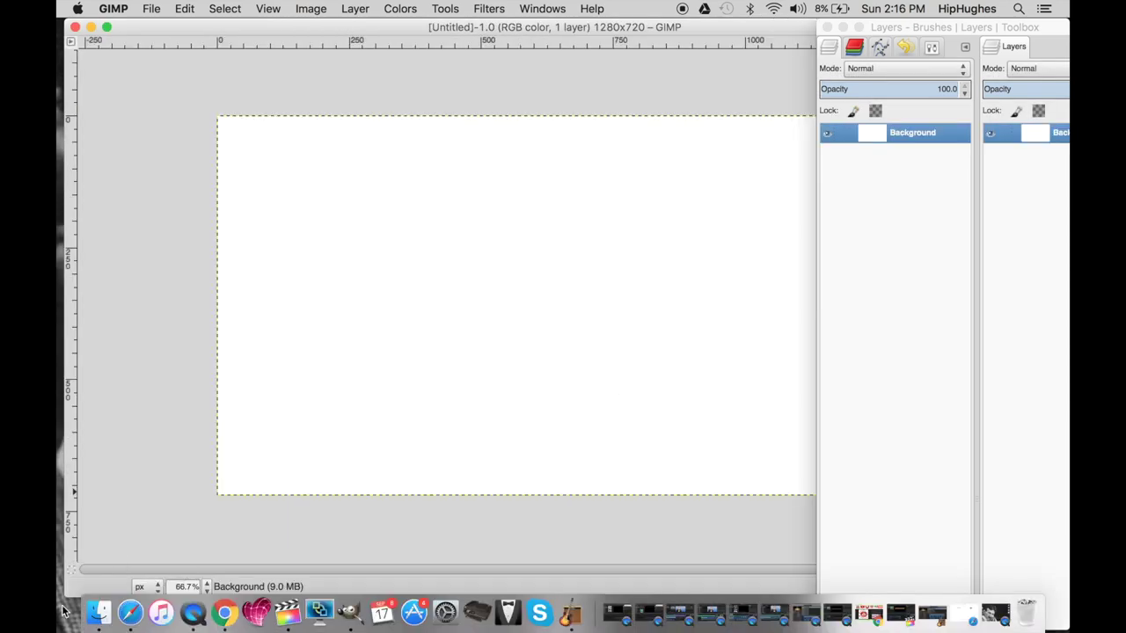
- Add 10-2-youtube-png-clipart.png from the Finder's NEWSTUFF desktop folder to the GIMP image as a new layer
{"action": "left_click", "coordinate": [99, 613]}
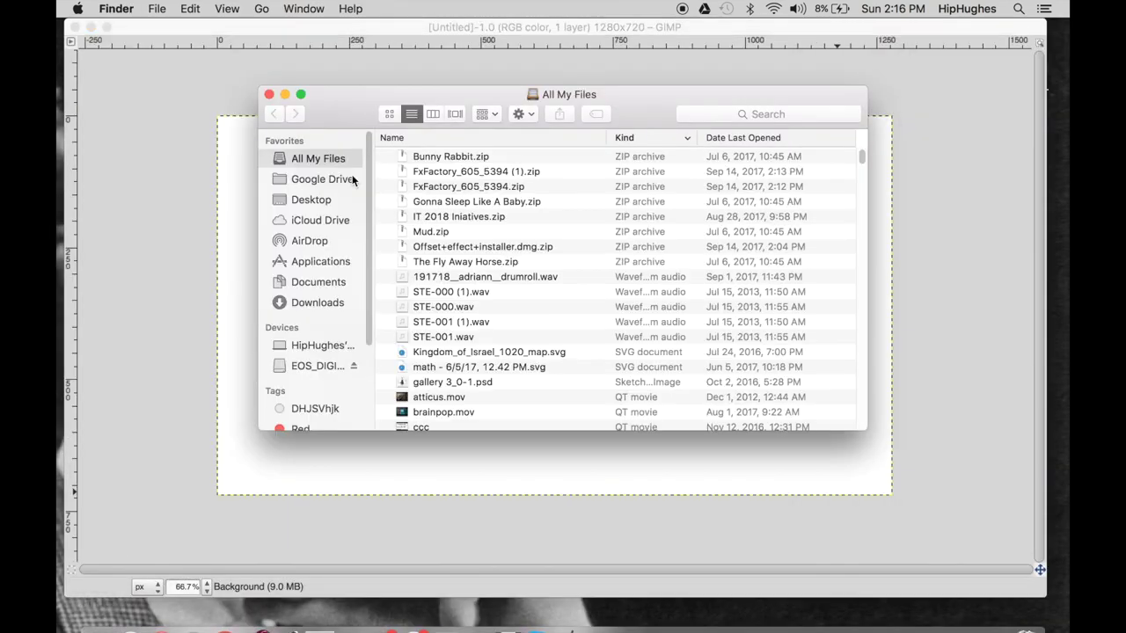
{"action": "left_click", "coordinate": [312, 199]}
{"action": "double_click", "coordinate": [417, 171]}
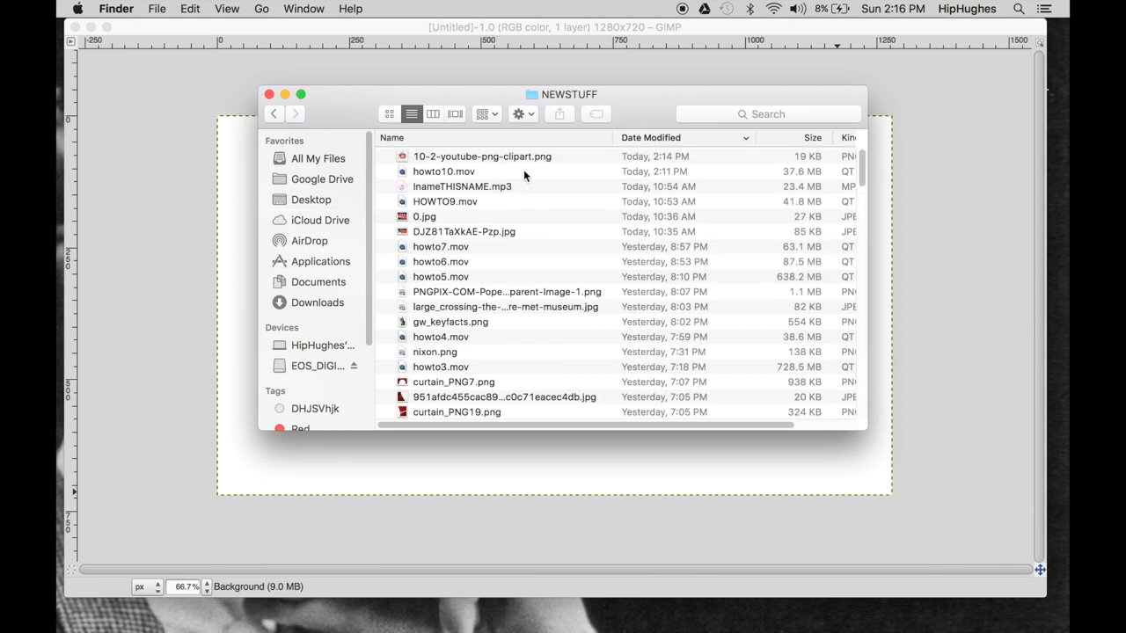
{"action": "left_click_drag", "start_coordinate": [475, 156], "coordinate": [342, 444]}
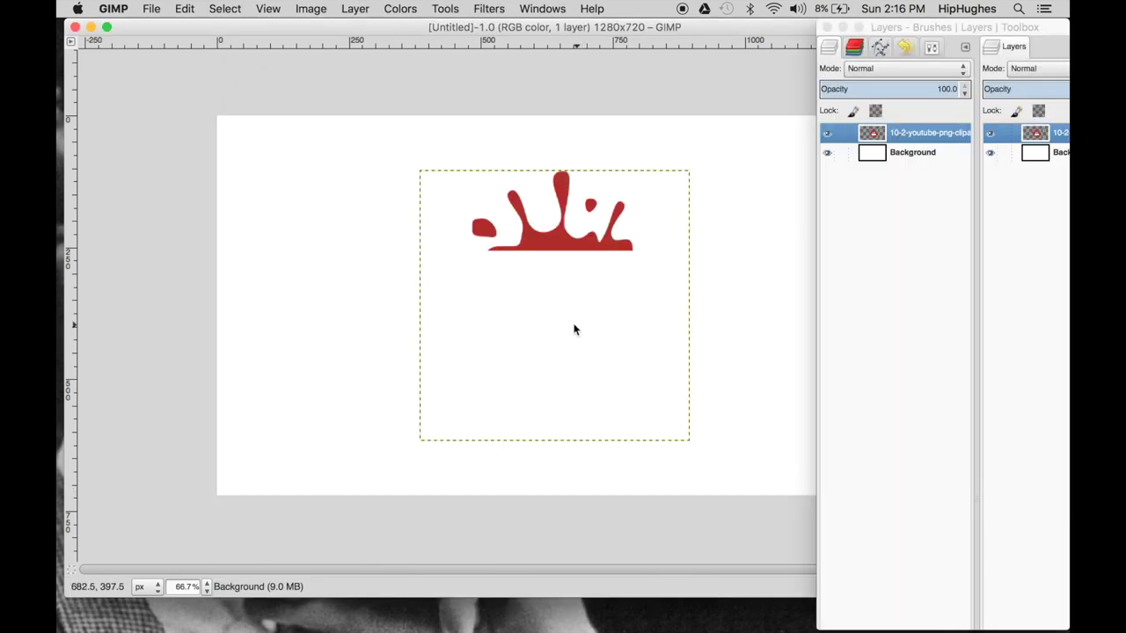
- Move the YouTube splash logo to the canvas's lower-left area with the Scale tool, keeping it 512 × 512 px
{"action": "left_click", "coordinate": [445, 8]}
{"action": "mouse_move", "coordinate": [482, 57]}
{"action": "left_click", "coordinate": [641, 118]}
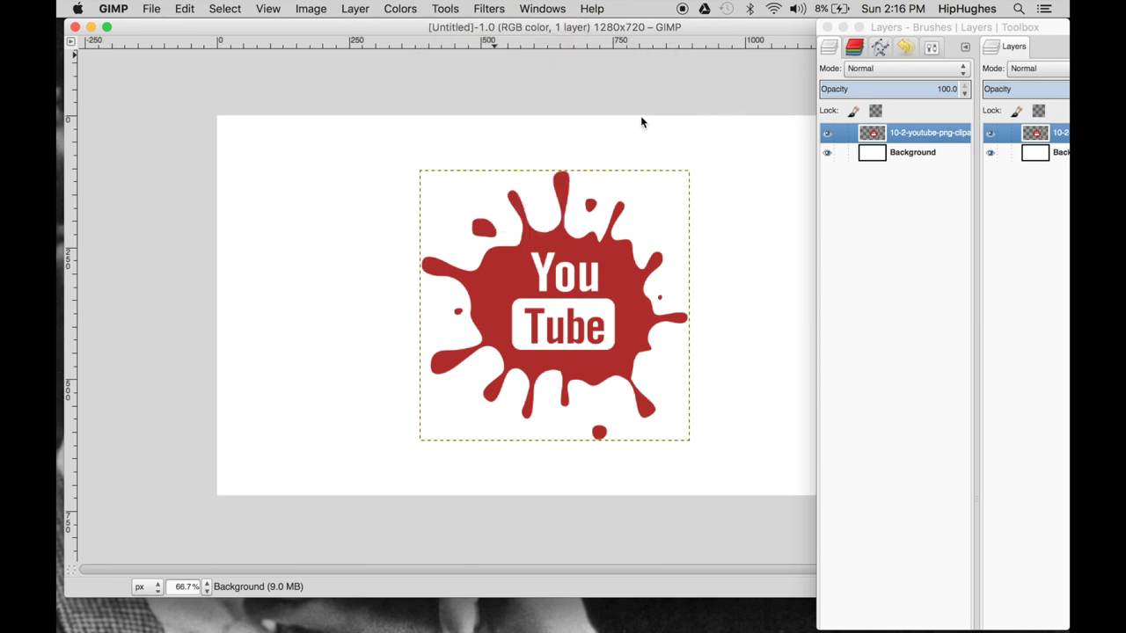
{"action": "left_click", "coordinate": [466, 446]}
{"action": "left_click_drag", "start_coordinate": [553, 305], "coordinate": [339, 376]}
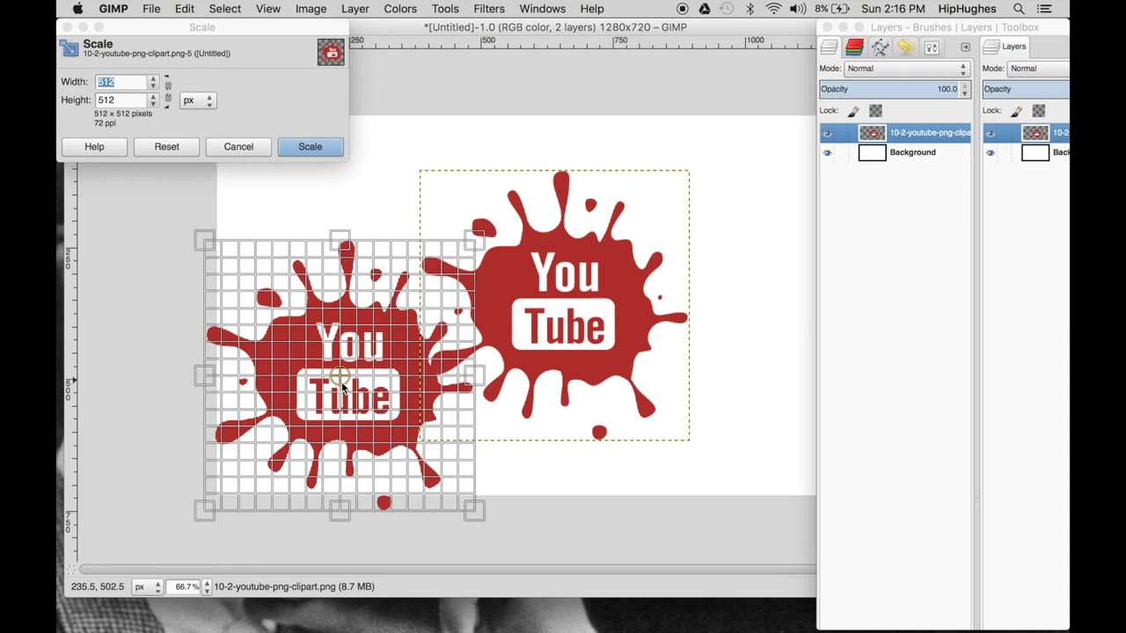
{"action": "left_click", "coordinate": [309, 146]}
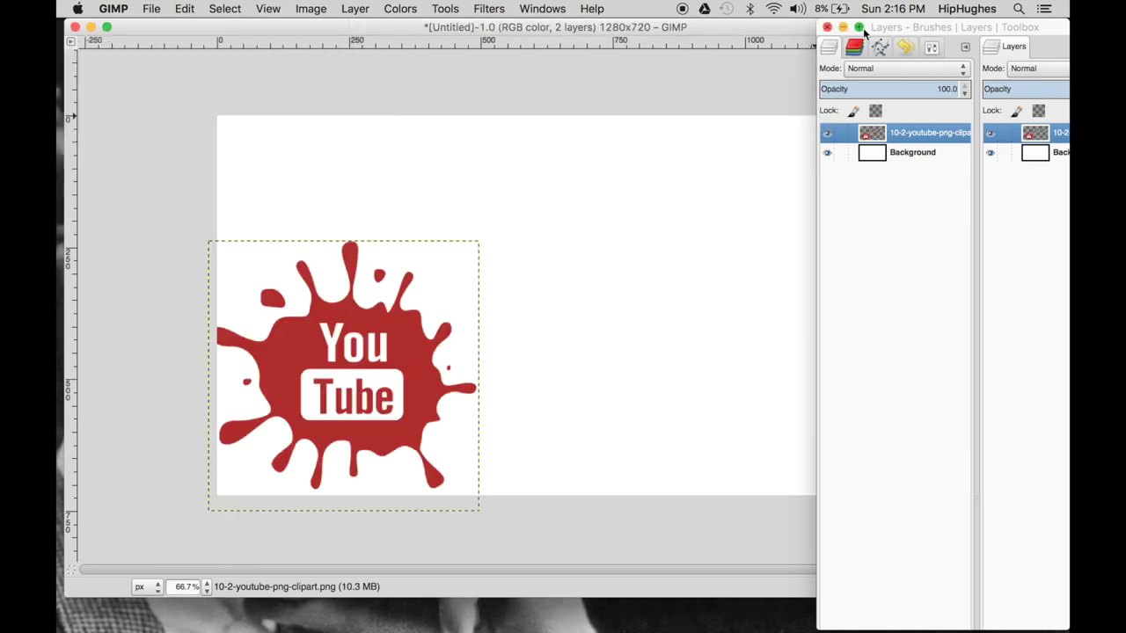
- Add the text "HOW I MAKE" across the top of the canvas in Impact Condensed at 144 px
{"action": "key", "text": "t"}
{"action": "left_click_drag", "start_coordinate": [228, 118], "coordinate": [882, 270]}
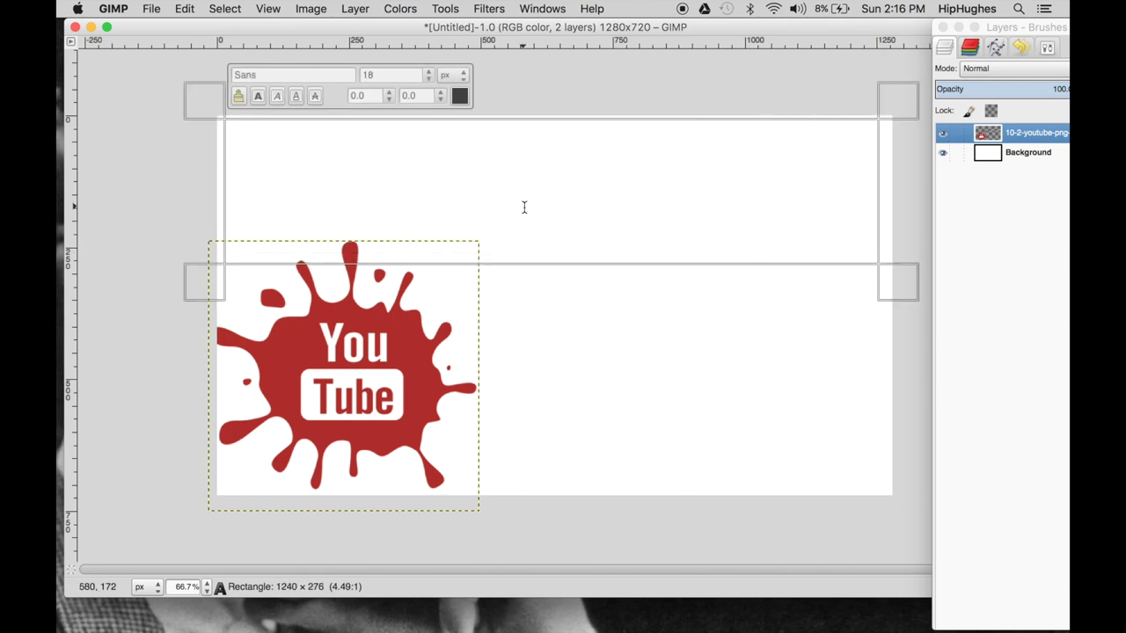
{"action": "type", "text": "HOW I MAKE"}
{"action": "key", "text": "ctrl+a"}
{"action": "left_click", "coordinate": [290, 74]}
{"action": "type", "text": "Impact Condensed"}
{"action": "key", "text": "Tab"}
{"action": "type", "text": "144"}
{"action": "key", "text": "Return"}
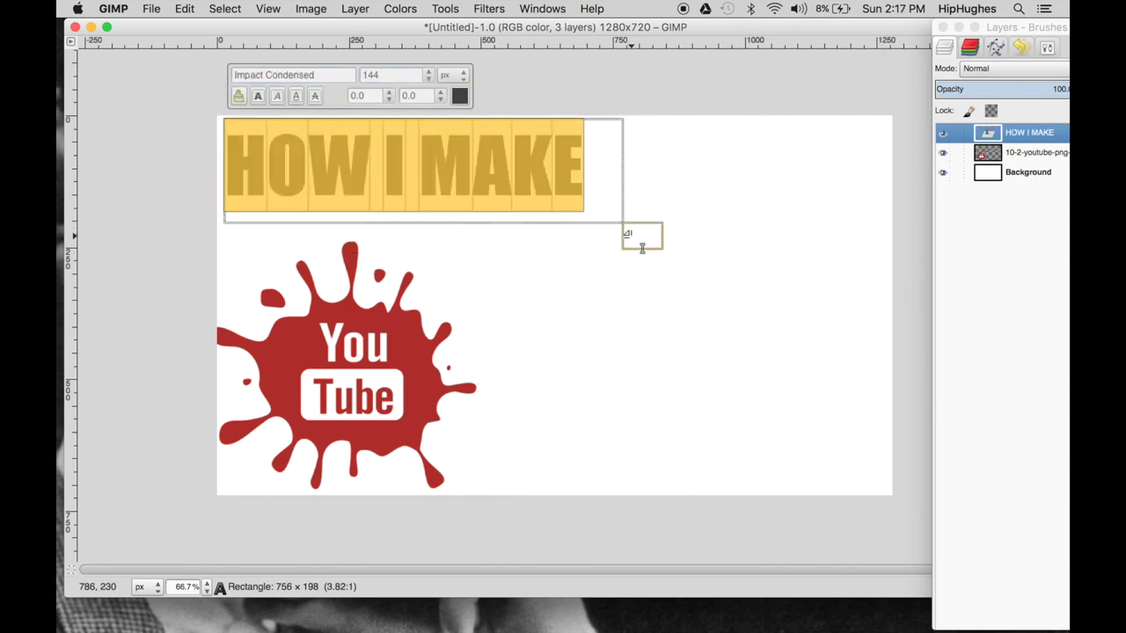
- Colour the word "MAKE" in the heading red
{"action": "double_click", "coordinate": [502, 166]}
{"action": "left_click", "coordinate": [459, 95]}
{"action": "left_click", "coordinate": [339, 258]}
- Enlarge the HOW I MAKE text layer to span the full canvas width along the upper edge
{"action": "key", "text": "shift+s"}
{"action": "left_click_drag", "start_coordinate": [671, 252], "coordinate": [945, 351]}
{"action": "mouse_move", "coordinate": [601, 101]}
{"action": "left_mouse_down"}
{"action": "mouse_move", "coordinate": [603, 344]}
{"action": "mouse_move", "coordinate": [608, 111]}
{"action": "mouse_move", "coordinate": [598, 87]}
{"action": "left_mouse_up"}
{"action": "left_click", "coordinate": [310, 138]}
{"action": "left_click_drag", "start_coordinate": [1020, 166], "coordinate": [879, 27]}
{"action": "mouse_move", "coordinate": [844, 131]}
{"action": "left_mouse_down"}
{"action": "mouse_move", "coordinate": [854, 173]}
{"action": "mouse_move", "coordinate": [844, 132]}
{"action": "left_mouse_up"}
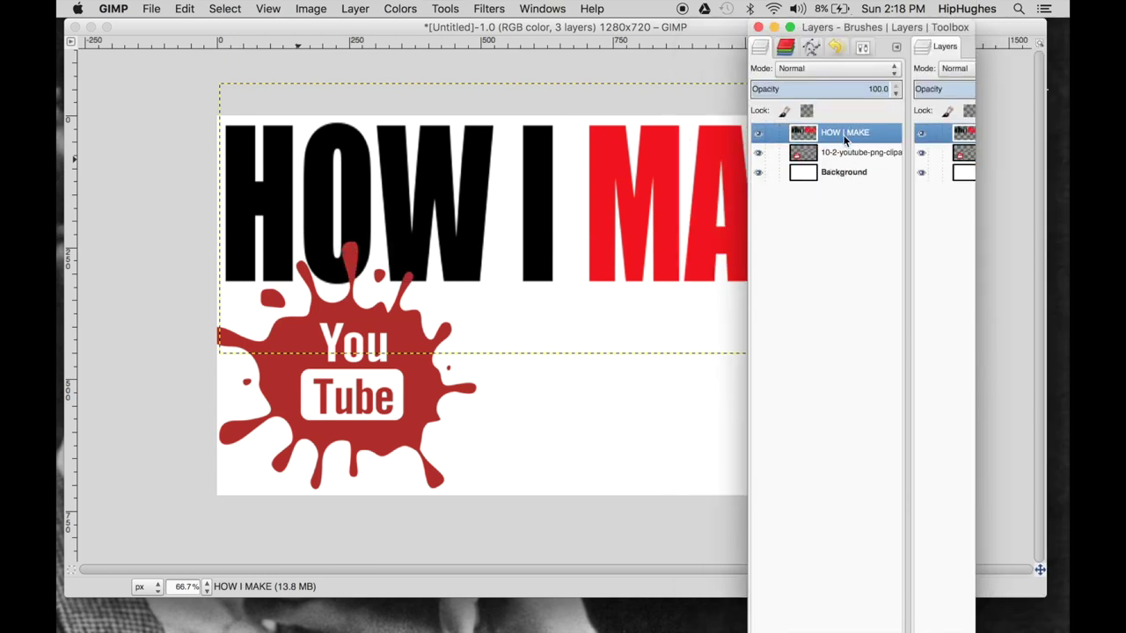
- Add the text "VIDEOS" in an Impact font below the heading, beside the YouTube logo
{"action": "left_click", "coordinate": [621, 201]}
{"action": "key", "text": "t"}
{"action": "left_click_drag", "start_coordinate": [495, 307], "coordinate": [862, 475]}
{"action": "type", "text": "VIDEOS"}
{"action": "key", "text": "ctrl+a"}
{"action": "left_click", "coordinate": [563, 266]}
{"action": "type", "text": "Impact"}
{"action": "left_click", "coordinate": [576, 284]}
{"action": "double_click", "coordinate": [665, 266]}
{"action": "type", "text": "44"}
{"action": "key", "text": "Return"}
- Scale the VIDEOS text layer to about 937 px wide so it fills the area beside the logo
{"action": "key", "text": "shift+s"}
{"action": "left_click_drag", "start_coordinate": [856, 310], "coordinate": [931, 251]}
{"action": "left_click_drag", "start_coordinate": [497, 476], "coordinate": [444, 598]}
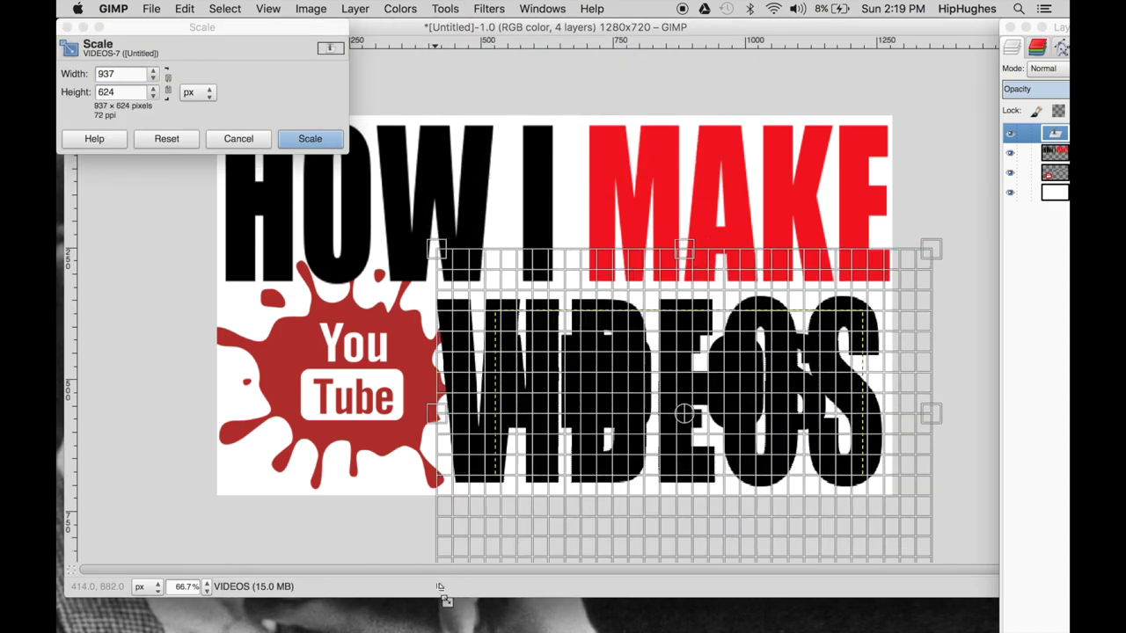
{"action": "left_click_drag", "start_coordinate": [684, 256], "coordinate": [684, 246]}
{"action": "left_click", "coordinate": [309, 138]}
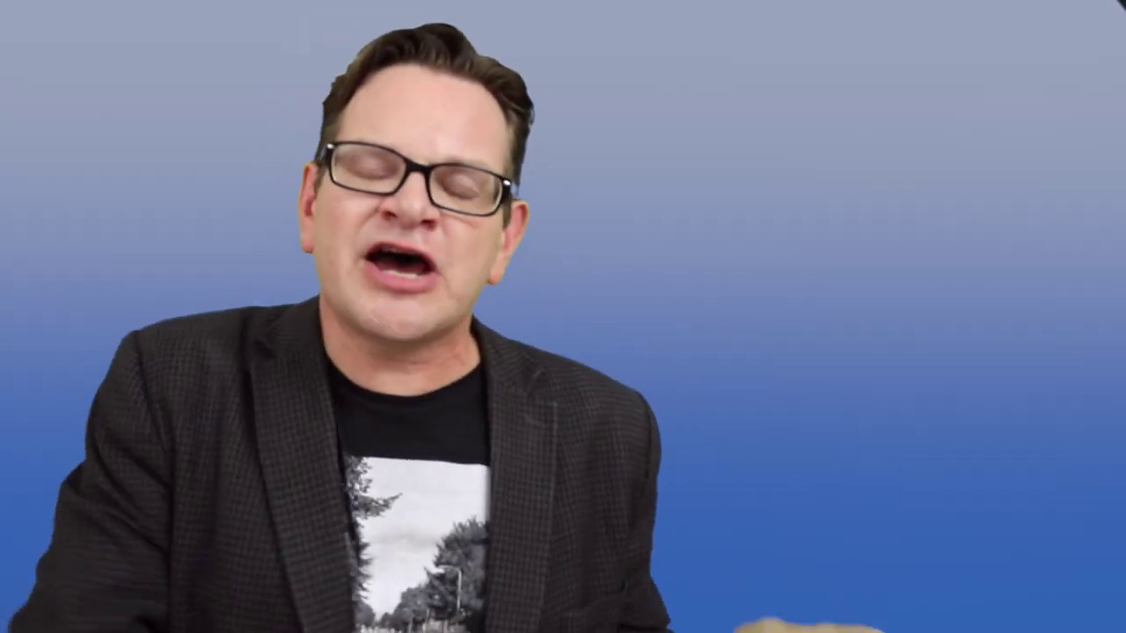